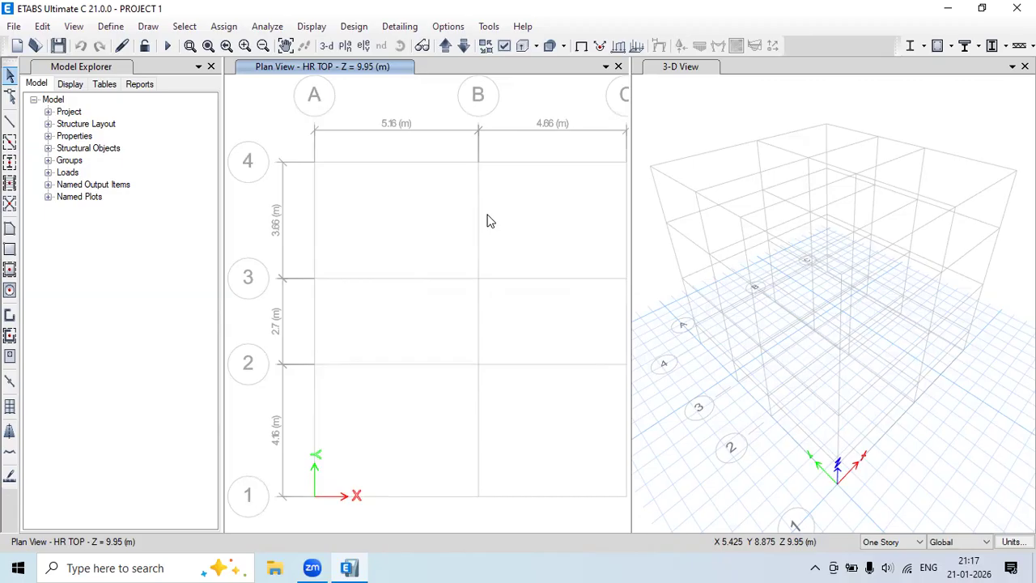
Open the material definitions and start a new material, defaulting to India, Steel, Fe345.
click(114, 27)
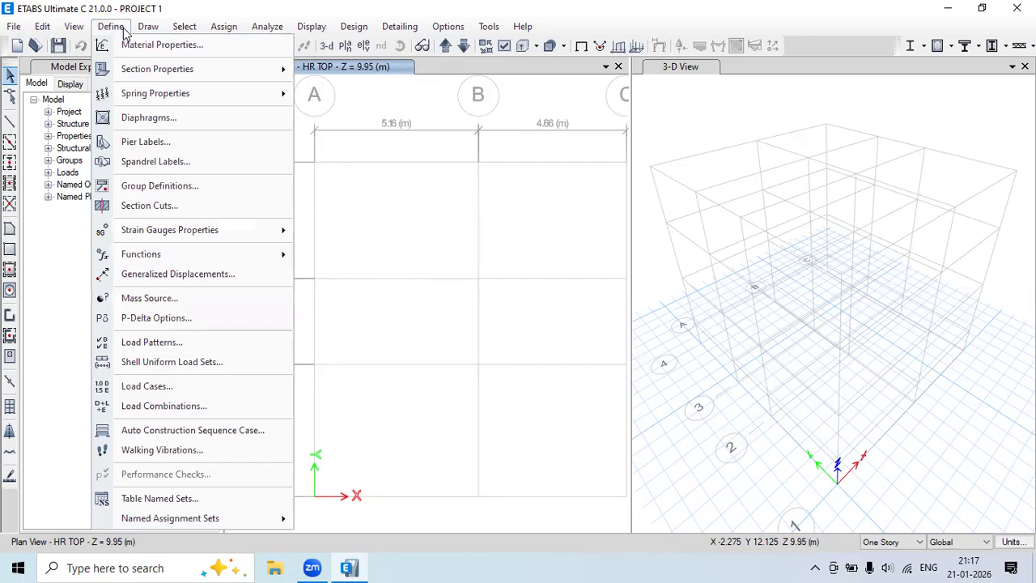
click(179, 47)
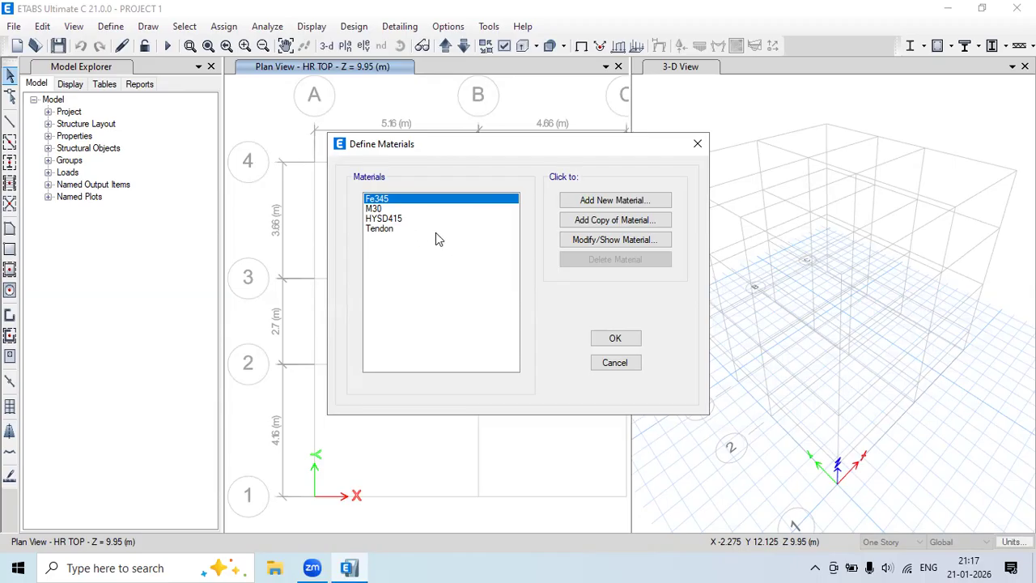
click(615, 201)
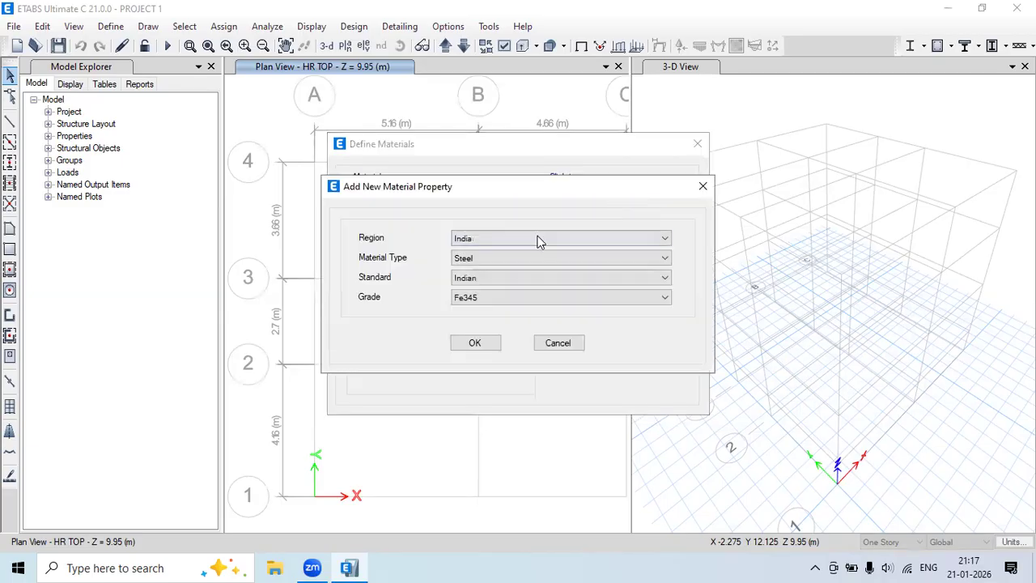
Keep the region as India and make the new material Concrete.
click(480, 241)
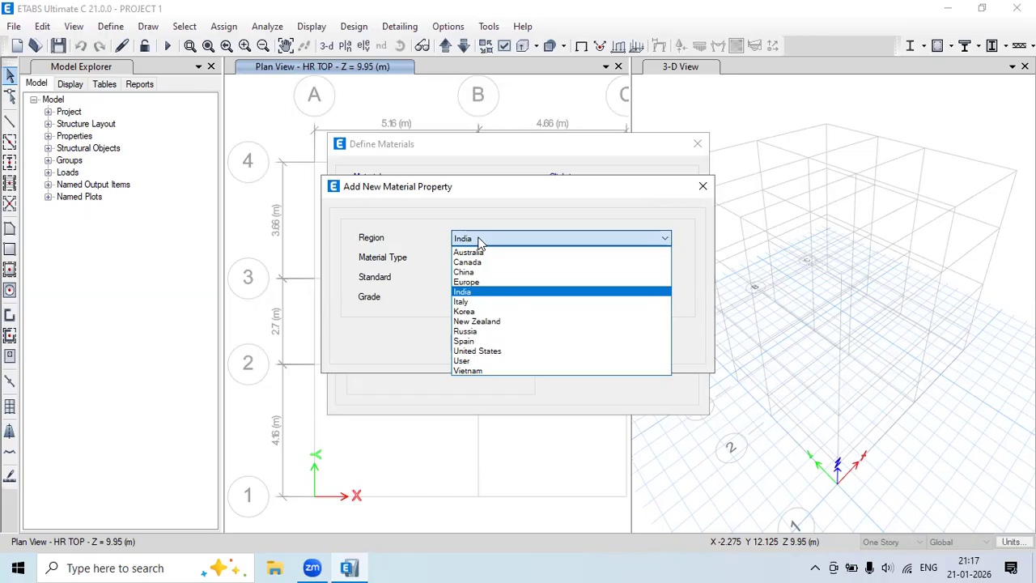
click(479, 293)
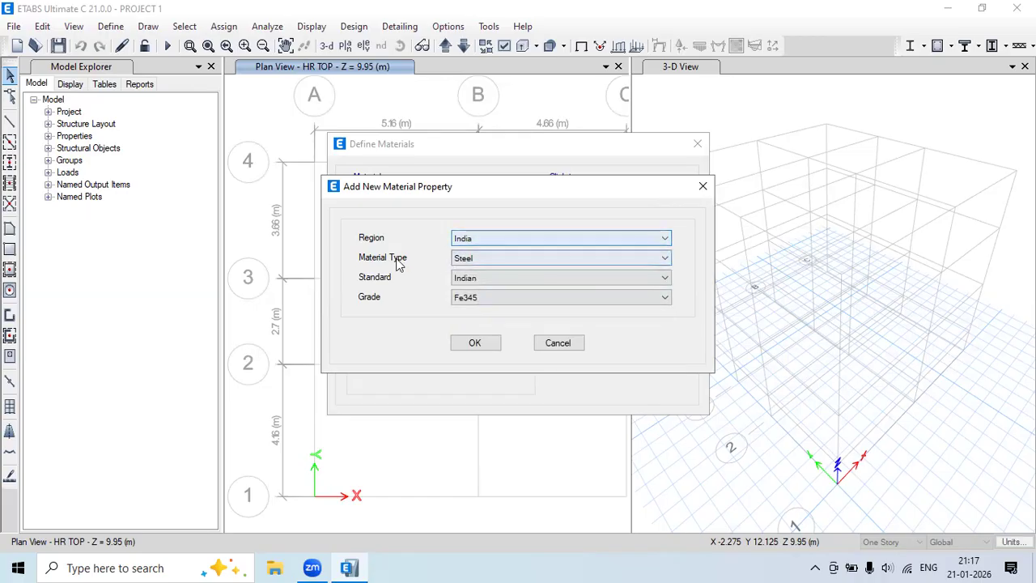
click(492, 259)
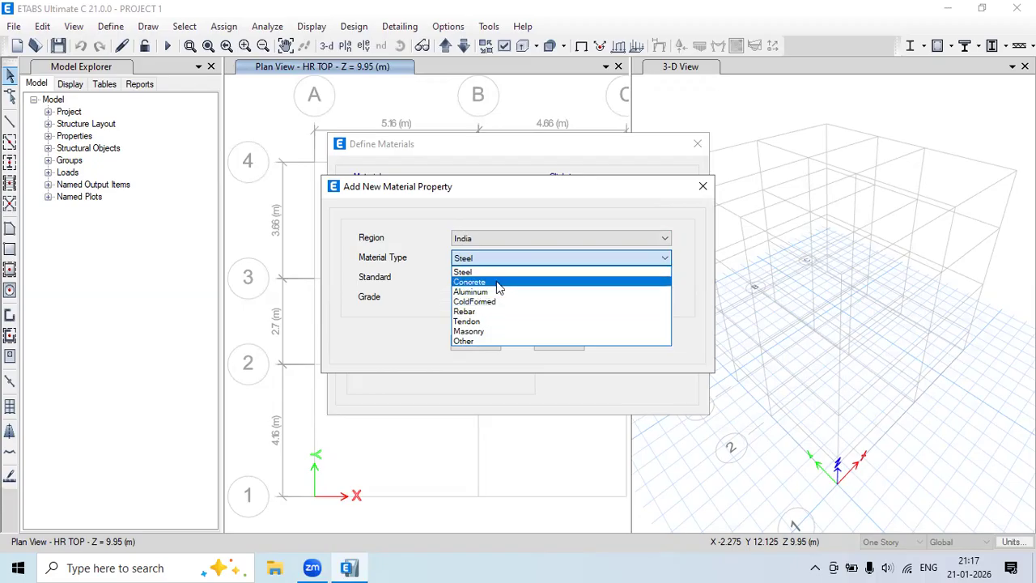
click(496, 281)
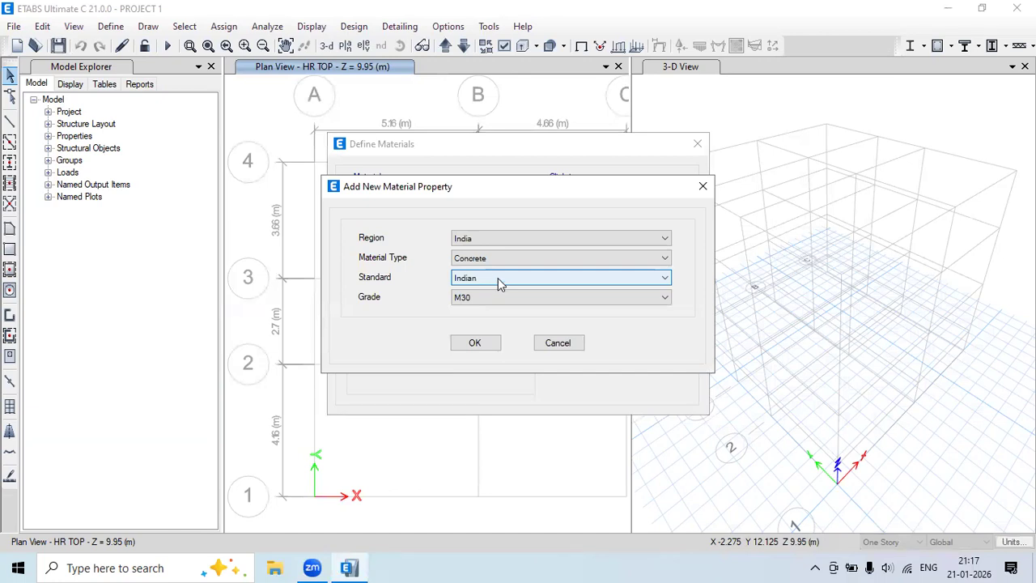
Keep the Indian standard, choose concrete grade M20 and confirm.
click(497, 278)
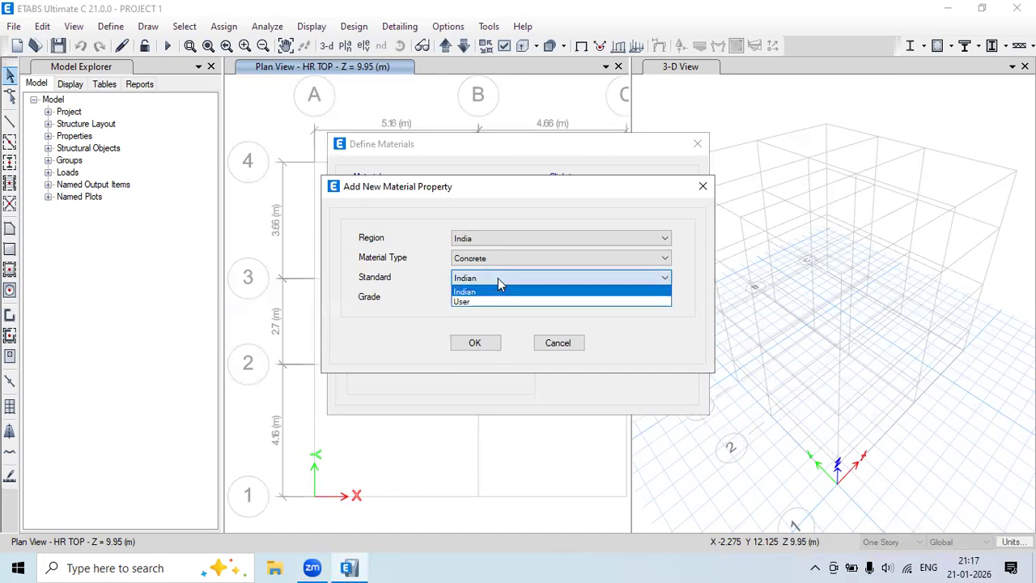
click(498, 277)
click(489, 279)
click(482, 302)
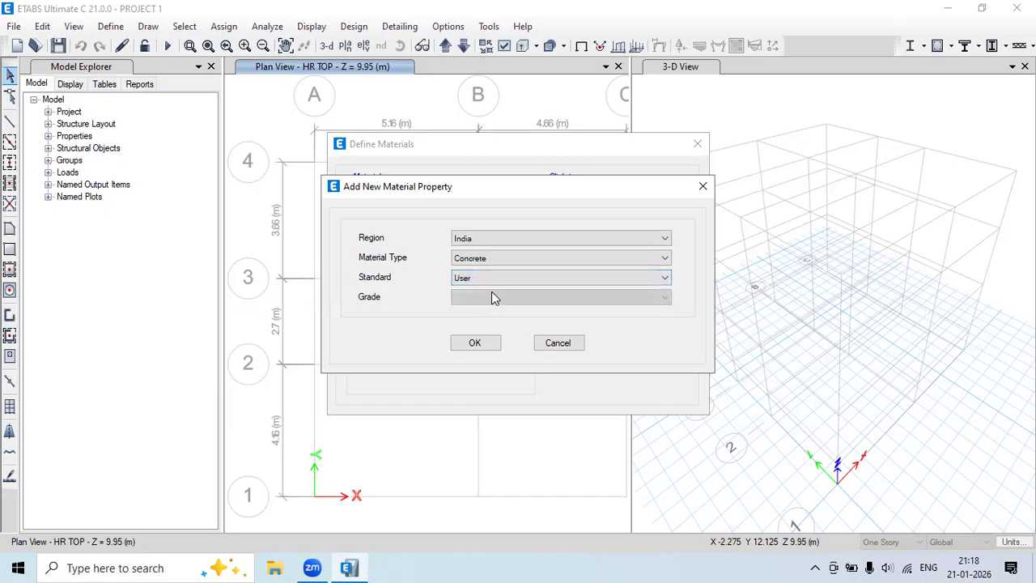
click(488, 278)
click(479, 293)
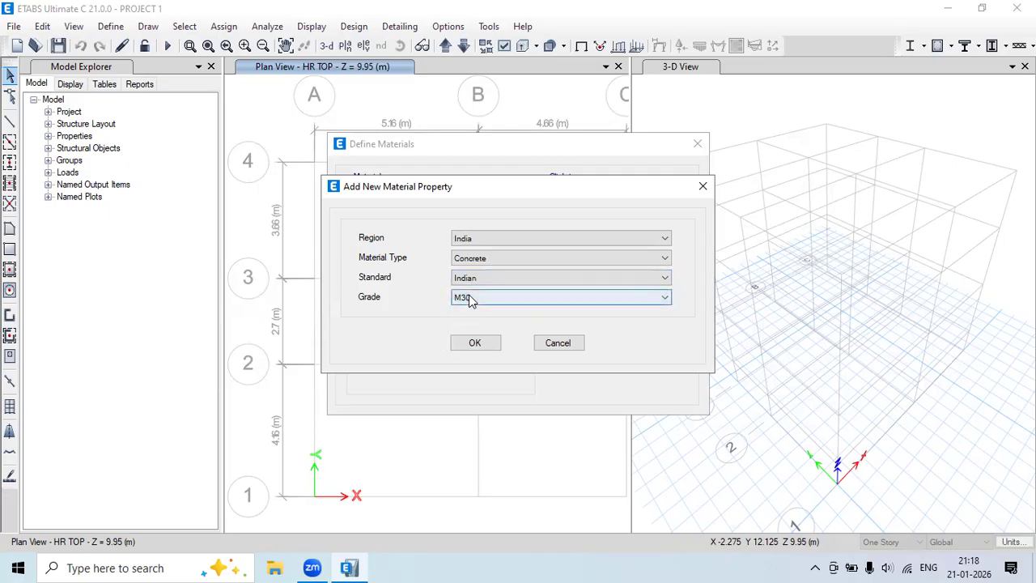
click(476, 299)
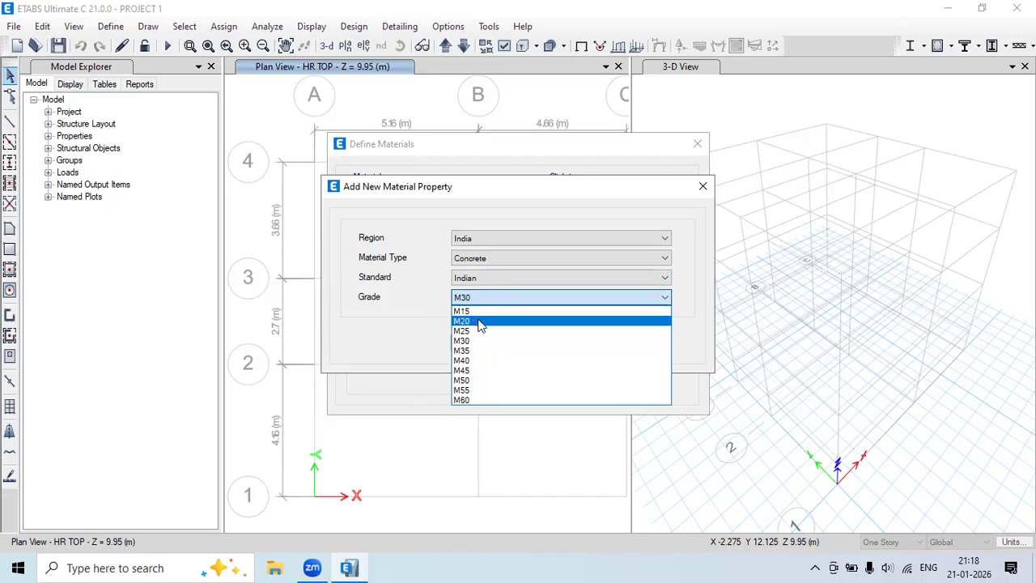
click(480, 322)
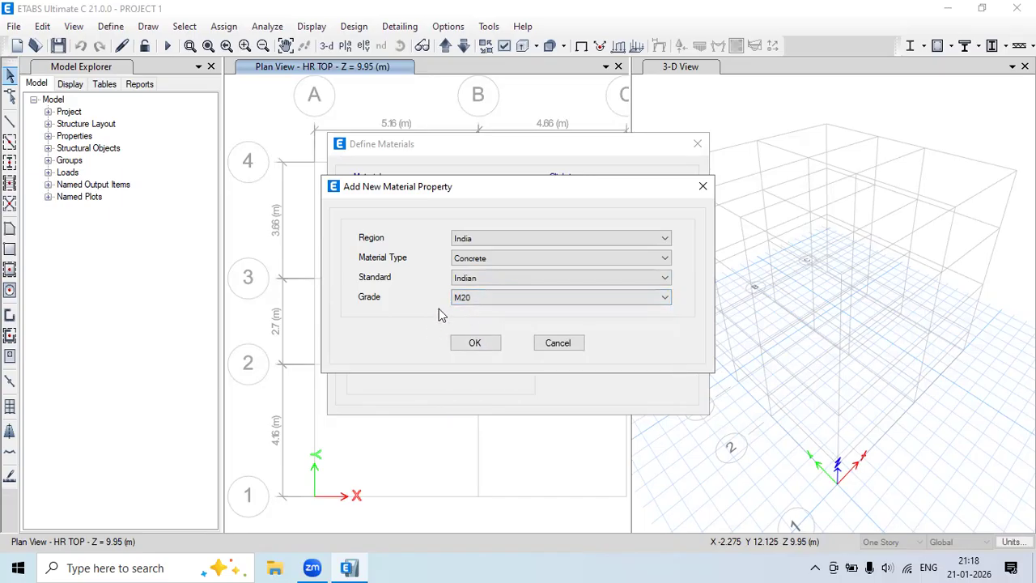
click(476, 343)
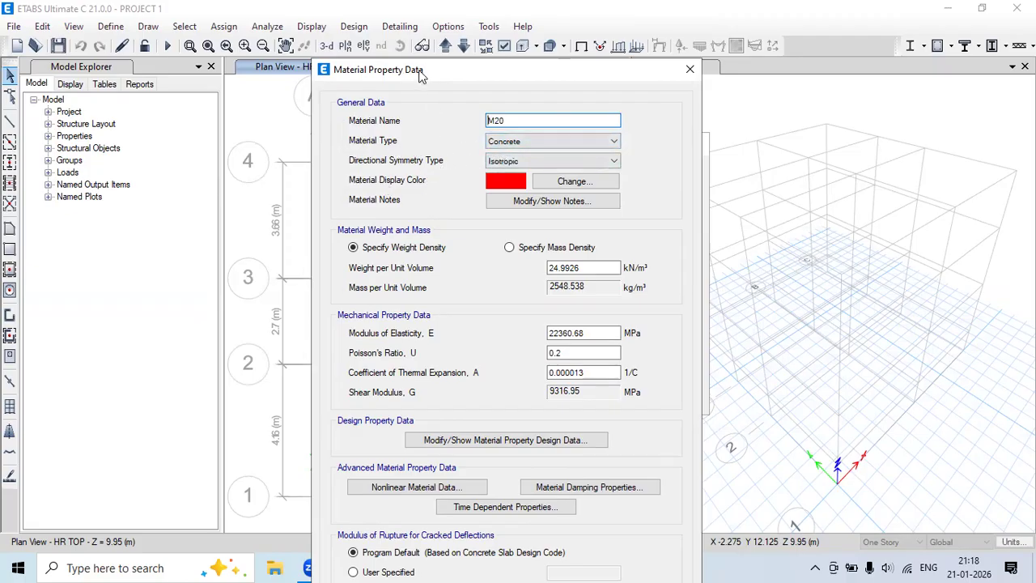
Accept the M20 property data (E 22360.68 MPa) to add M20 to the materials.
drag(420, 73, 403, 16)
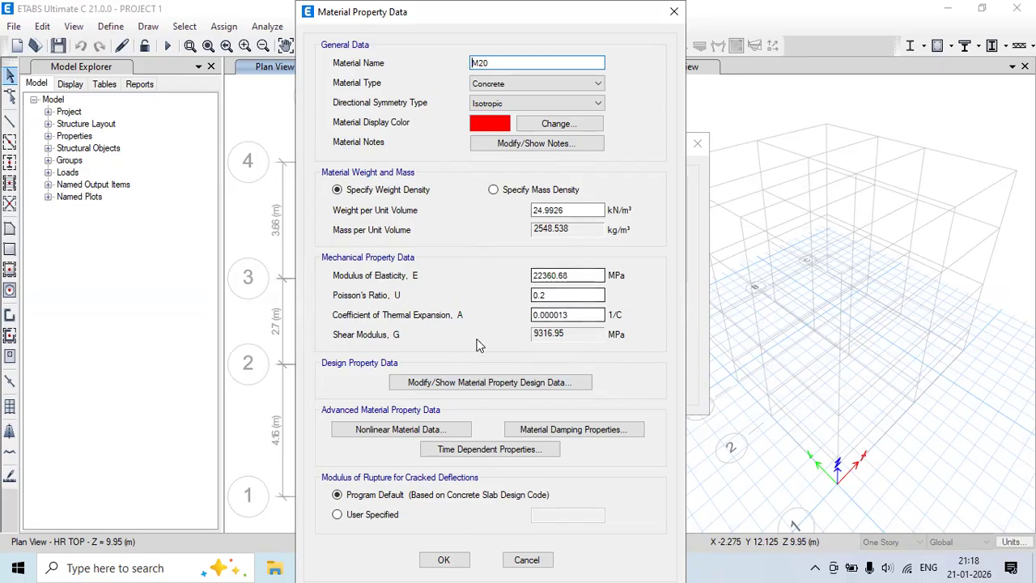
click(444, 560)
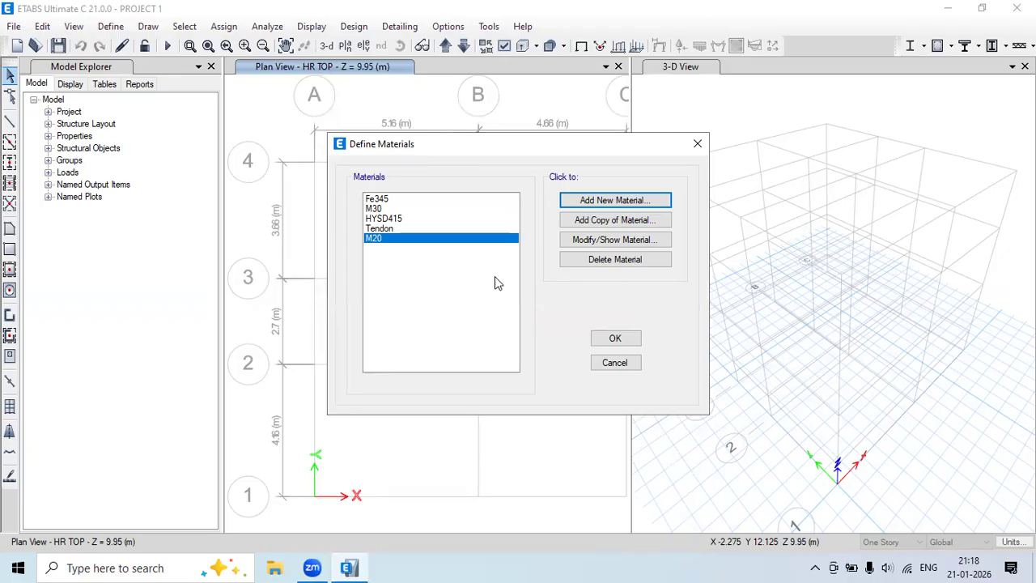
Add an Indian-standard M25 concrete material with E 25000 MPa.
click(602, 207)
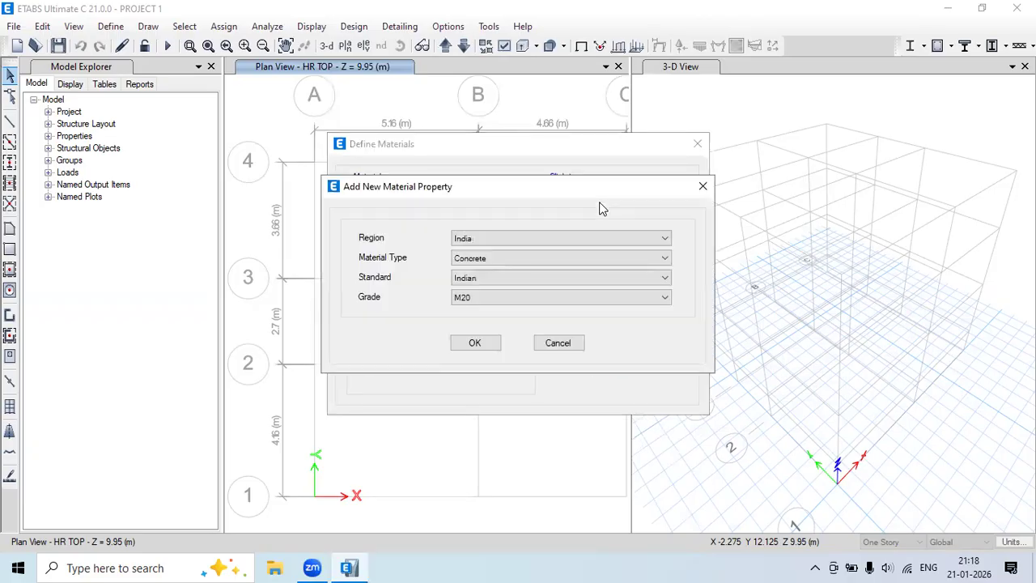
click(474, 299)
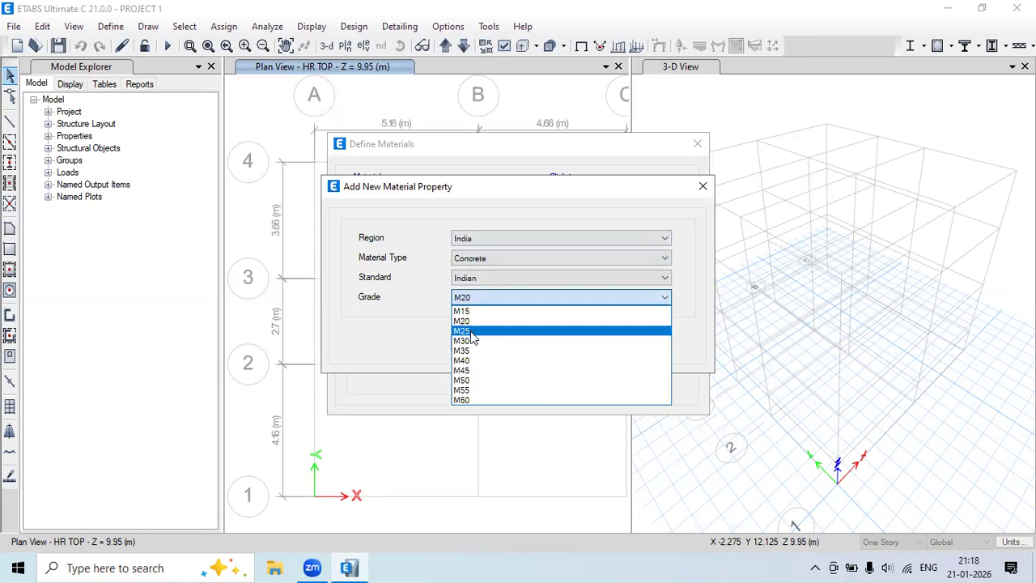
click(472, 332)
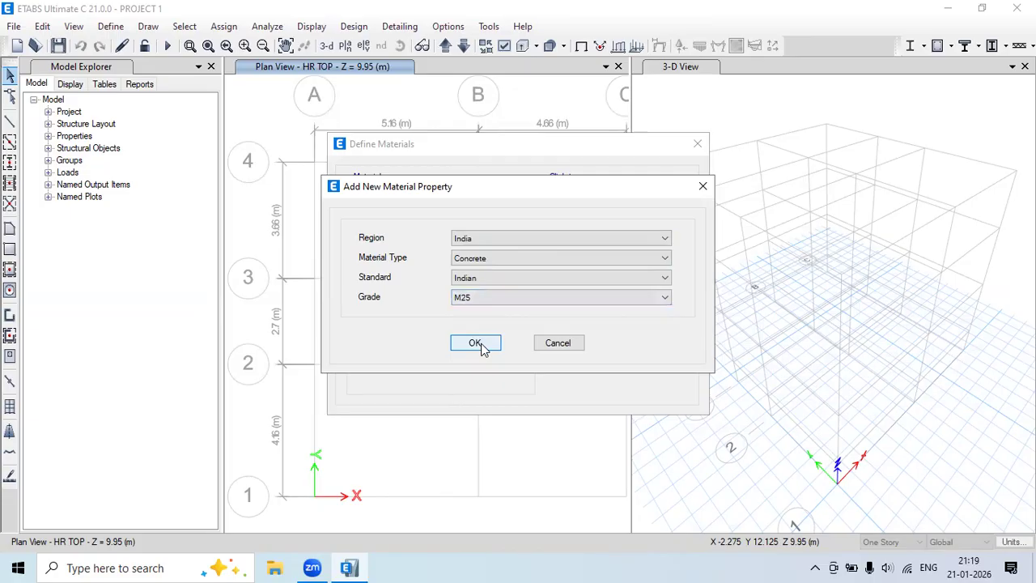
click(481, 343)
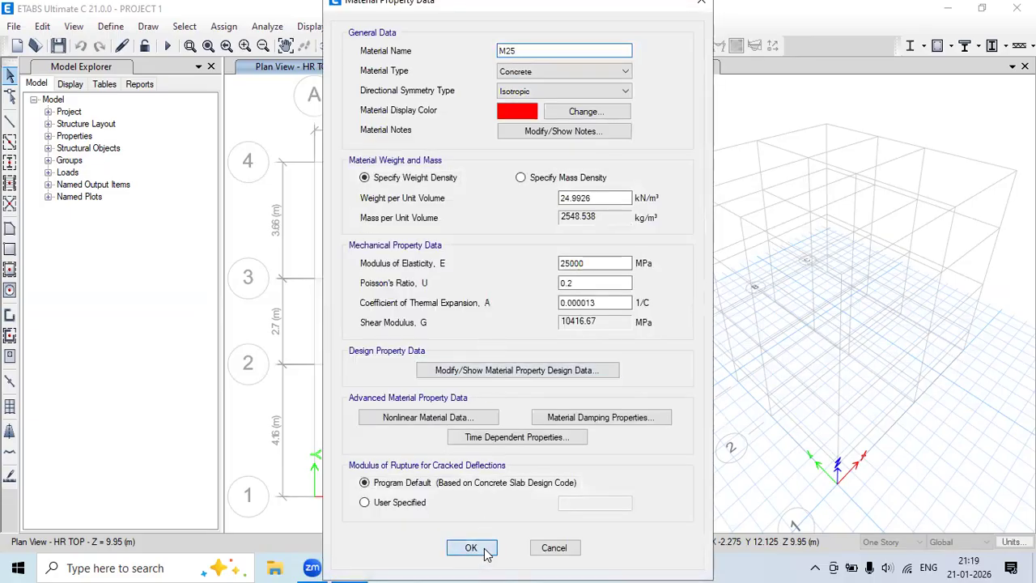
click(472, 548)
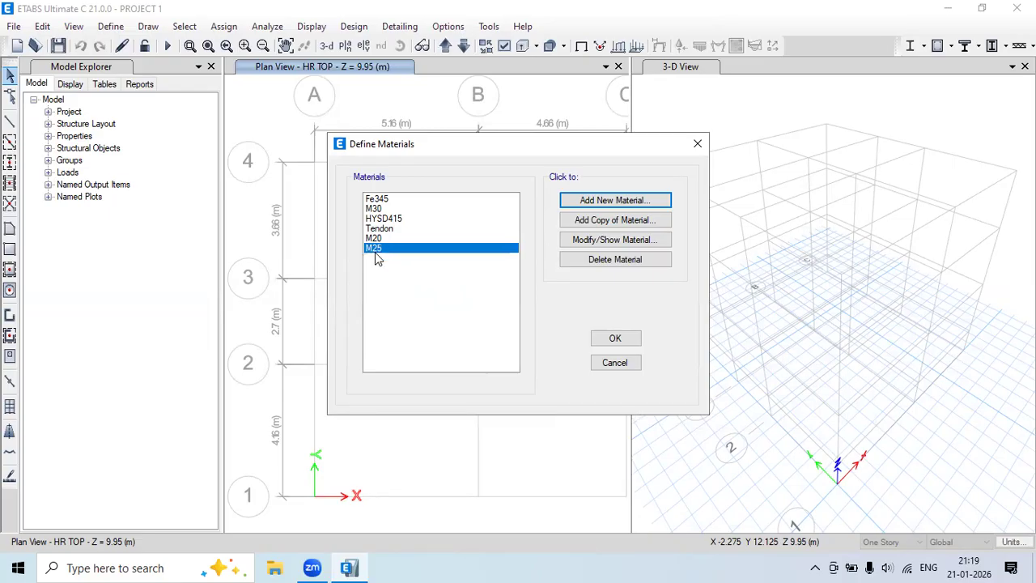
Add a Rebar material of HYSD Grade 500, named HYSD500, with E 200000 MPa.
click(586, 201)
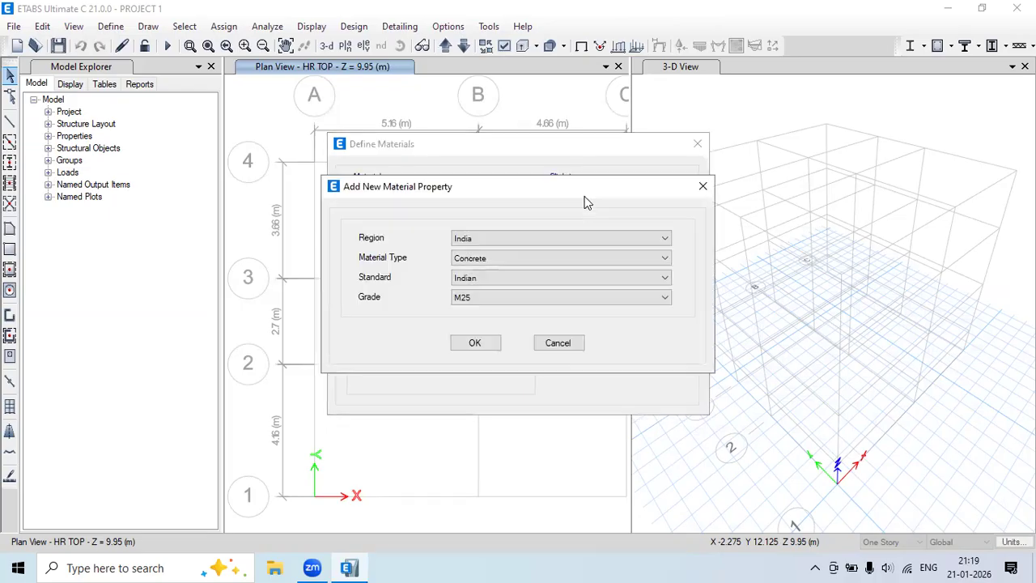
click(471, 259)
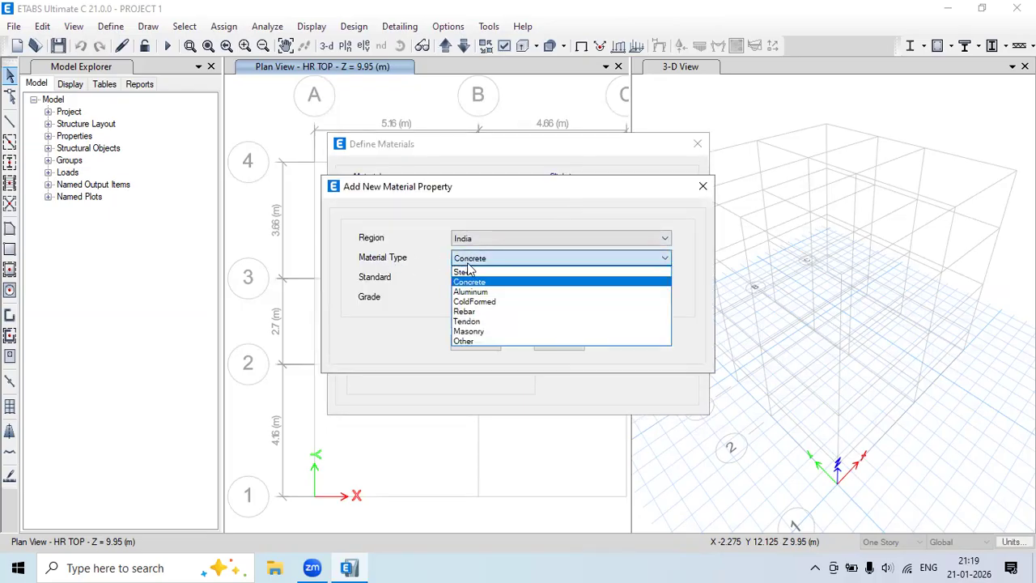
click(475, 312)
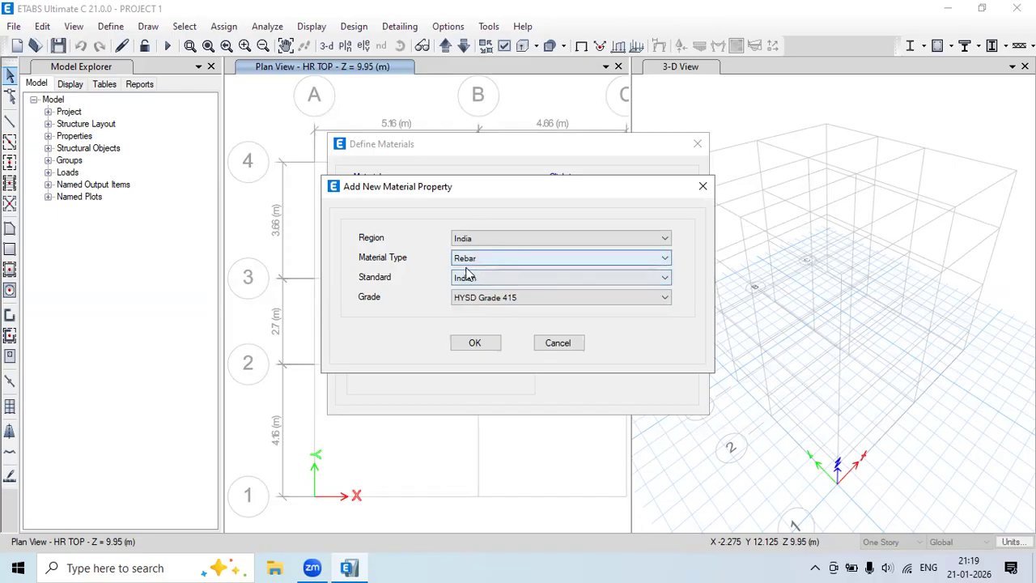
click(488, 298)
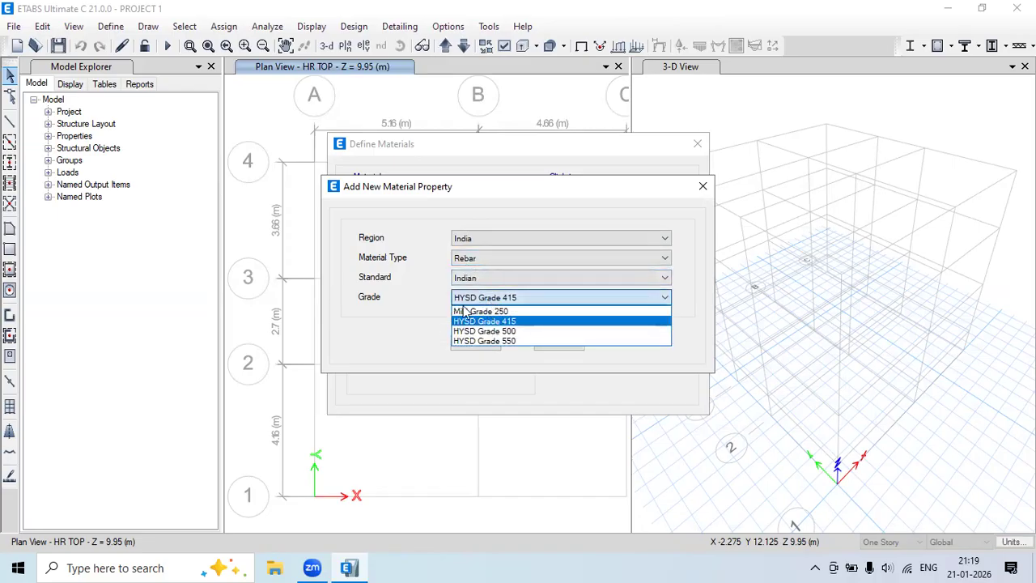
click(523, 331)
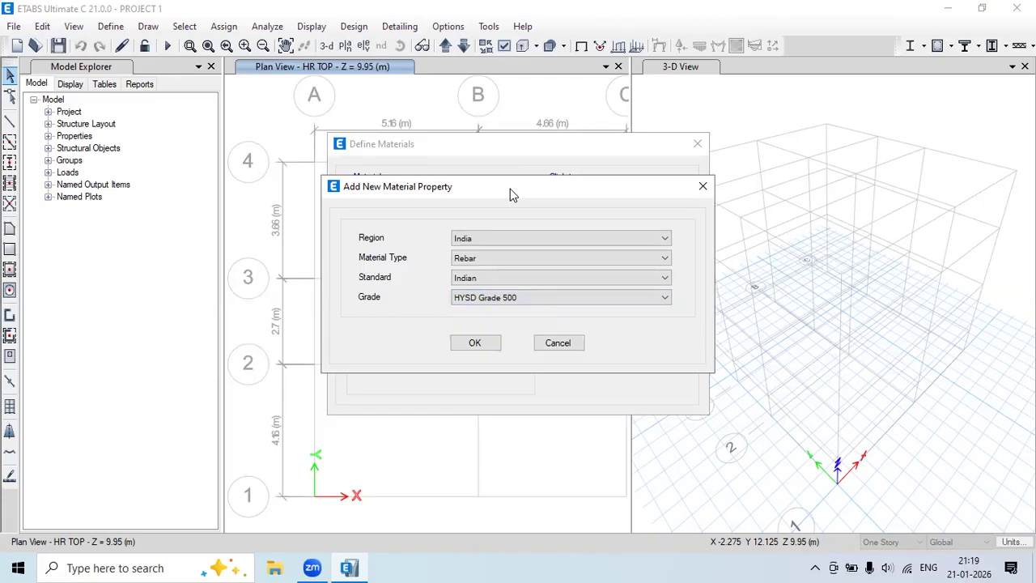
drag(510, 188, 615, 176)
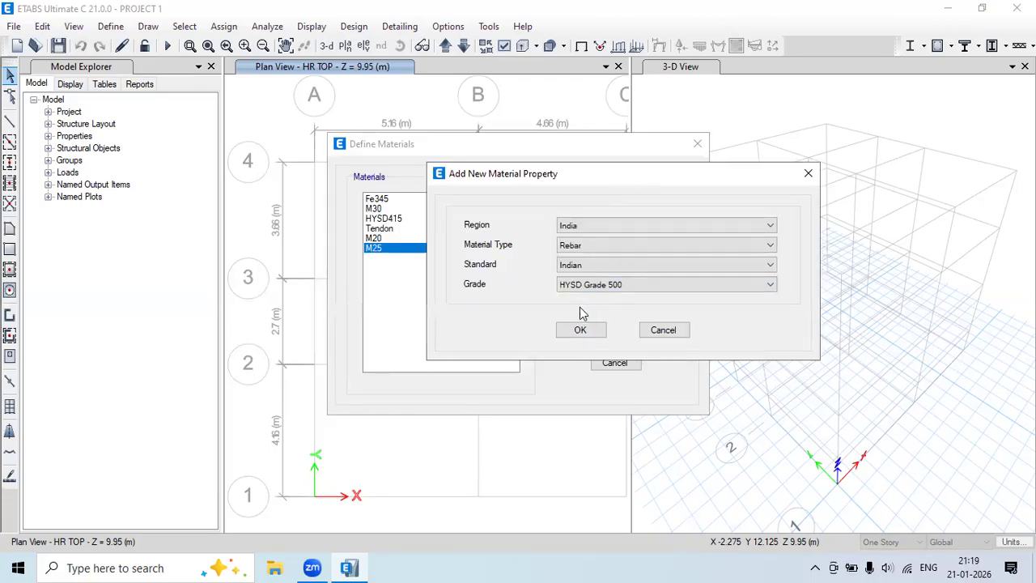
click(586, 330)
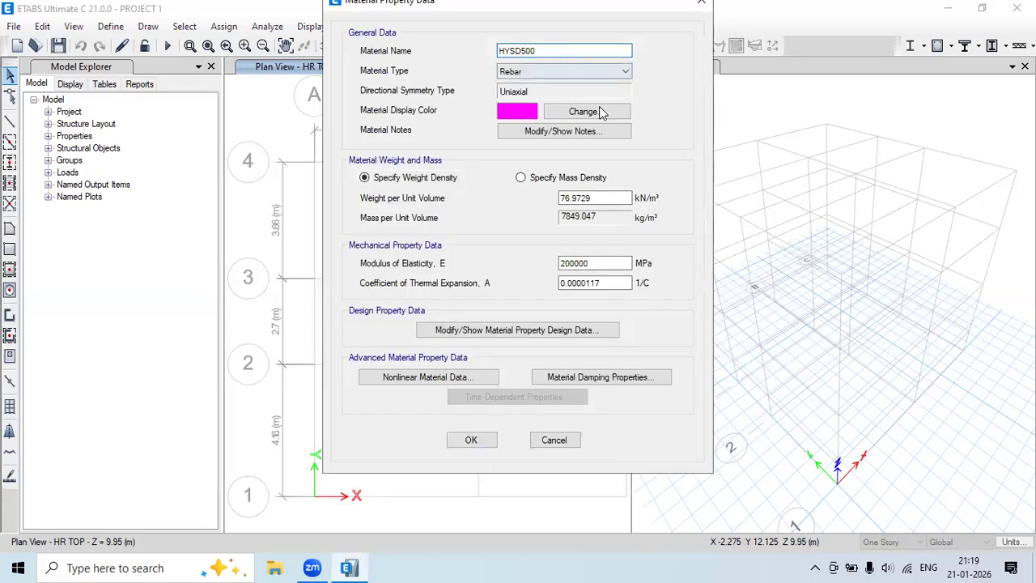
click(473, 441)
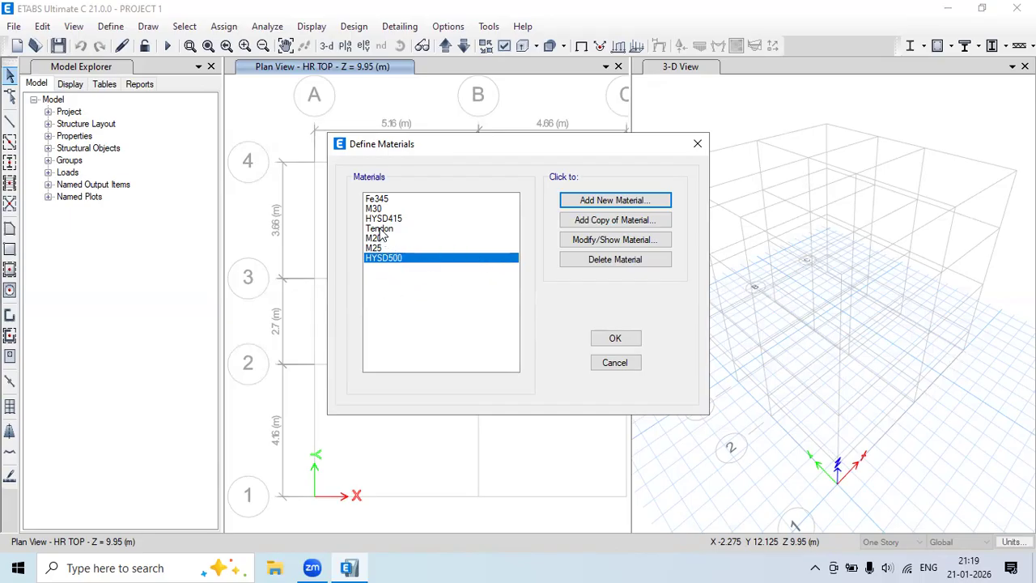
Add an Indian-standard Steel material of grade Fe250 with E 210000 MPa.
click(381, 201)
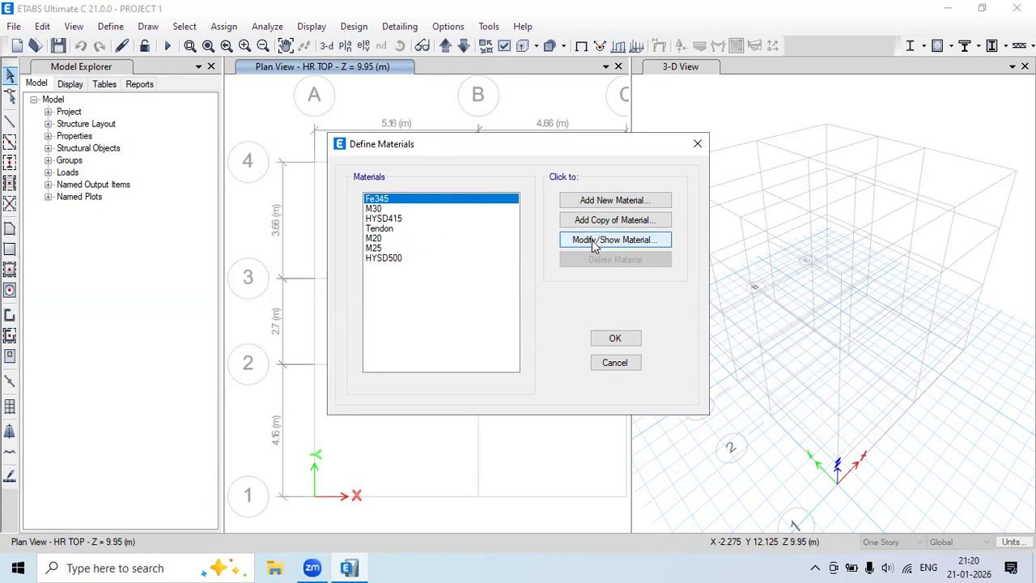
click(615, 201)
click(479, 259)
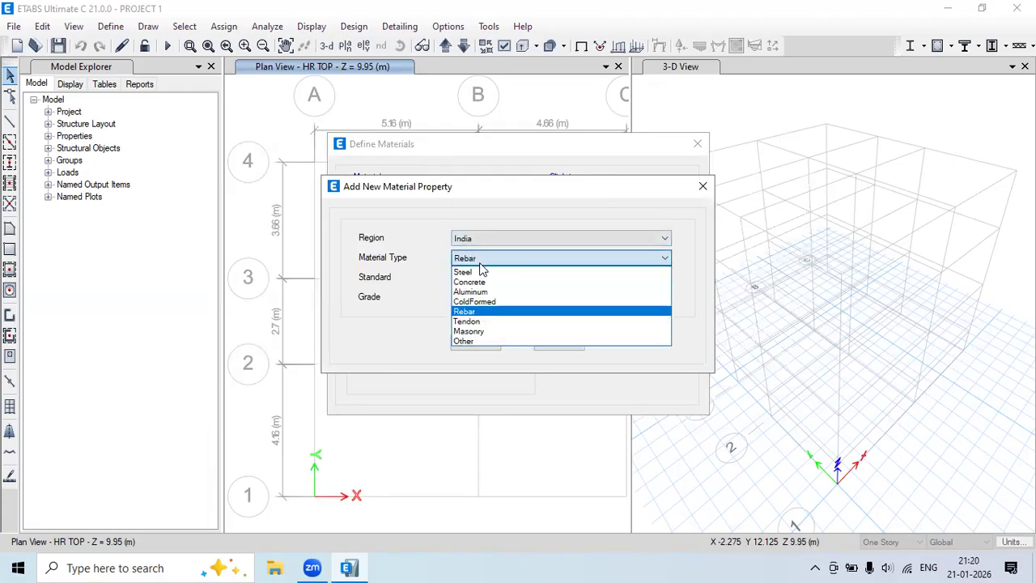
click(479, 273)
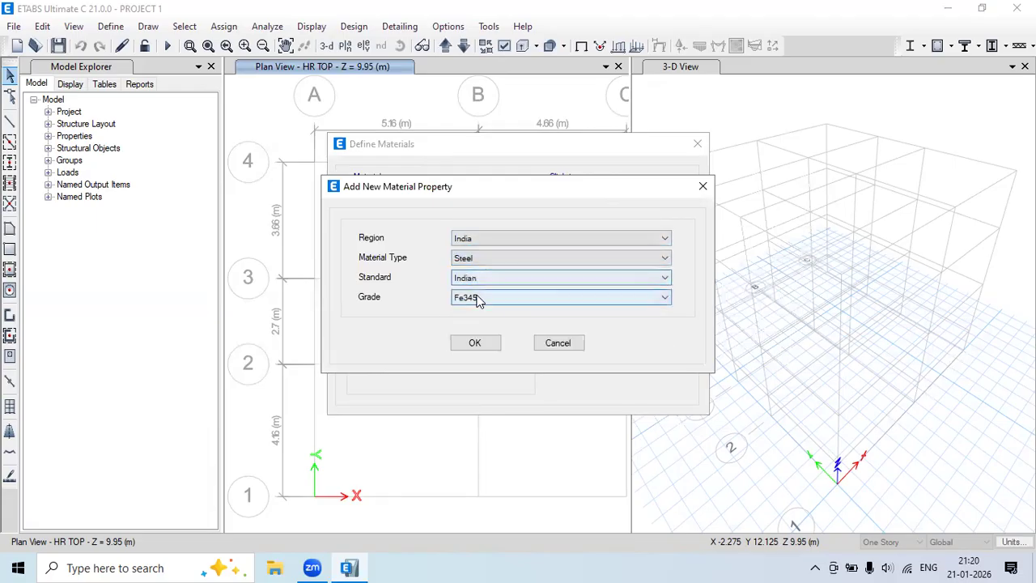
click(476, 298)
click(476, 311)
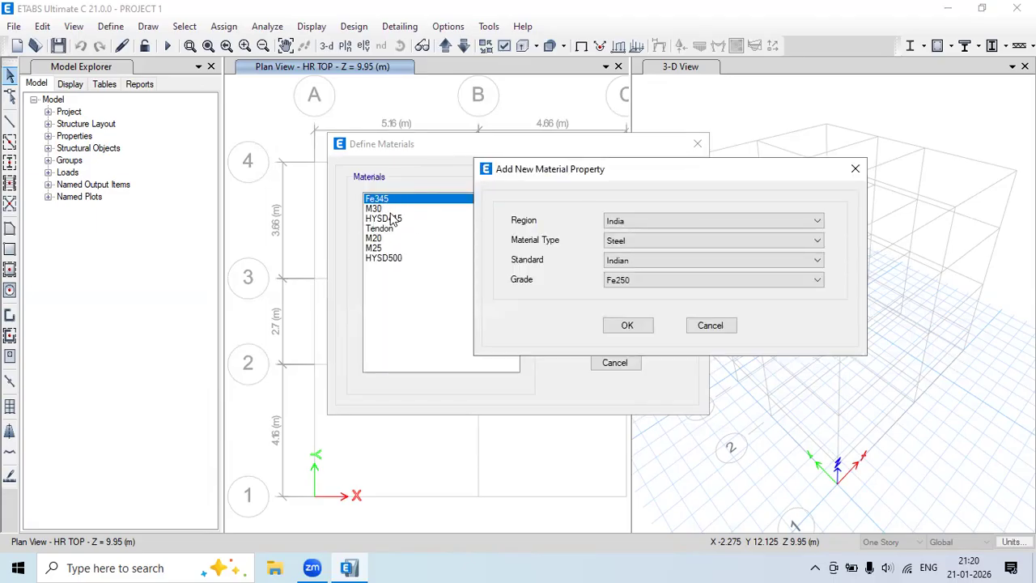
click(628, 326)
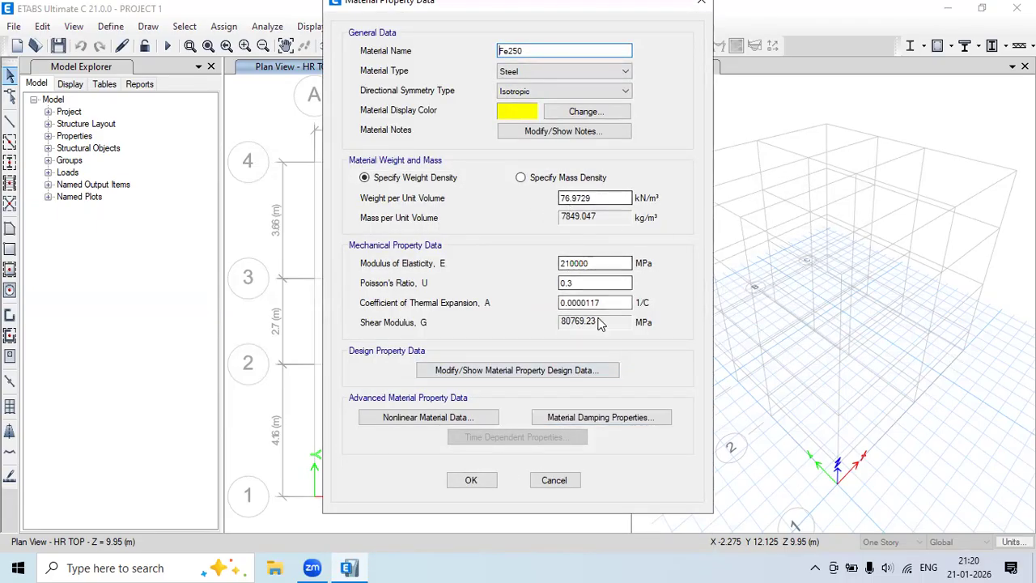
click(472, 480)
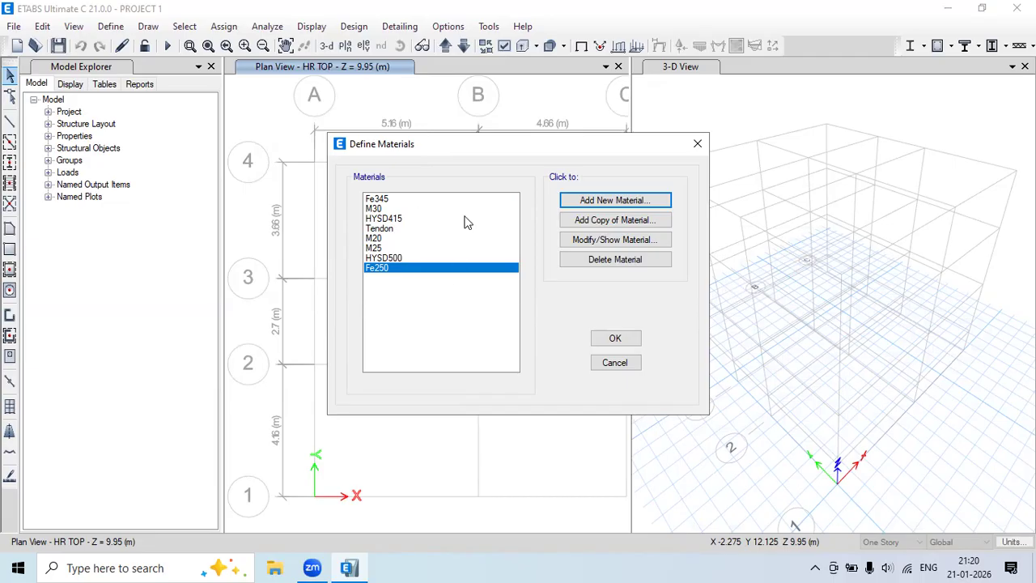
Review the eight materials: Fe345, M30, HYSD415, Tendon, M20, M25, HYSD500, Fe250.
click(385, 199)
click(384, 209)
click(384, 219)
click(384, 229)
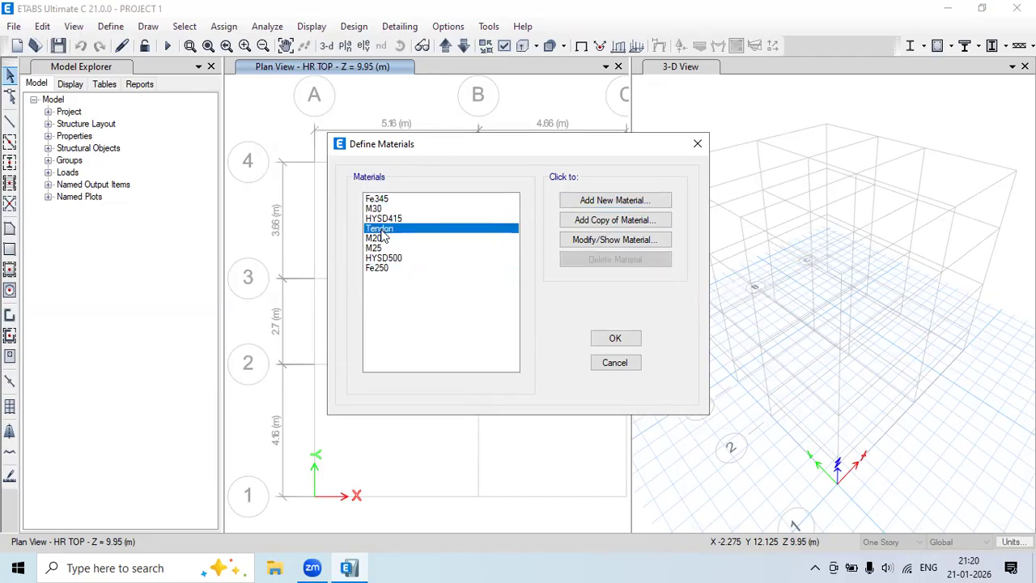
click(386, 238)
click(386, 248)
click(385, 257)
click(381, 268)
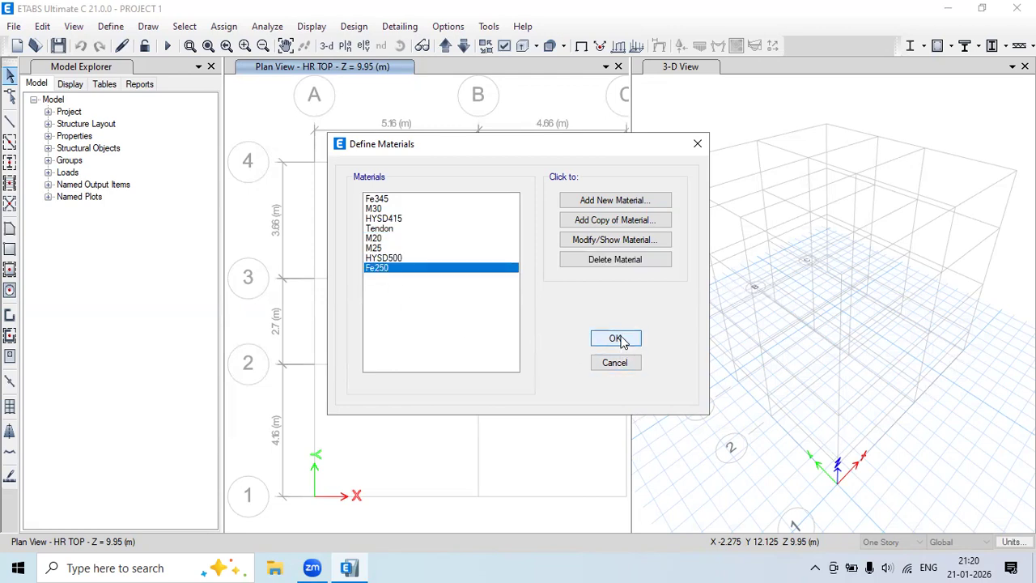
Cancel an extra new material and accept the materials list to close it.
click(613, 203)
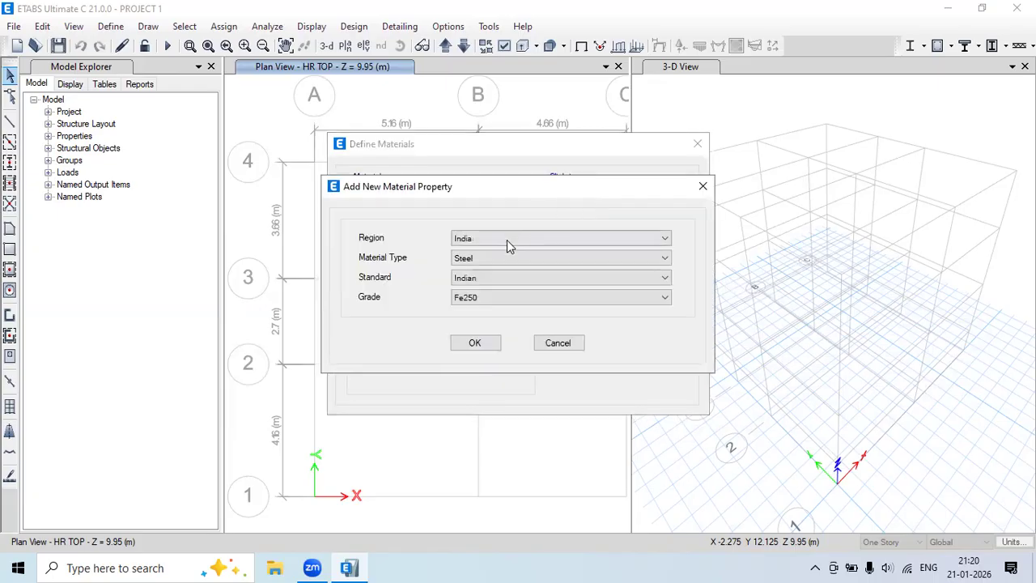
click(505, 239)
click(499, 246)
click(499, 257)
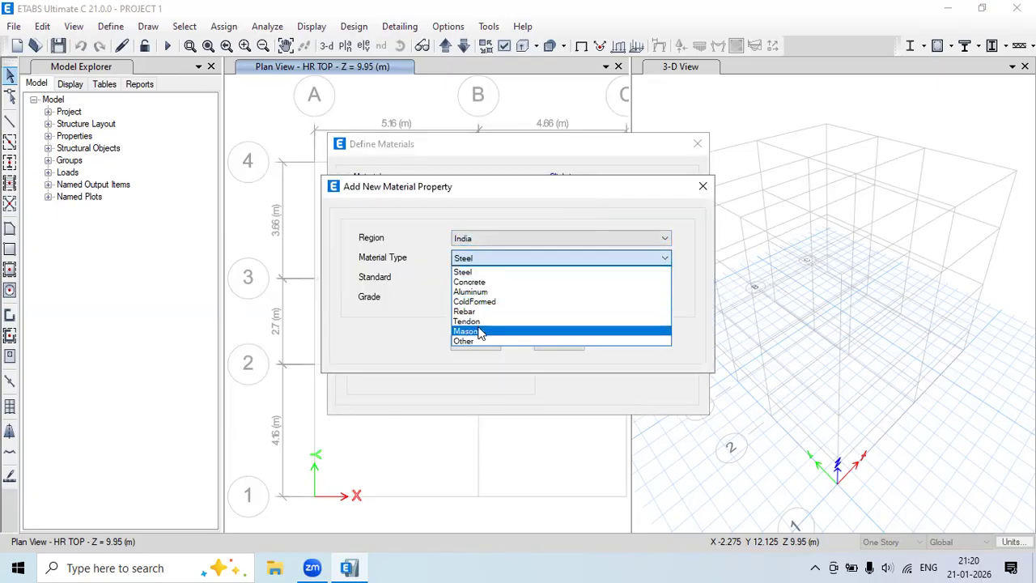
click(452, 222)
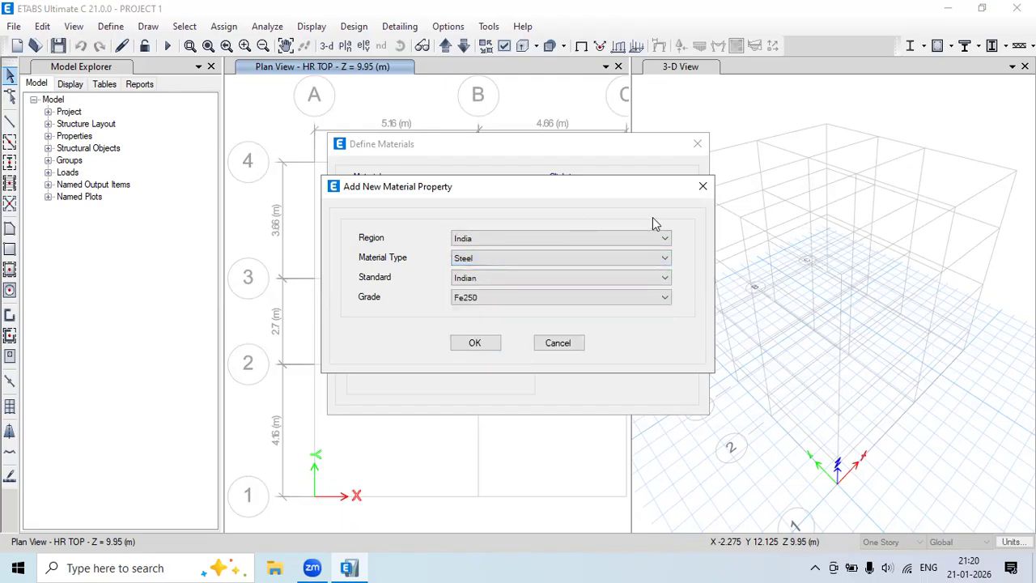
click(699, 189)
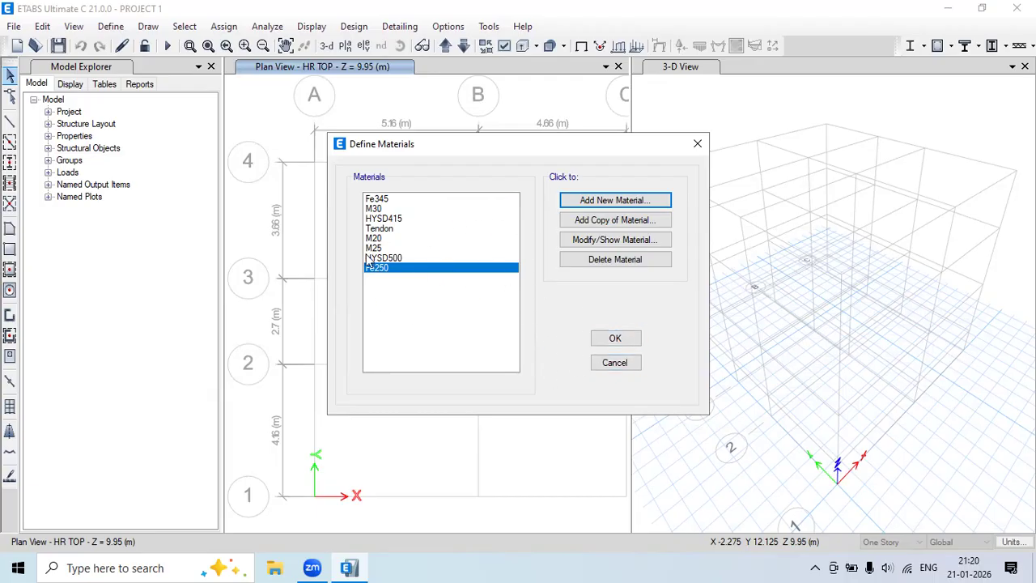
click(613, 339)
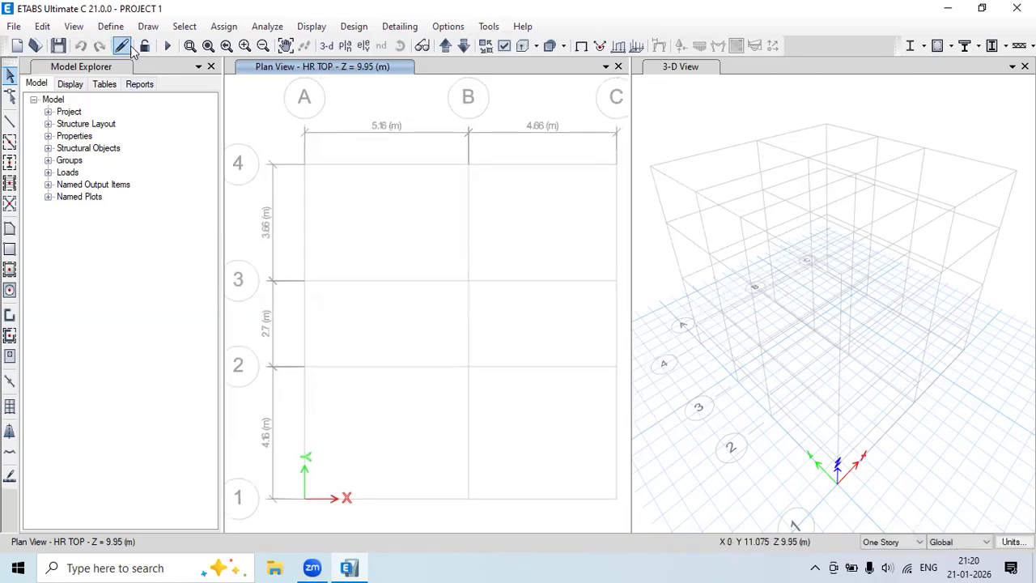
Open Frame Sections and the Delete Multiple Properties window listing ten default sections.
click(114, 27)
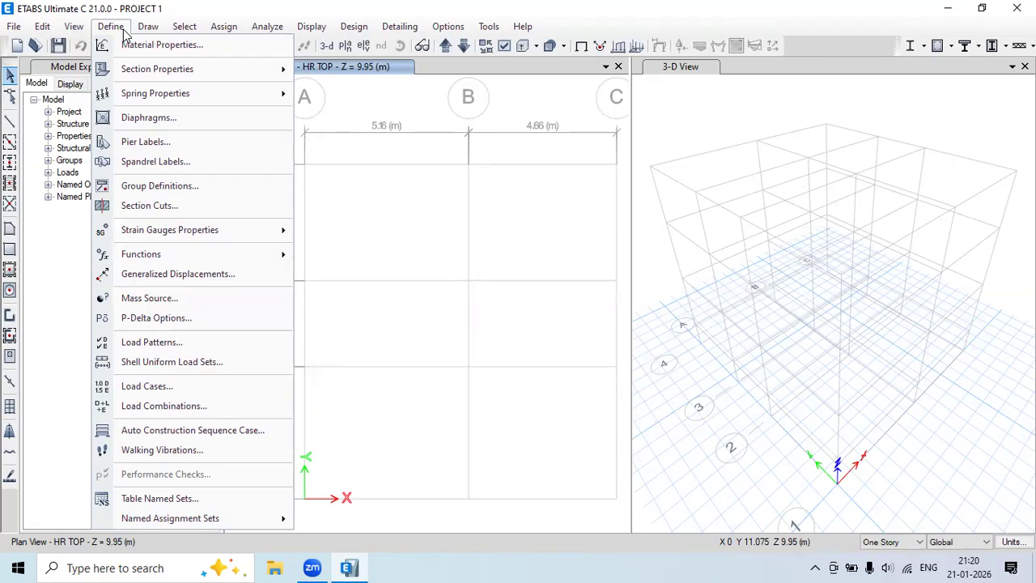
mouse_move(133, 71)
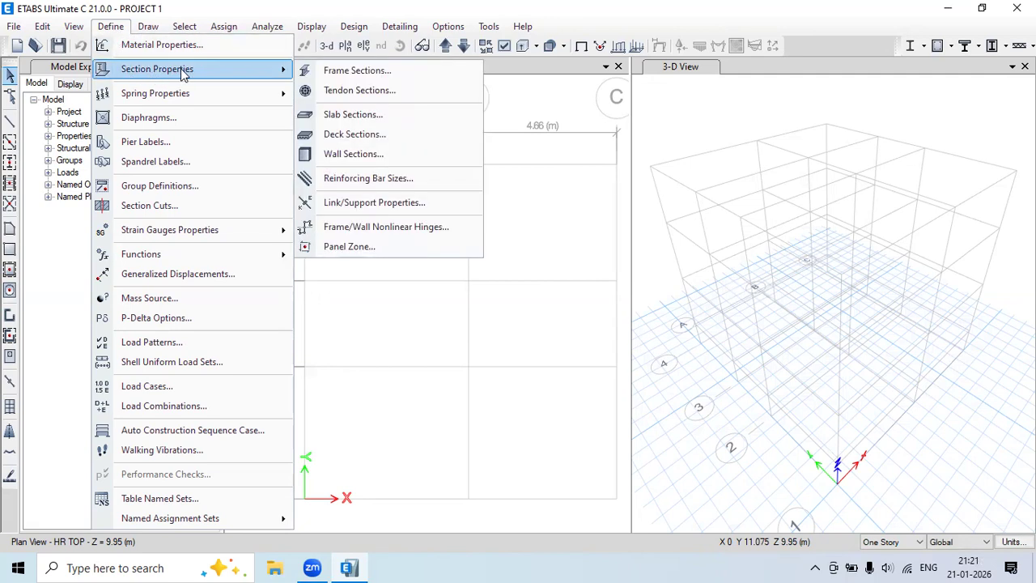
click(379, 72)
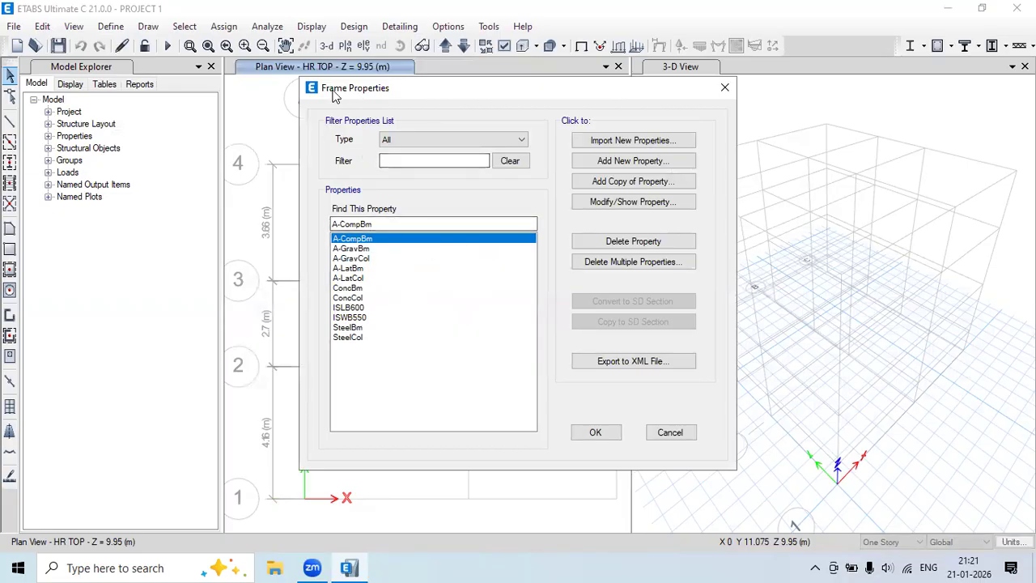
drag(335, 90, 267, 90)
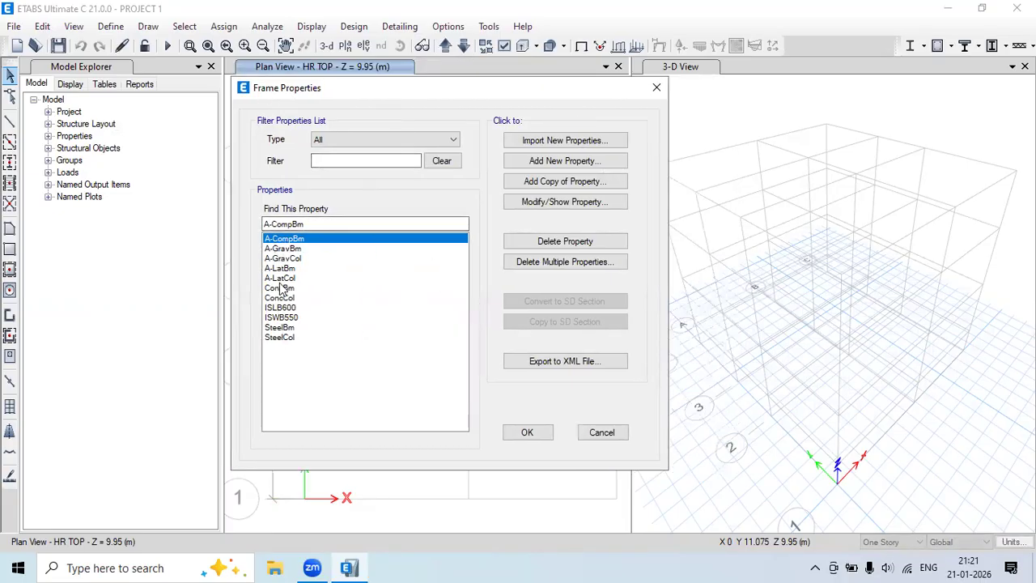
key(Down)
key(Down)
key(Down)
key(Down)
key(Down)
key(Down)
key(Down)
key(Down)
key(Down)
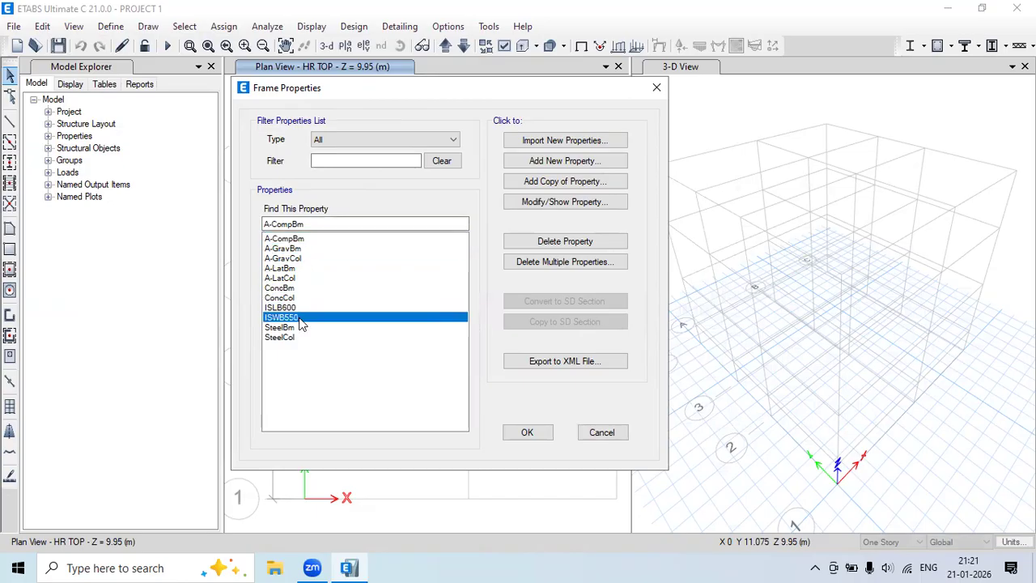
click(559, 263)
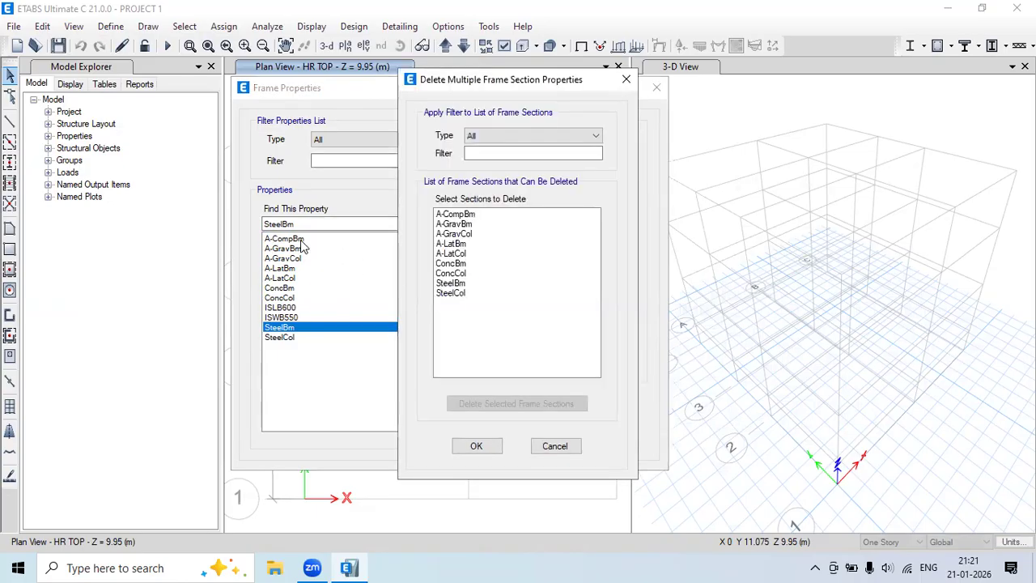
Delete the nine default frame sections in one go.
drag(458, 216, 458, 296)
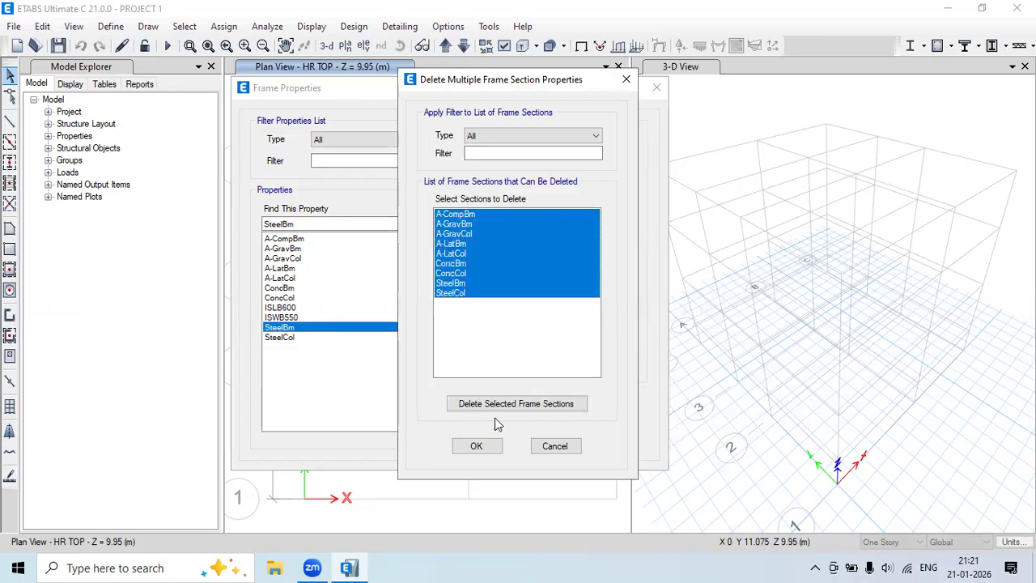
click(524, 407)
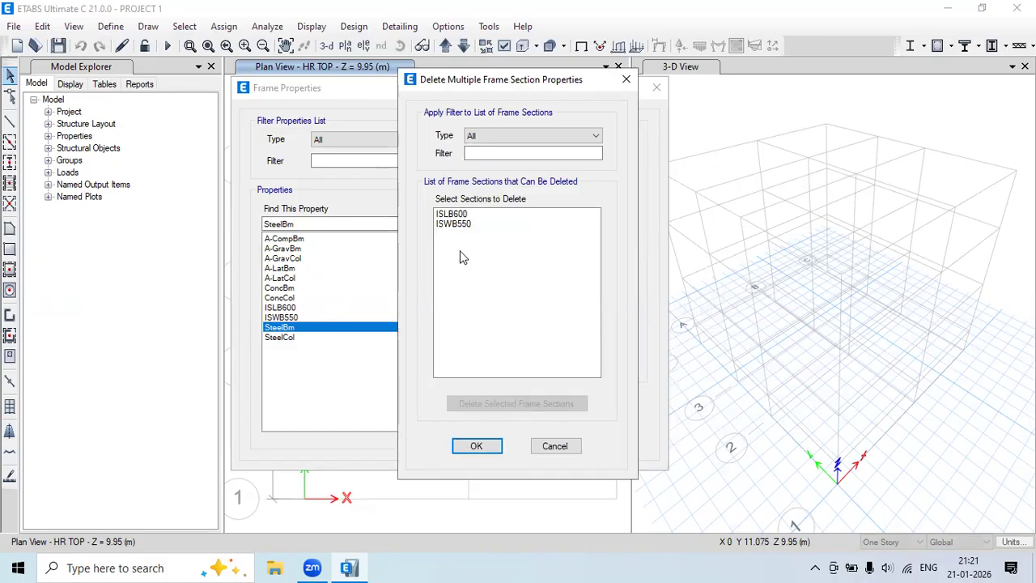
click(477, 445)
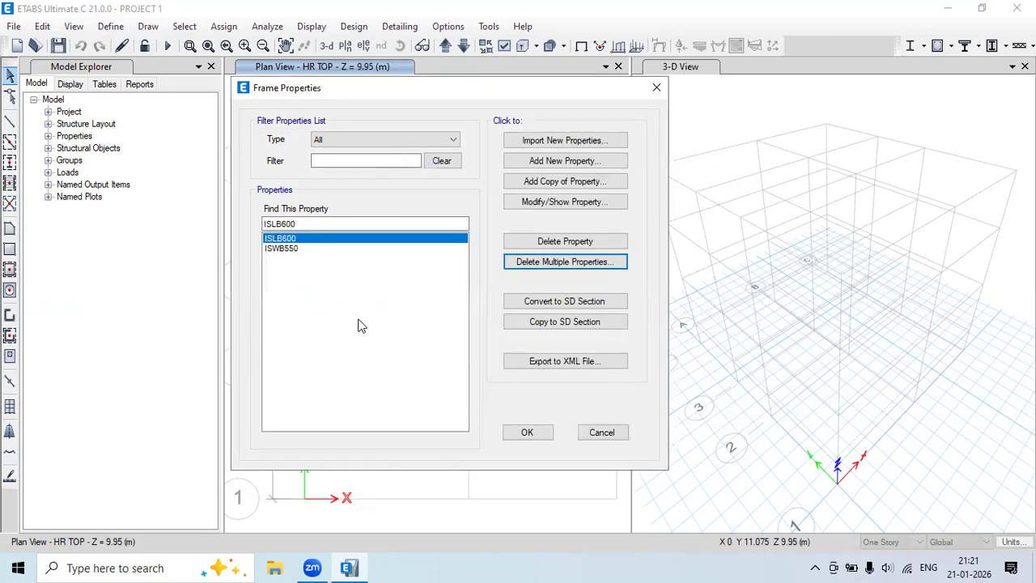
Delete ISLB600, leaving ISWB550 as the last frame section that cannot be removed.
click(295, 246)
click(293, 239)
click(293, 248)
click(291, 240)
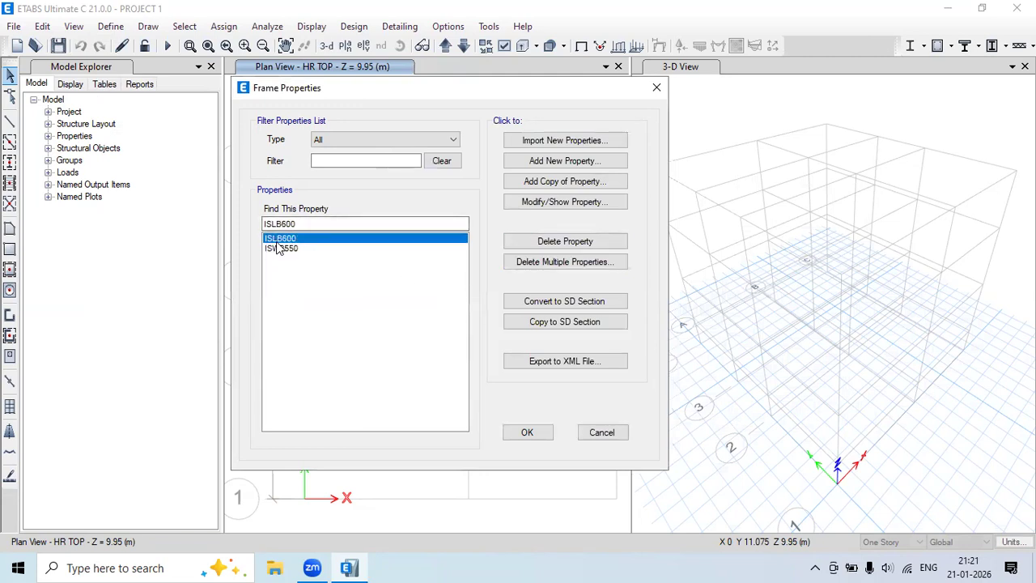
click(549, 245)
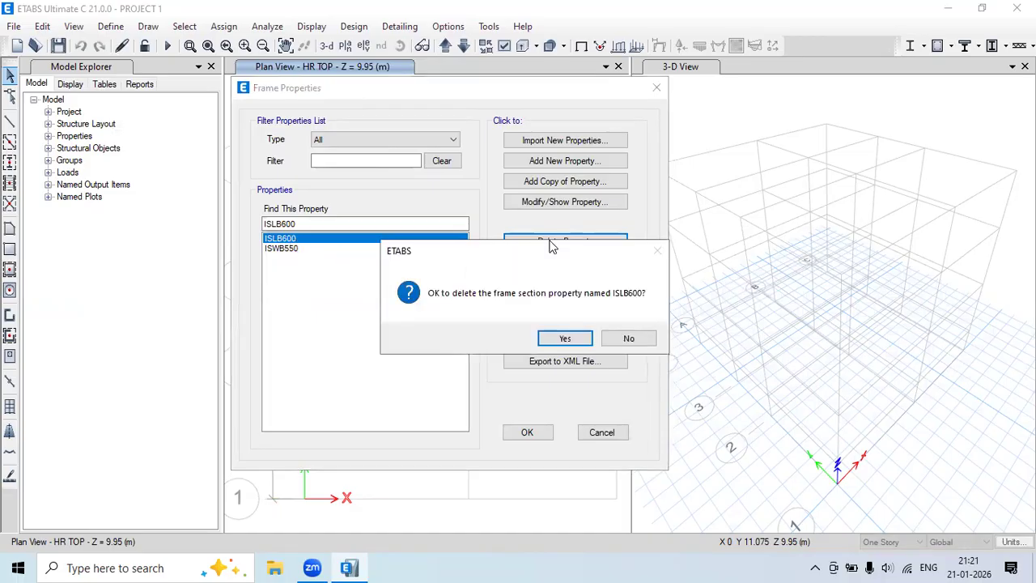
click(562, 339)
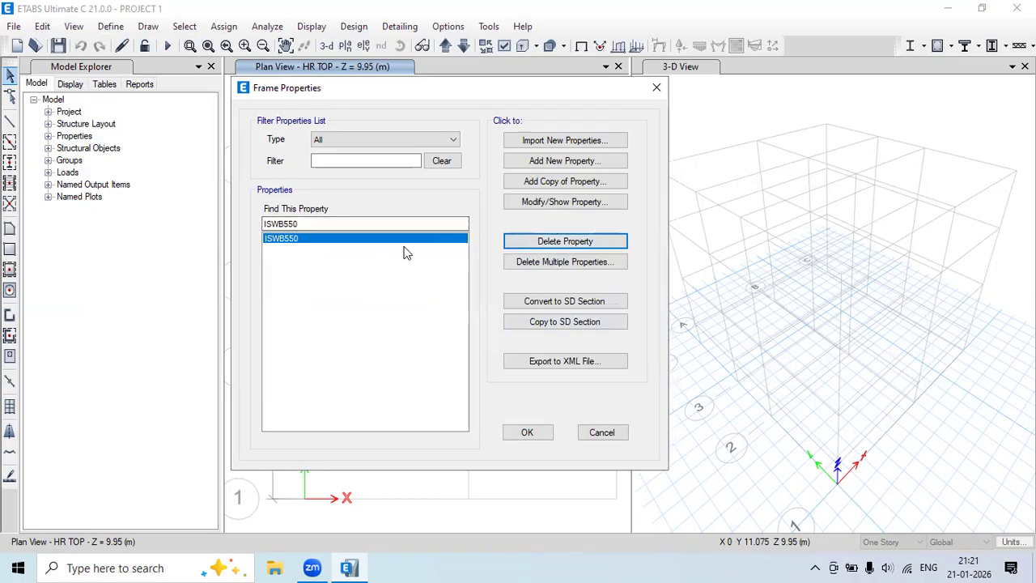
click(534, 244)
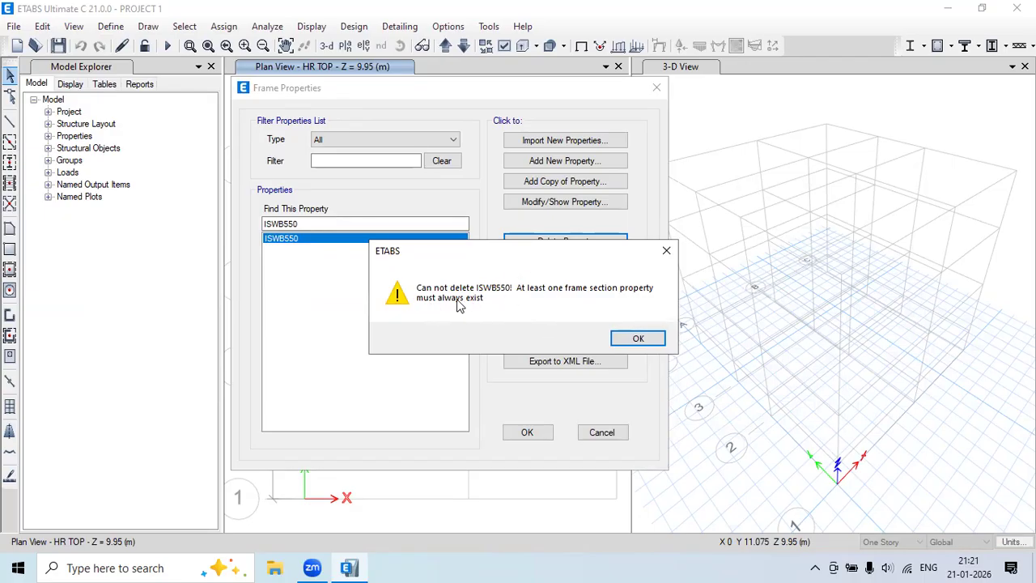
click(637, 338)
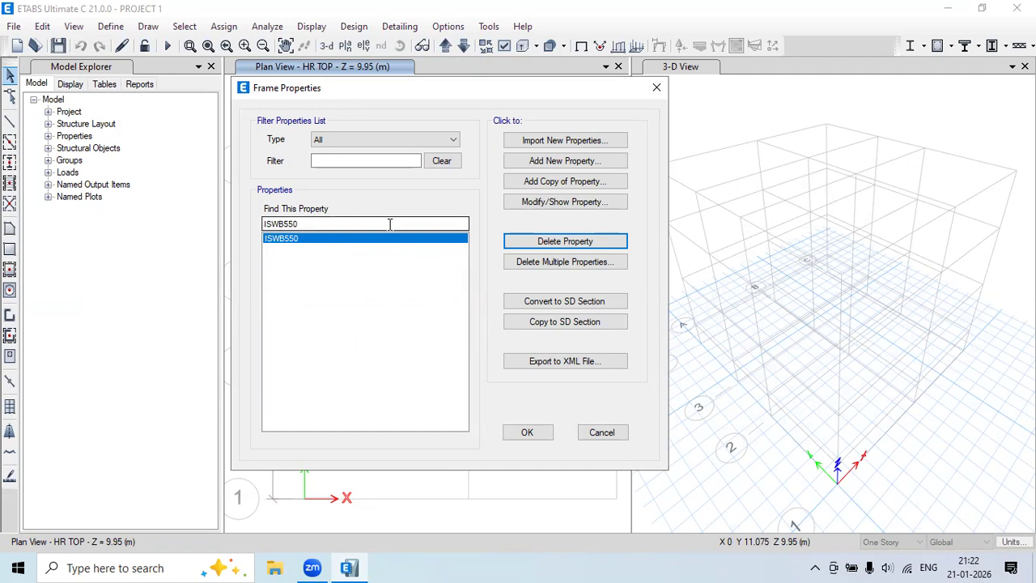
Add a Concrete Rectangular frame section, FSec1, defaulting to M30, 900 × 600 mm.
click(599, 165)
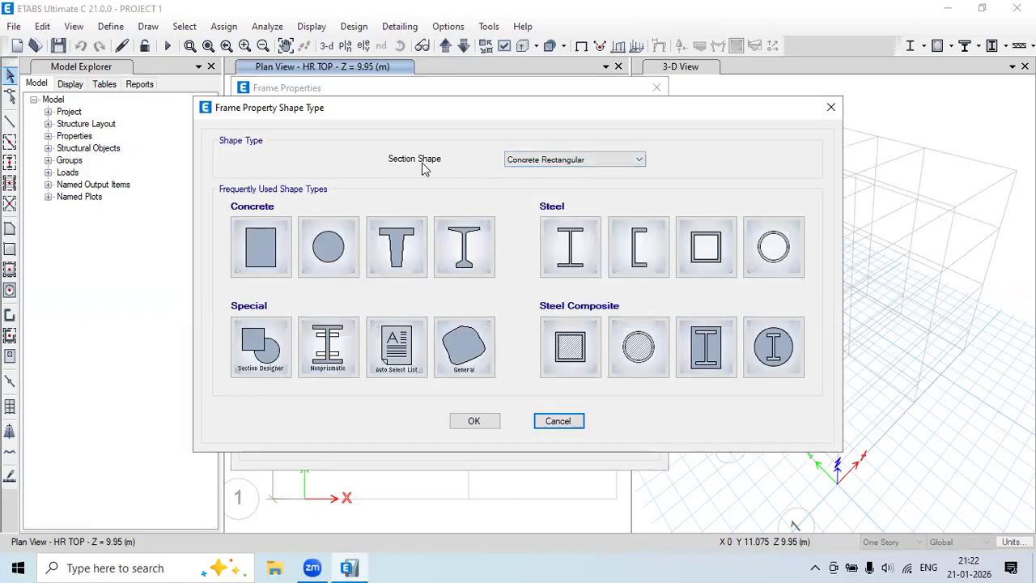
click(527, 162)
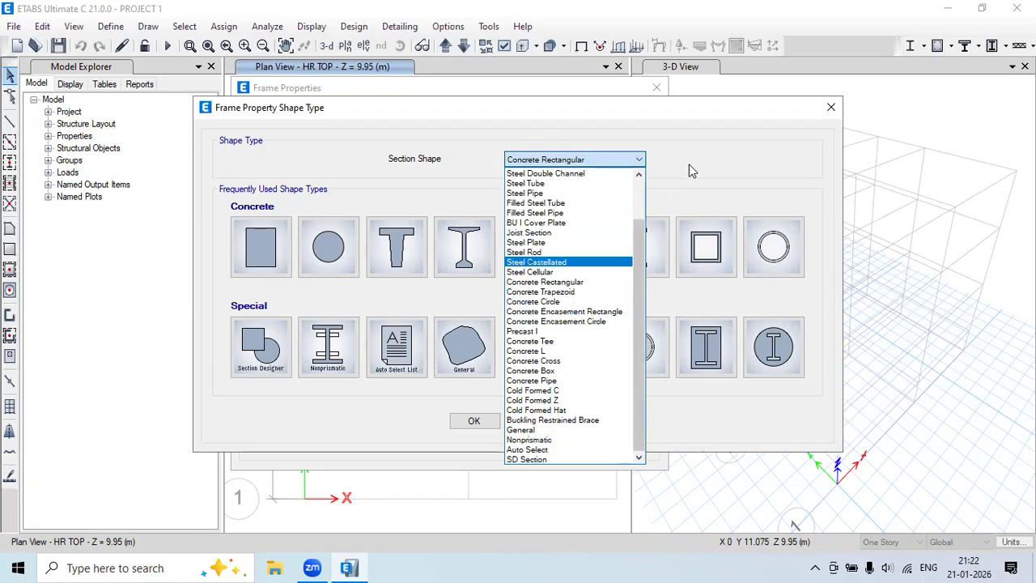
click(557, 164)
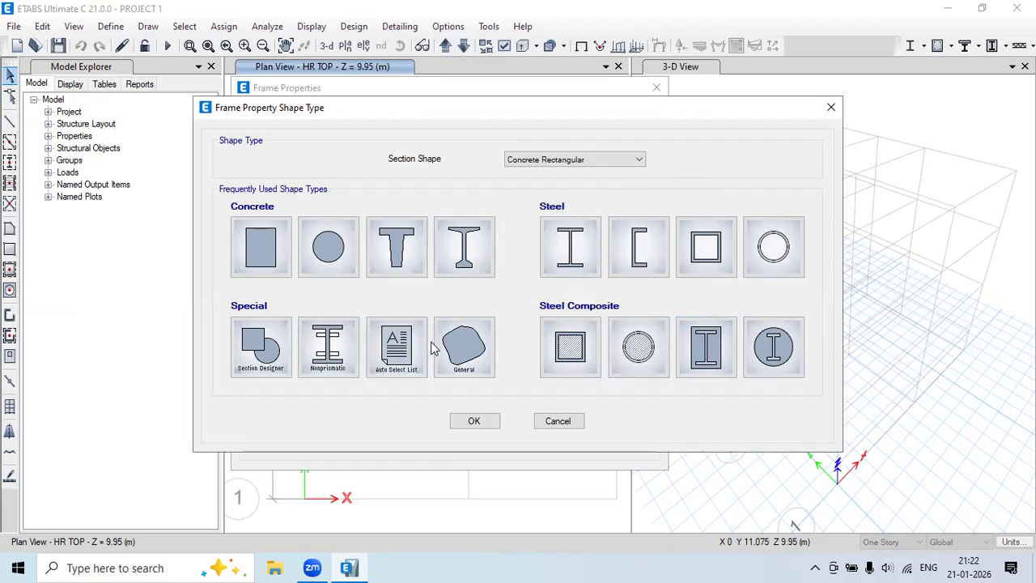
click(272, 248)
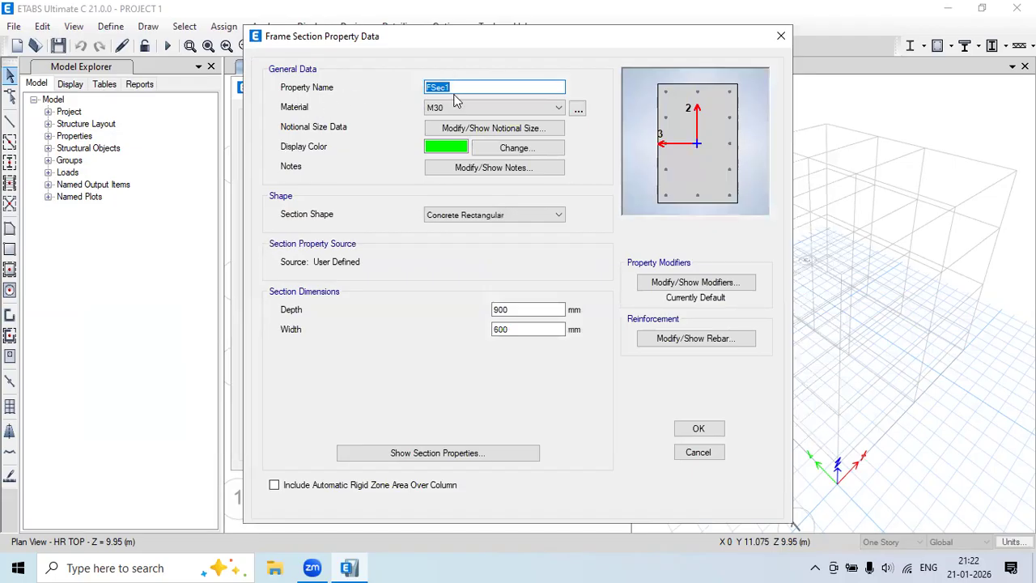
Name the section B230X380 M20 and give it M20 concrete, 380 mm depth and 230 mm width.
text(B230X380 M20)
click(468, 110)
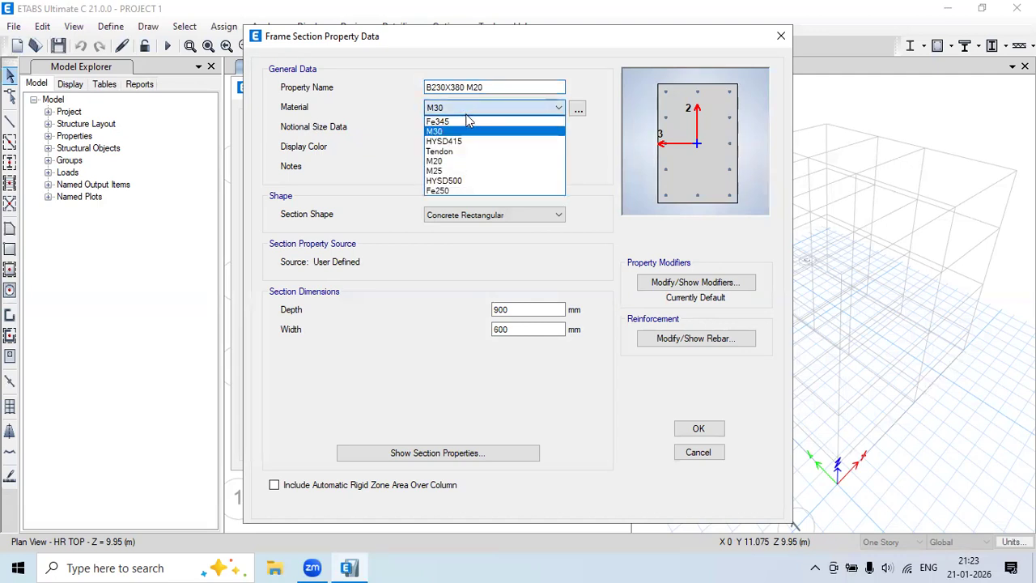
click(458, 161)
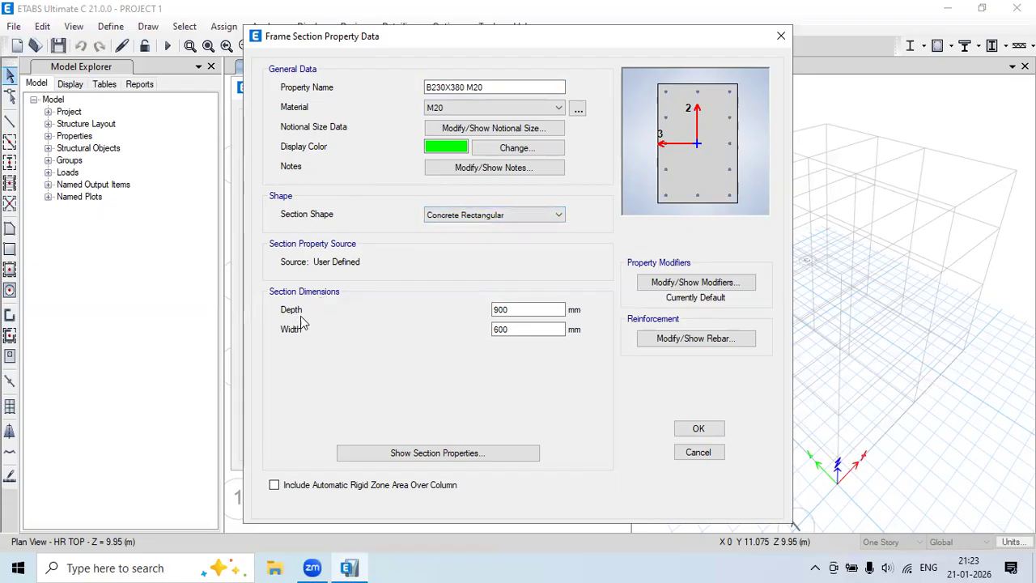
drag(511, 310, 426, 320)
text(380)
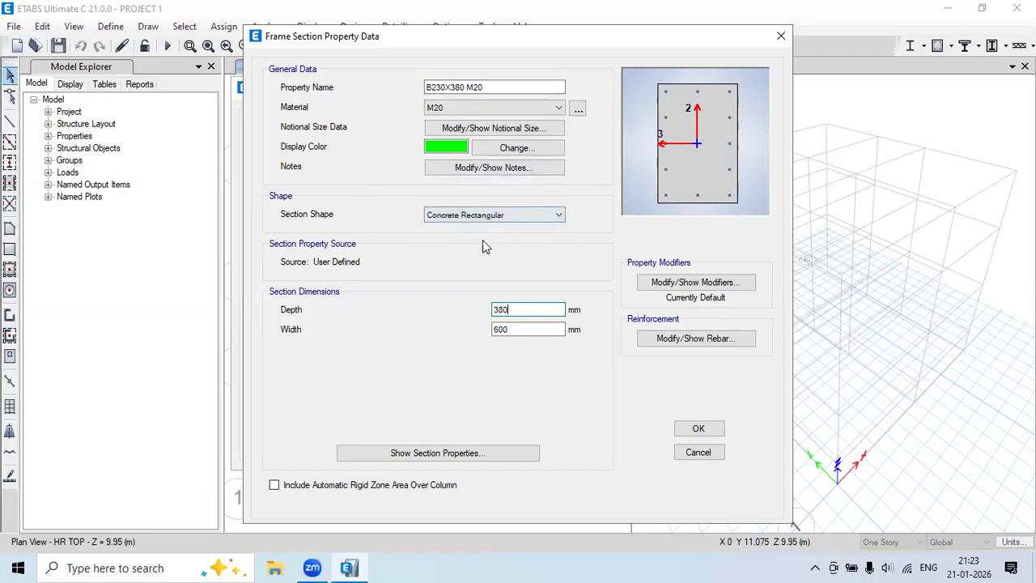
key(Tab)
text(23)
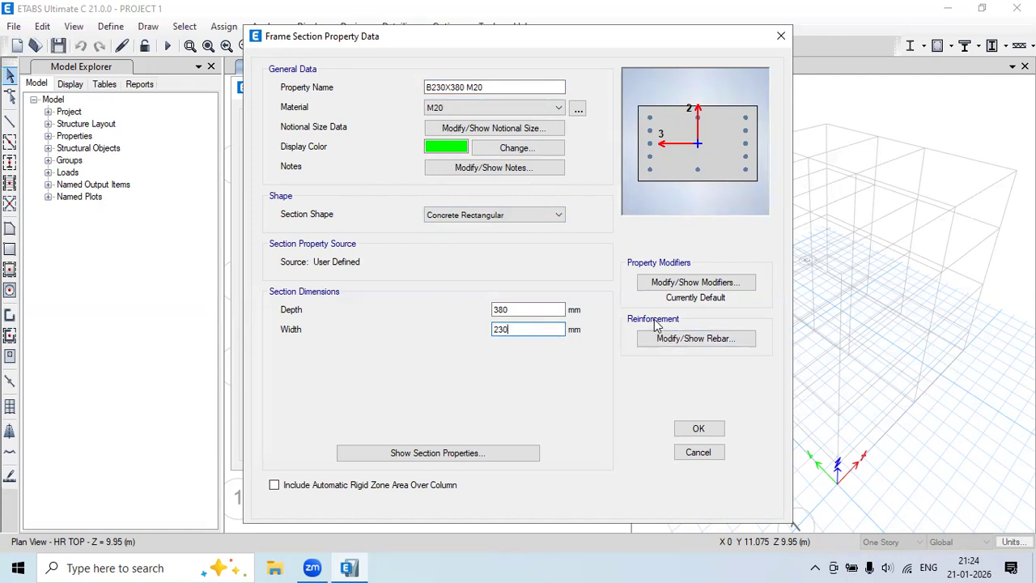
Set the section's rebar to M3 beam-only design with HYSD500 longitudinal bars and ties.
click(696, 338)
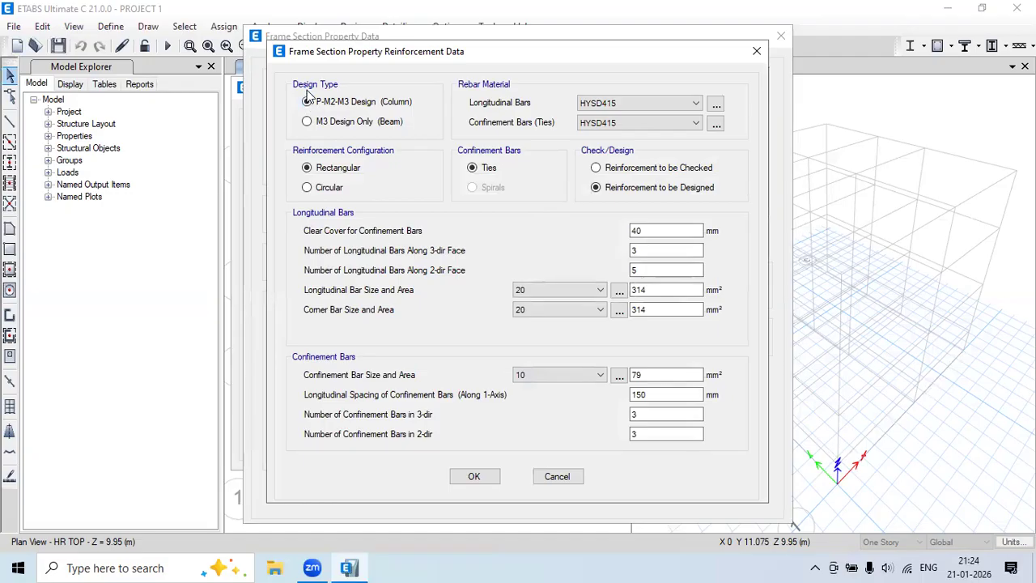
click(350, 124)
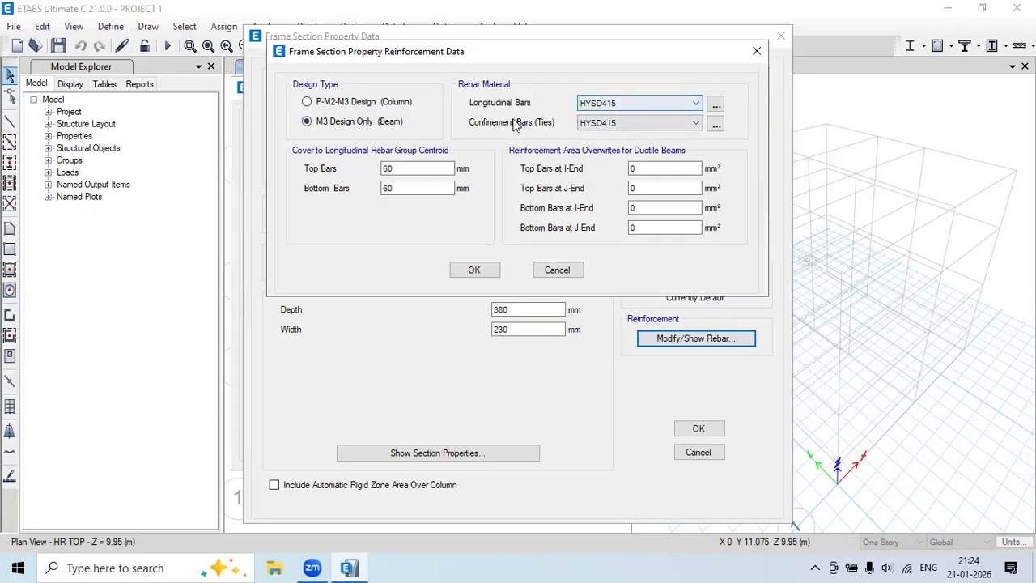
click(600, 105)
click(611, 121)
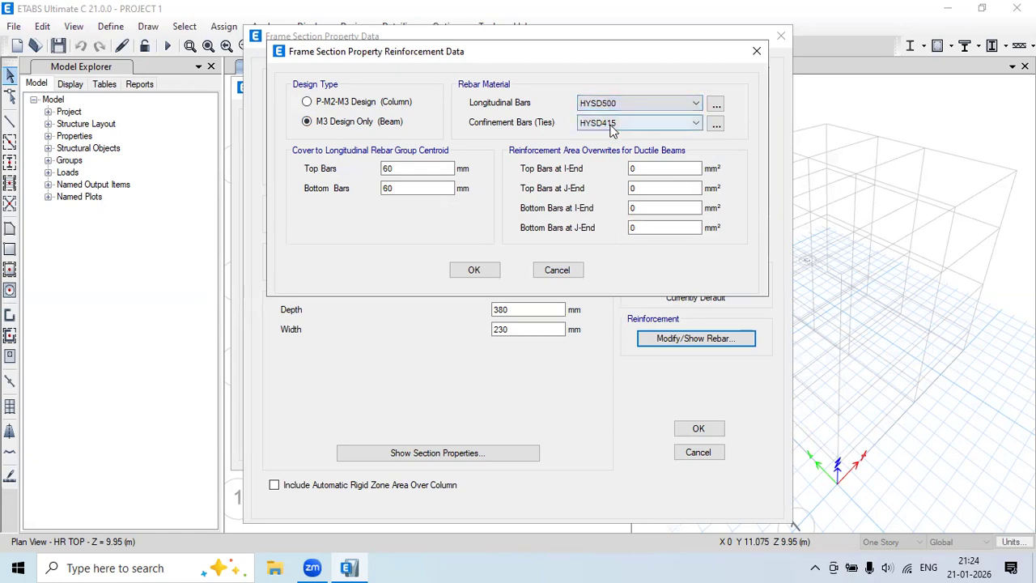
click(613, 124)
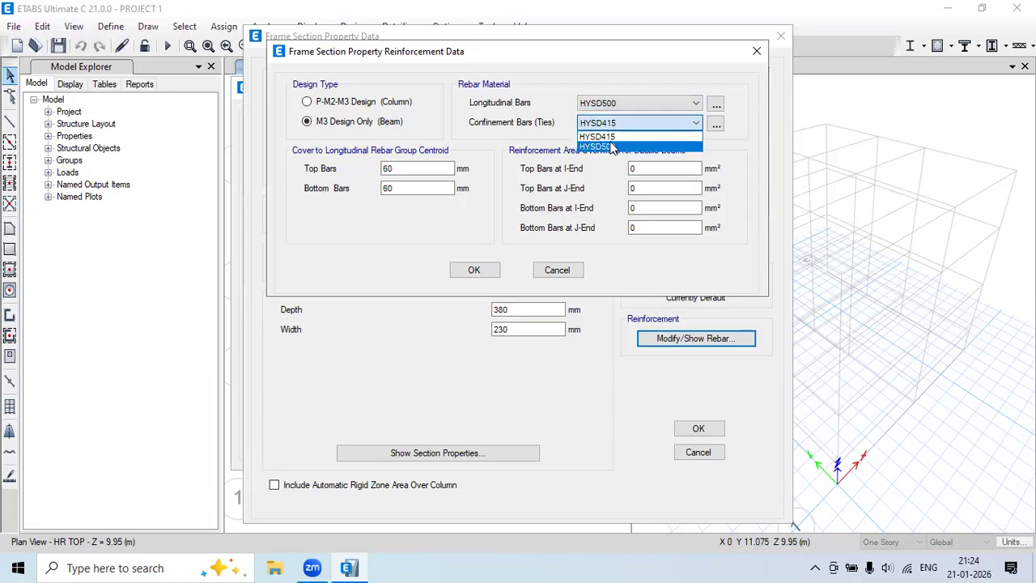
click(613, 147)
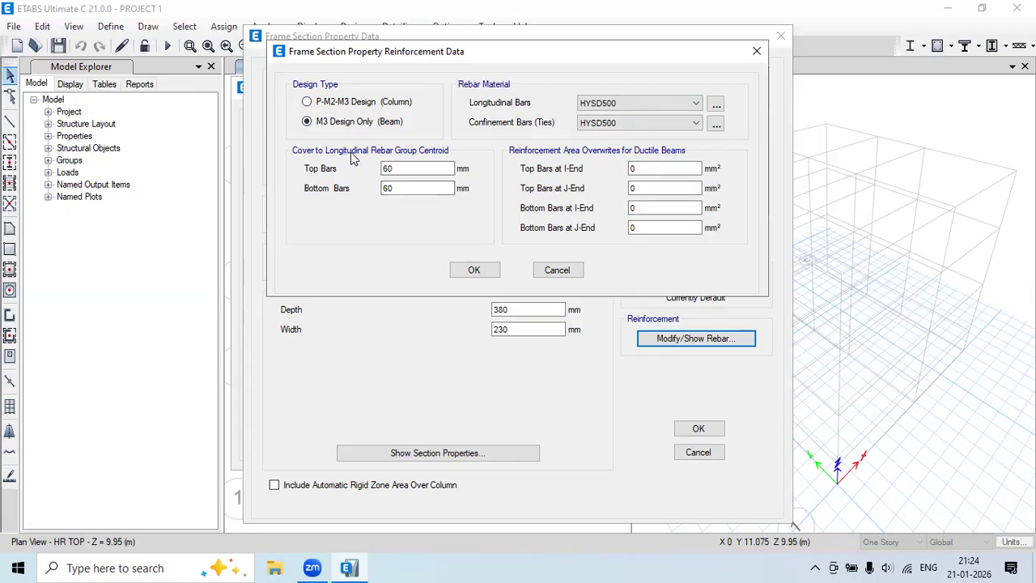
click(367, 37)
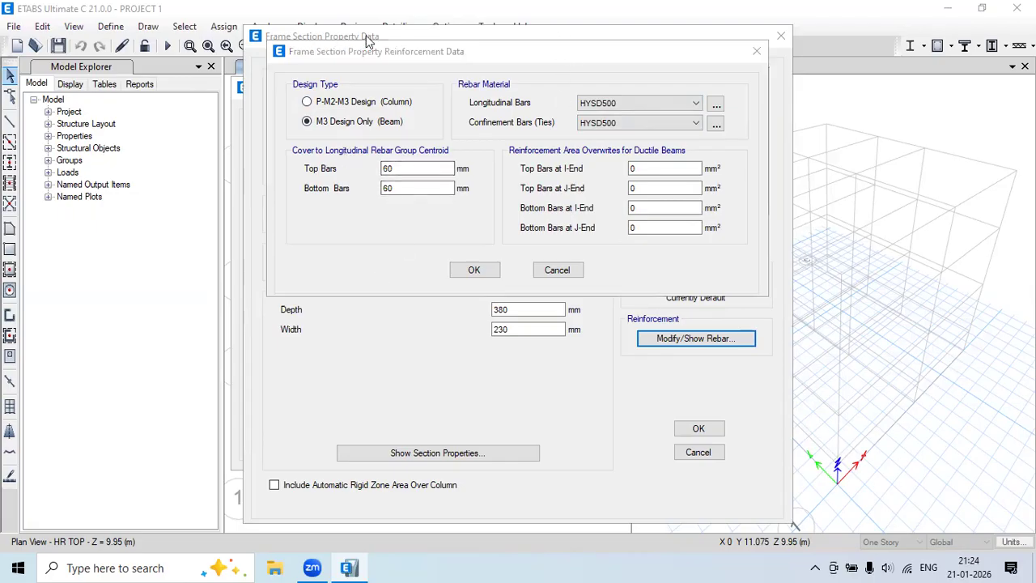
Sketch the beam cross-section outline, stirrup and four corner bars on screen.
drag(65, 247, 58, 413)
mouse_move(64, 246)
mouse_down()
mouse_move(207, 245)
mouse_move(199, 415)
mouse_move(188, 420)
mouse_up()
mouse_move(59, 414)
mouse_down()
mouse_move(61, 429)
mouse_move(168, 429)
mouse_move(201, 416)
mouse_up()
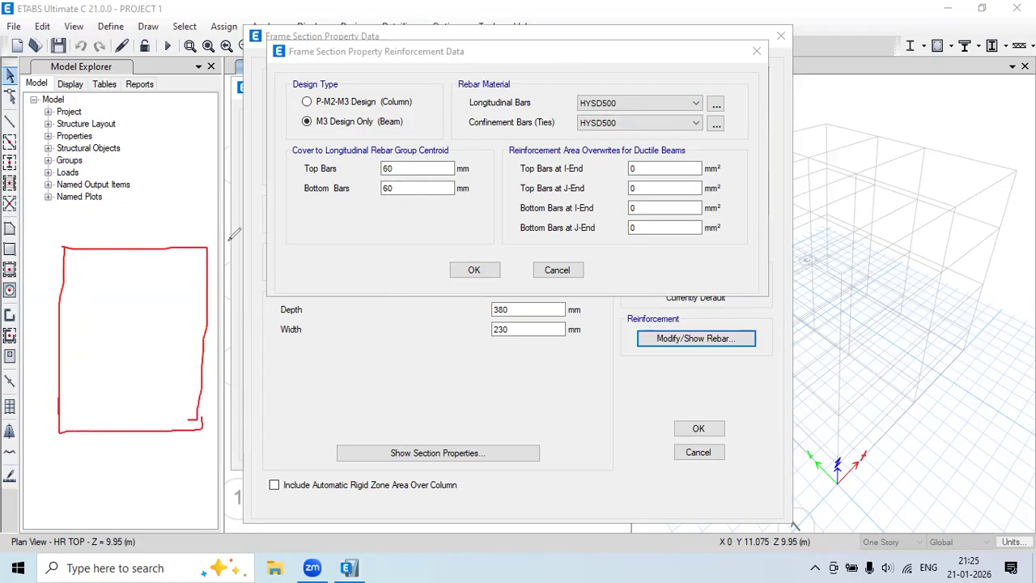
mouse_move(79, 267)
mouse_down()
mouse_move(70, 408)
mouse_move(168, 413)
mouse_up()
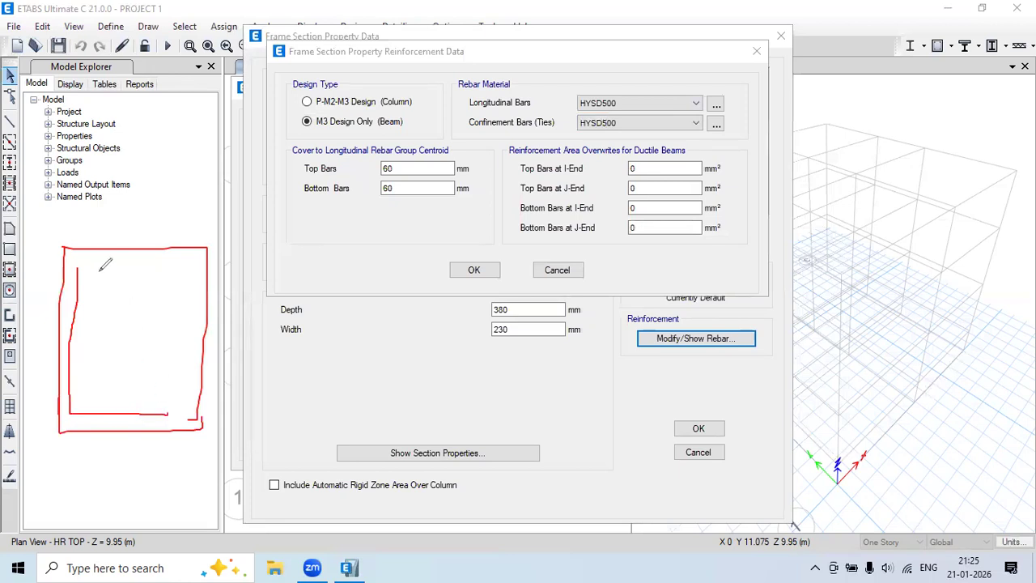
mouse_move(78, 269)
mouse_down()
mouse_move(186, 274)
mouse_move(187, 409)
mouse_move(167, 414)
mouse_up()
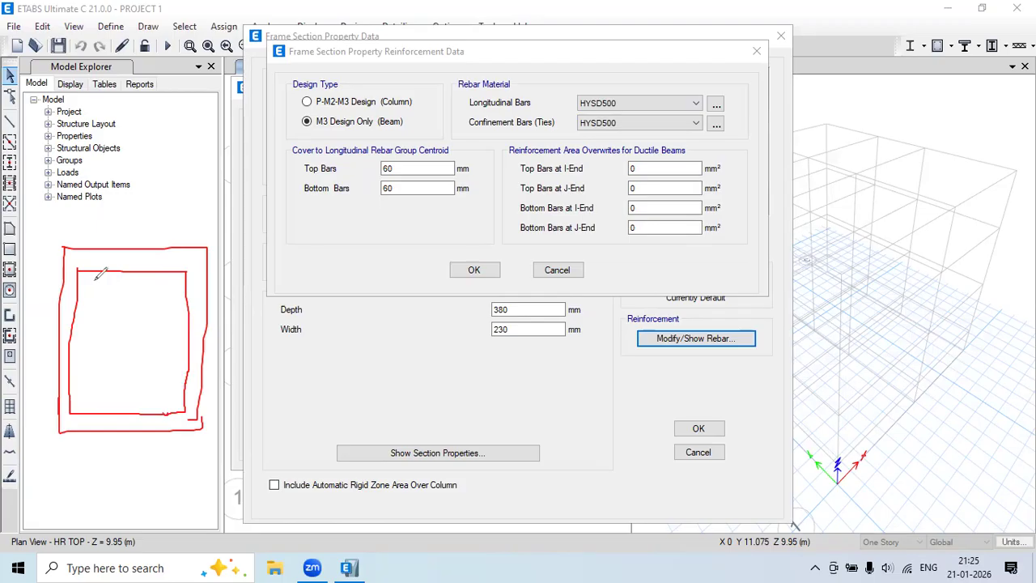
mouse_move(92, 274)
mouse_down()
mouse_move(78, 284)
mouse_move(96, 294)
mouse_move(92, 275)
mouse_up()
mouse_move(176, 274)
mouse_down()
mouse_move(167, 283)
mouse_move(180, 291)
mouse_move(177, 275)
mouse_up()
mouse_move(89, 393)
mouse_down()
mouse_move(77, 403)
mouse_move(98, 398)
mouse_up()
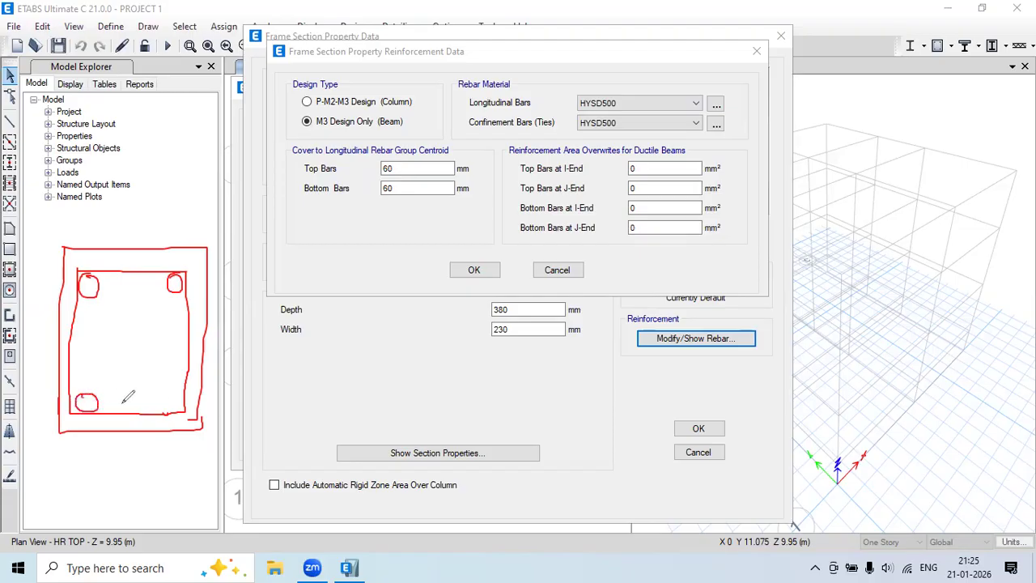
mouse_move(180, 402)
mouse_down()
mouse_move(169, 405)
mouse_move(186, 406)
mouse_move(177, 395)
mouse_up()
Annotate the sketch with the 380 mm depth and the 10 mm stirrup.
mouse_move(227, 241)
mouse_down()
mouse_move(228, 429)
mouse_move(214, 429)
mouse_up()
mouse_move(262, 342)
mouse_down()
mouse_move(274, 356)
mouse_move(269, 380)
mouse_up()
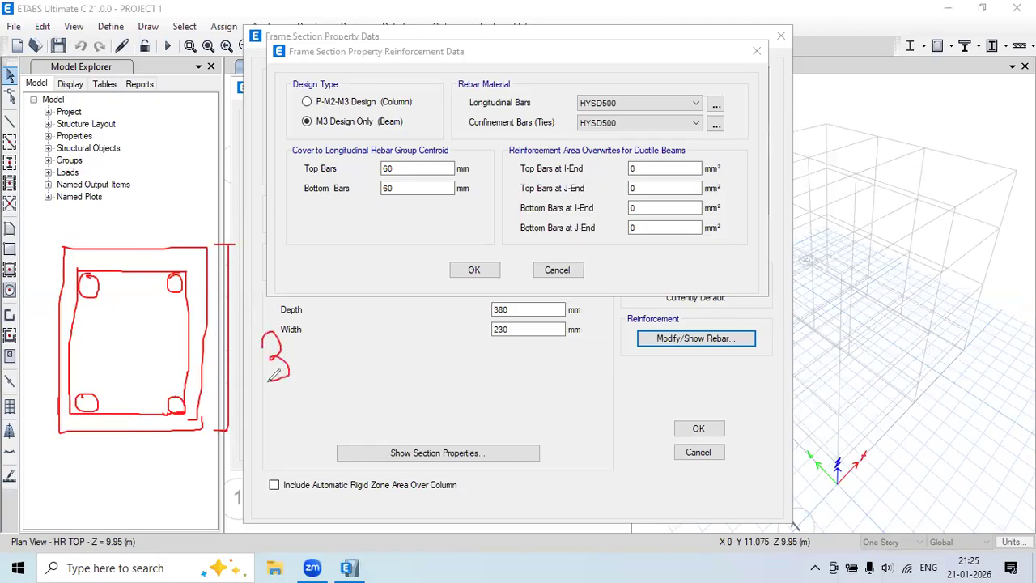
mouse_move(309, 339)
mouse_down()
mouse_move(324, 346)
mouse_move(361, 324)
mouse_move(377, 345)
mouse_move(438, 345)
mouse_up()
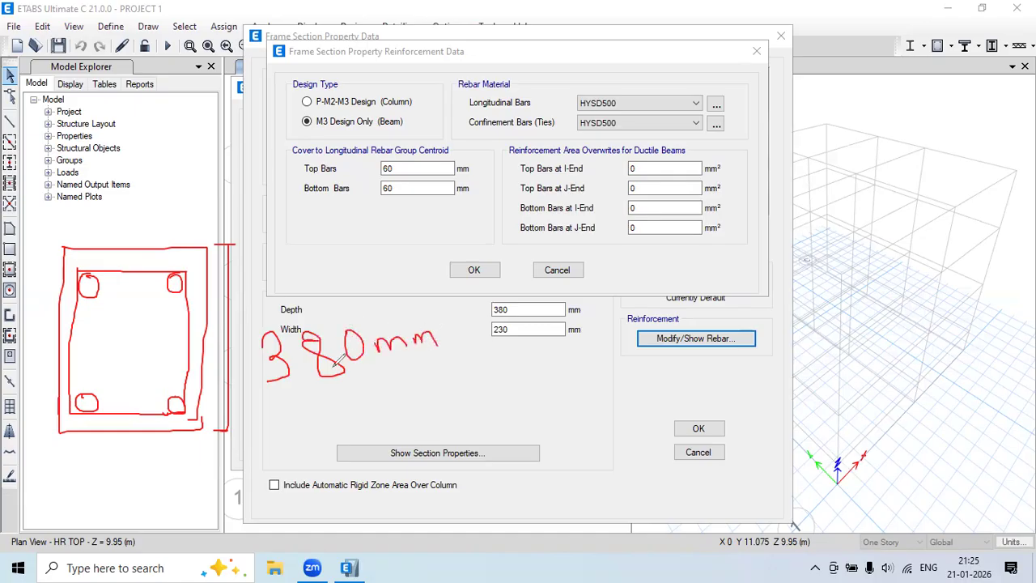
drag(145, 414, 111, 482)
drag(149, 411, 142, 433)
mouse_move(111, 491)
mouse_down()
mouse_move(113, 509)
mouse_move(137, 483)
mouse_move(191, 468)
mouse_up()
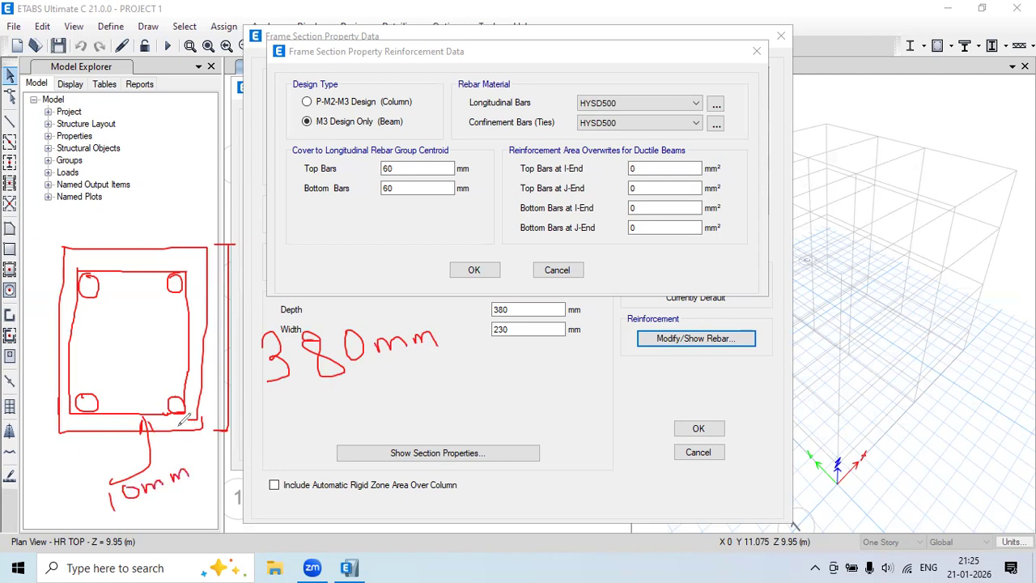
mouse_move(178, 400)
mouse_down()
mouse_move(111, 352)
mouse_move(120, 375)
mouse_move(194, 332)
mouse_move(198, 349)
mouse_up()
mouse_move(88, 495)
mouse_down()
mouse_move(73, 501)
mouse_move(90, 500)
mouse_move(82, 514)
mouse_up()
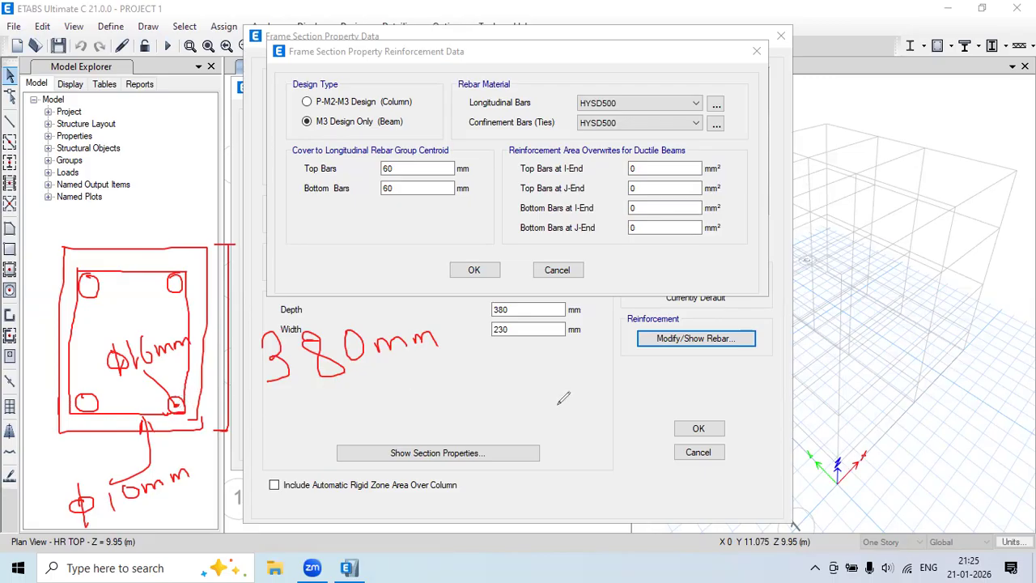
Write the cover calculation: 10 mm stirrup plus 25 mm, totalling 43 mm.
mouse_move(468, 387)
mouse_down()
mouse_move(453, 416)
mouse_move(466, 388)
mouse_move(484, 412)
mouse_move(510, 412)
mouse_move(540, 391)
mouse_move(576, 391)
mouse_move(565, 412)
mouse_up()
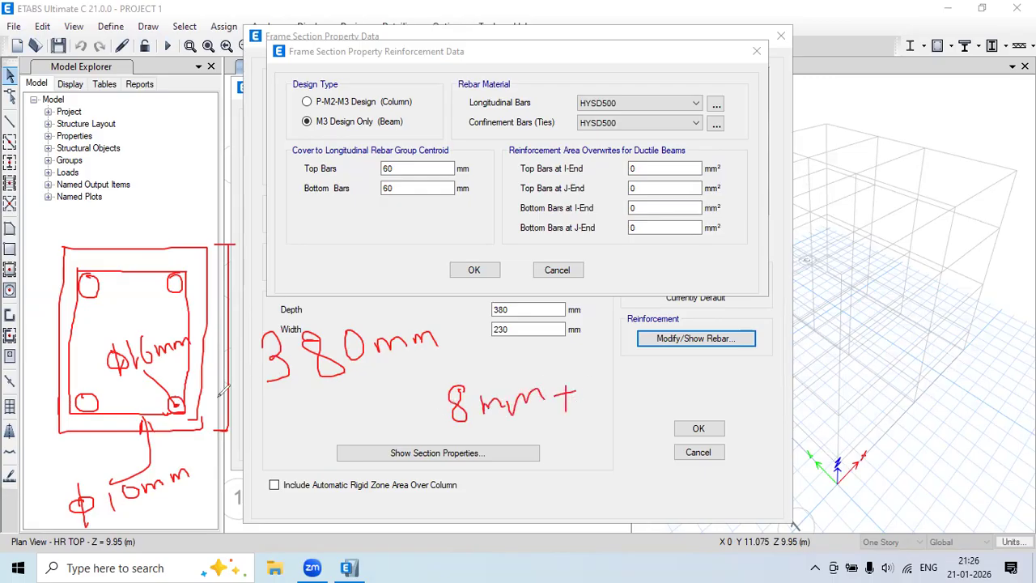
mouse_move(178, 401)
mouse_down()
mouse_move(197, 396)
mouse_move(183, 419)
mouse_up()
mouse_move(611, 377)
mouse_down()
mouse_move(632, 394)
mouse_move(644, 388)
mouse_up()
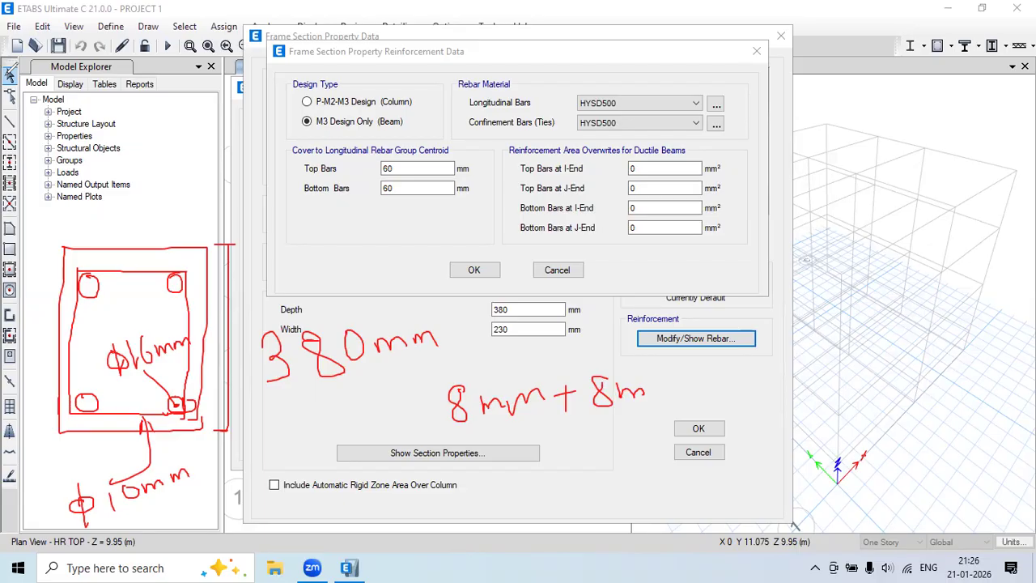
key(ctrl+z)
key(ctrl+z)
mouse_move(589, 386)
mouse_down()
mouse_move(588, 404)
mouse_move(630, 386)
mouse_move(662, 397)
mouse_move(702, 389)
mouse_move(706, 398)
mouse_up()
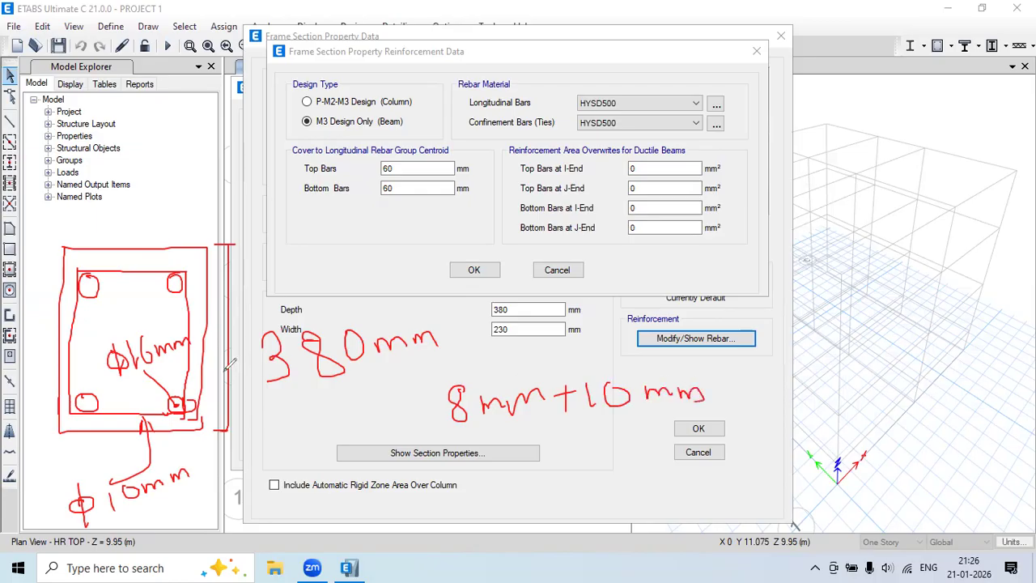
mouse_move(195, 387)
mouse_down()
mouse_move(193, 419)
mouse_move(171, 406)
mouse_up()
mouse_move(718, 397)
mouse_down()
mouse_move(754, 397)
mouse_move(734, 410)
mouse_up()
mouse_move(161, 413)
mouse_down()
mouse_move(159, 436)
mouse_move(154, 424)
mouse_up()
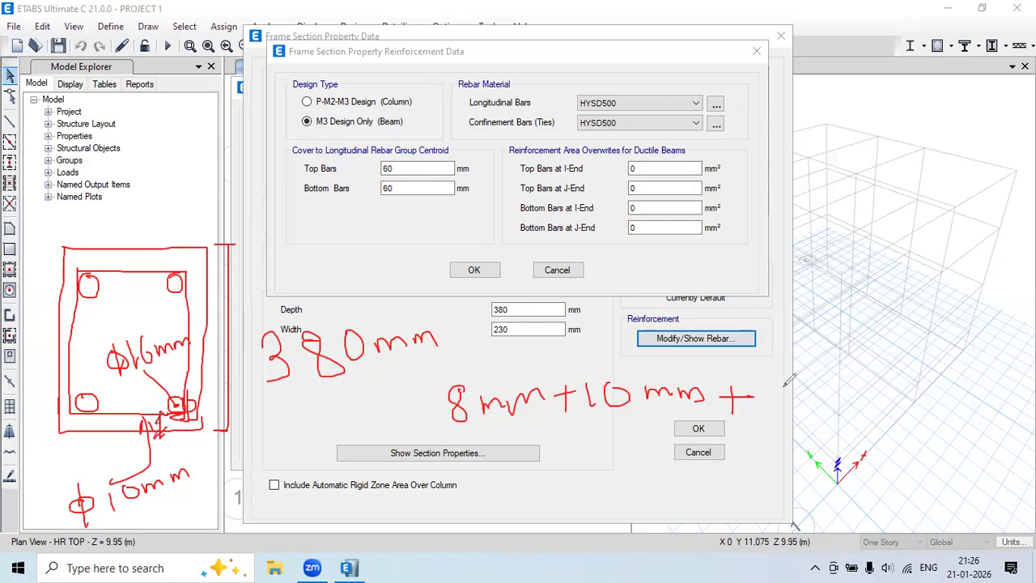
mouse_move(777, 382)
mouse_down()
mouse_move(819, 409)
mouse_move(831, 371)
mouse_up()
mouse_move(860, 405)
mouse_down()
mouse_move(863, 381)
mouse_move(886, 381)
mouse_move(900, 400)
mouse_move(924, 375)
mouse_move(938, 385)
mouse_up()
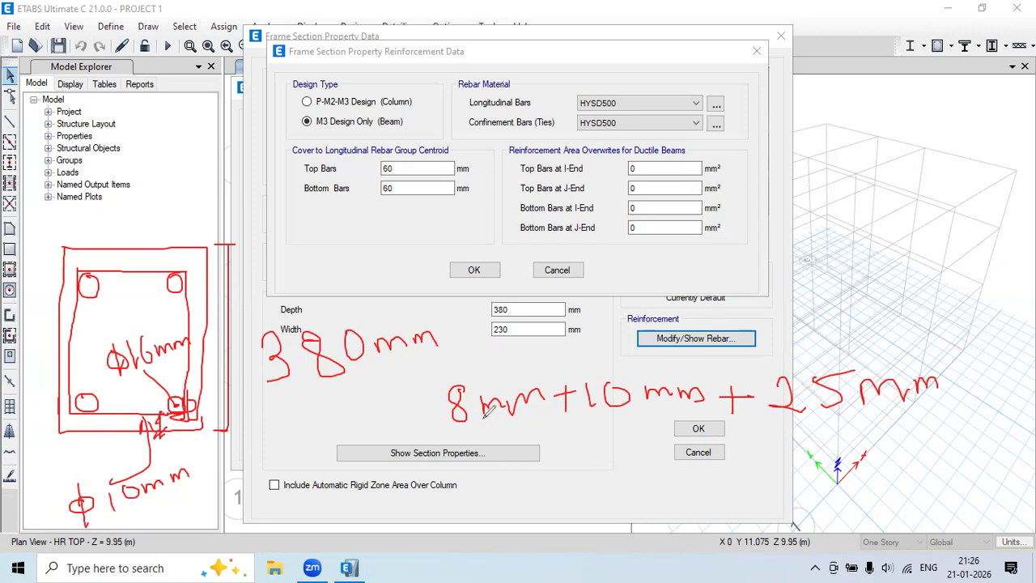
mouse_move(594, 437)
mouse_down()
mouse_move(590, 467)
mouse_move(629, 465)
mouse_up()
mouse_move(617, 443)
mouse_down()
mouse_move(619, 479)
mouse_move(641, 455)
mouse_move(638, 479)
mouse_move(761, 458)
mouse_up()
mouse_move(588, 496)
mouse_down()
mouse_move(710, 491)
mouse_move(604, 501)
mouse_up()
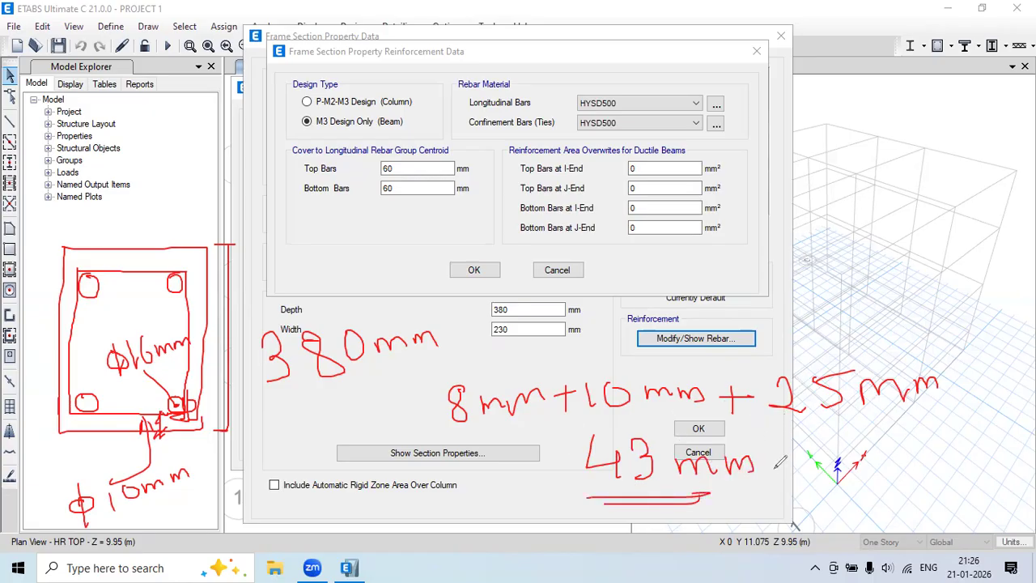
Note rounded cover options of 40 mm and 45 mm beside the total.
drag(810, 433, 837, 461)
mouse_move(834, 443)
mouse_down()
mouse_move(828, 486)
mouse_move(900, 441)
mouse_move(971, 441)
mouse_up()
mouse_move(847, 486)
mouse_down()
mouse_move(843, 503)
mouse_move(866, 508)
mouse_up()
drag(870, 493, 874, 519)
mouse_move(896, 481)
mouse_down()
mouse_move(891, 510)
mouse_move(996, 468)
mouse_up()
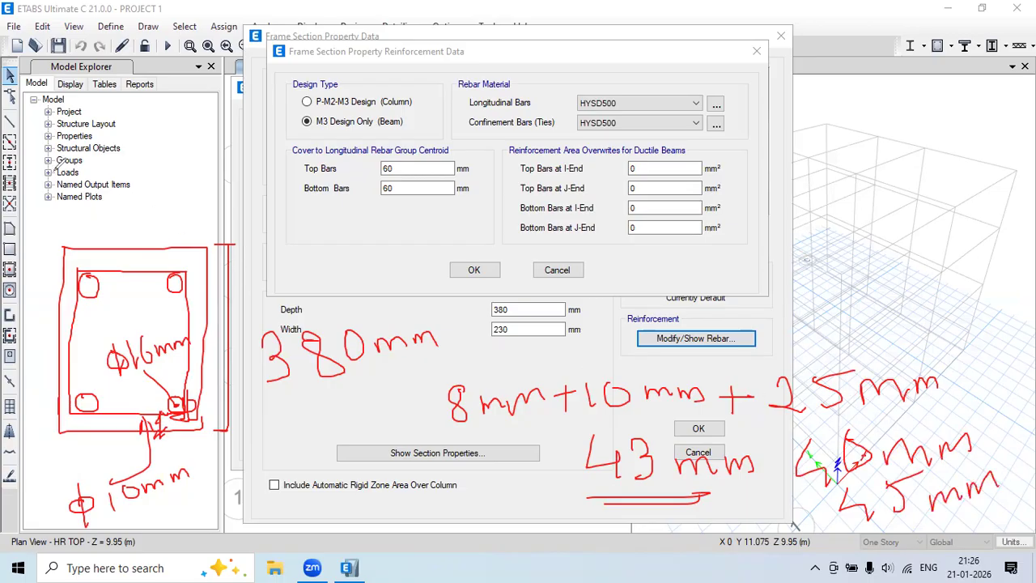
Clear the sketch and enter the new top-bar cover in the reinforcement dialog.
key(Escape)
drag(402, 168, 360, 182)
text(45)
drag(403, 186, 335, 199)
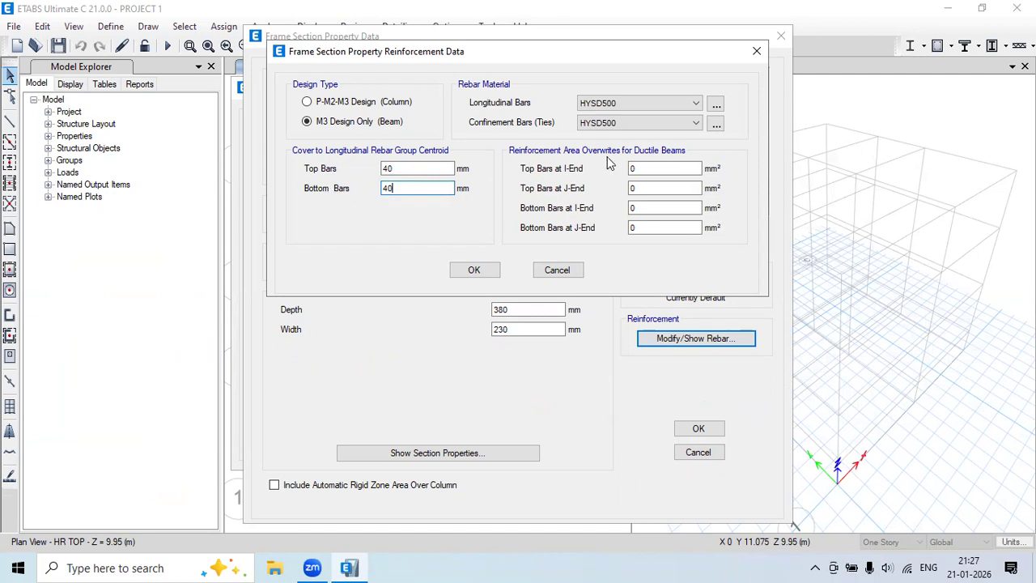
Accept the 40 mm covers and save B230X380 M20 to the frame properties list.
click(474, 270)
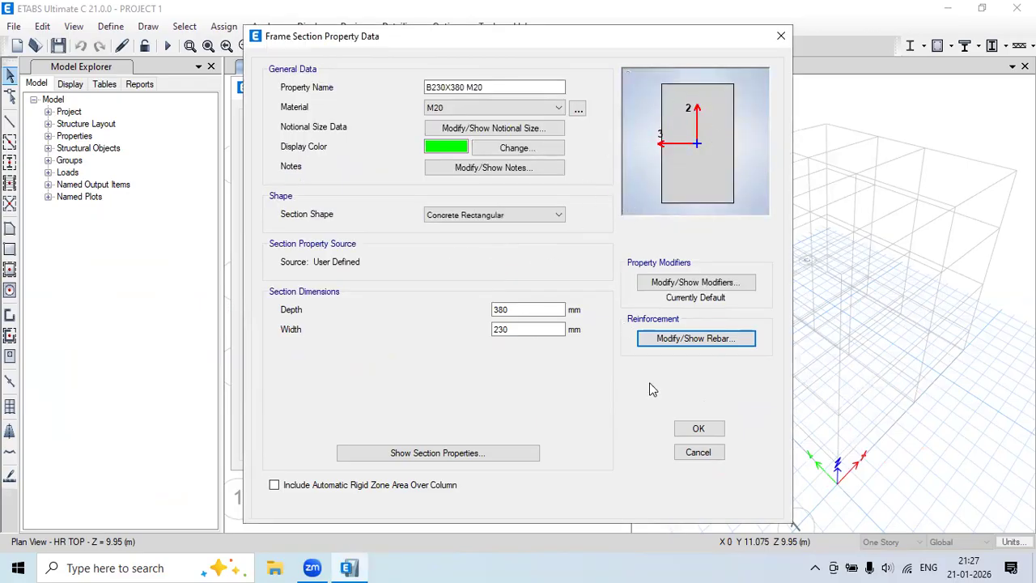
click(701, 432)
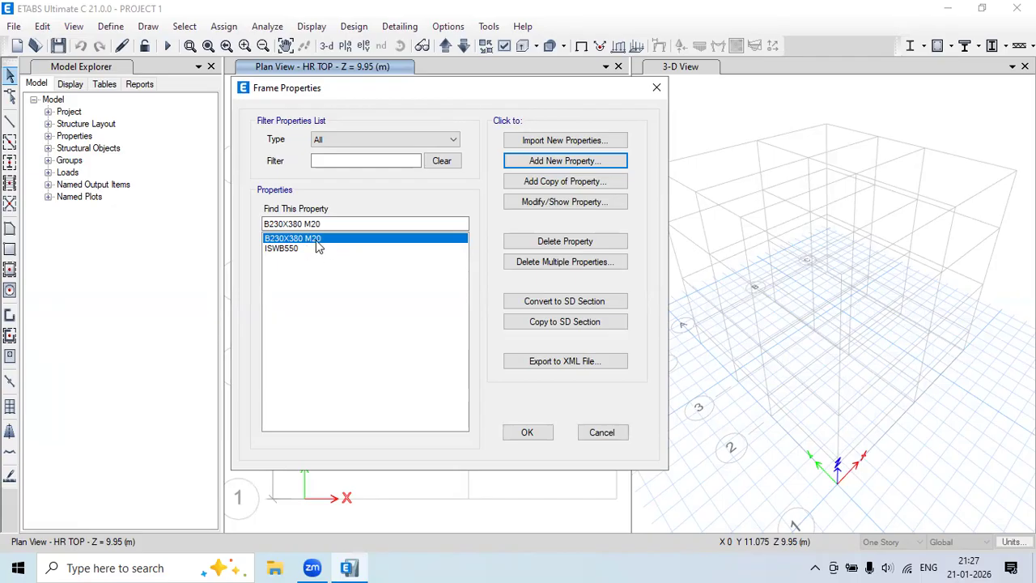
Delete the ISWB550 section from the frame properties list.
click(279, 253)
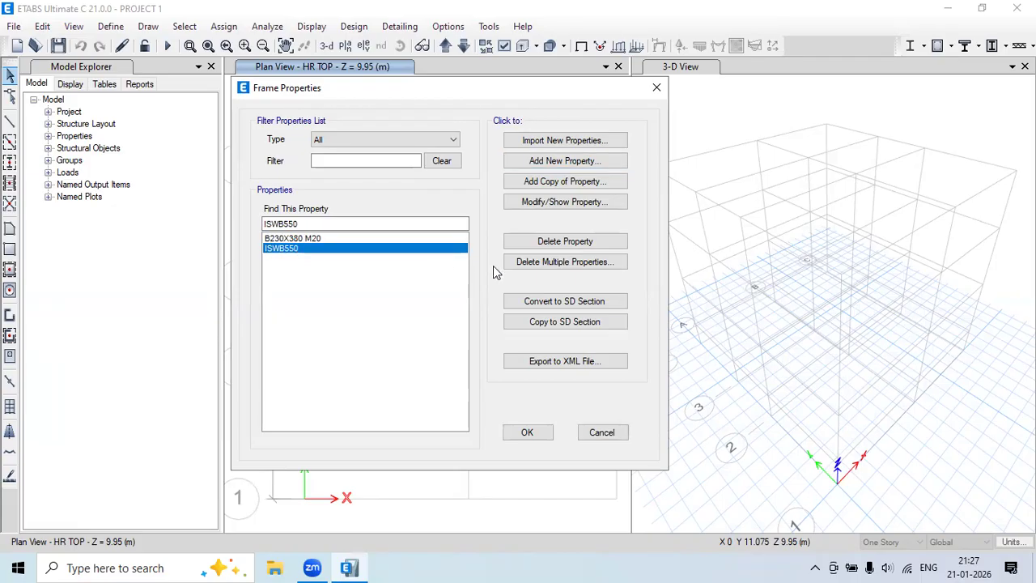
click(566, 241)
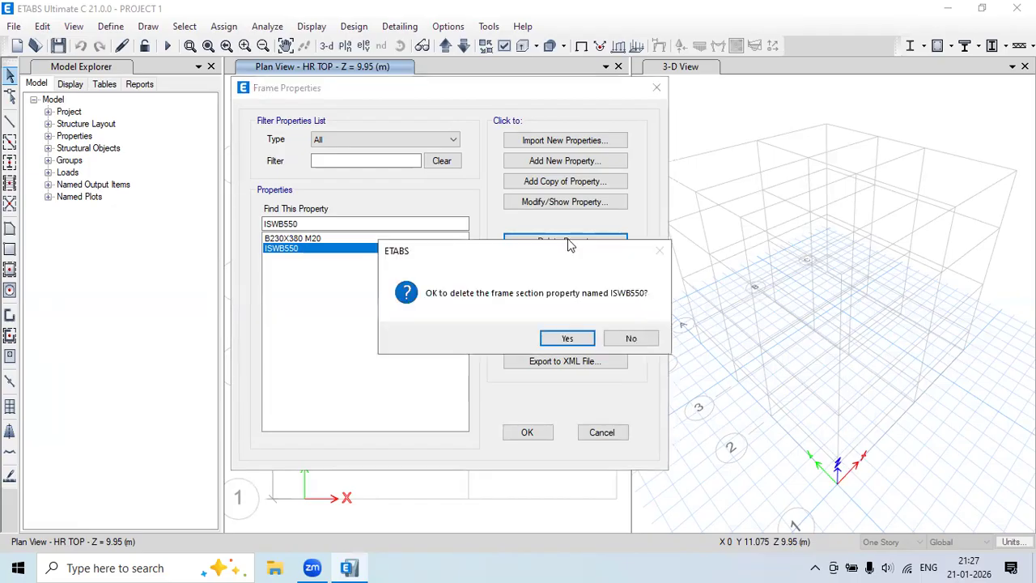
click(568, 338)
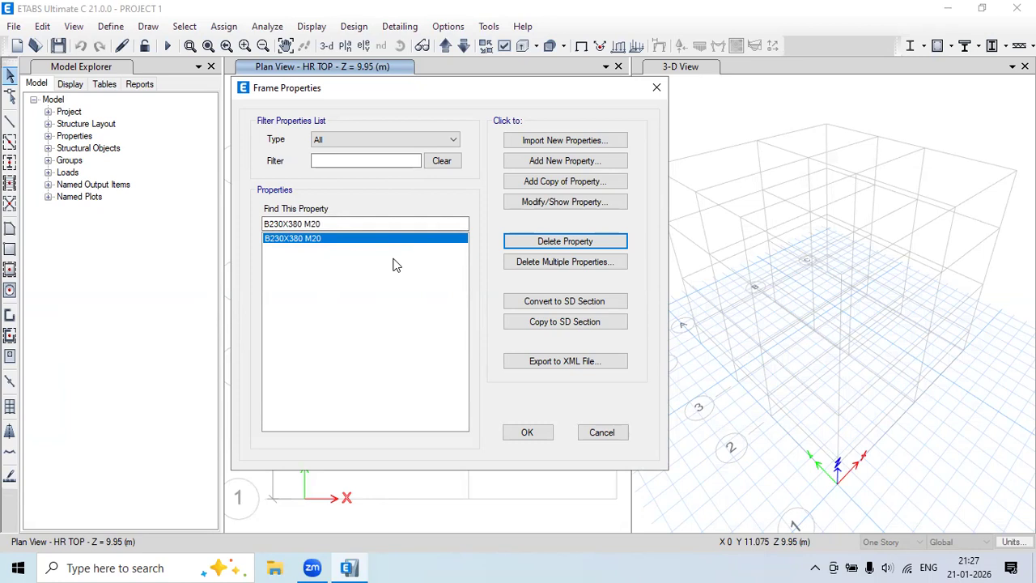
Create concrete rectangular section B230X450 M20 in M20 with depth 230 and width 450.
click(556, 161)
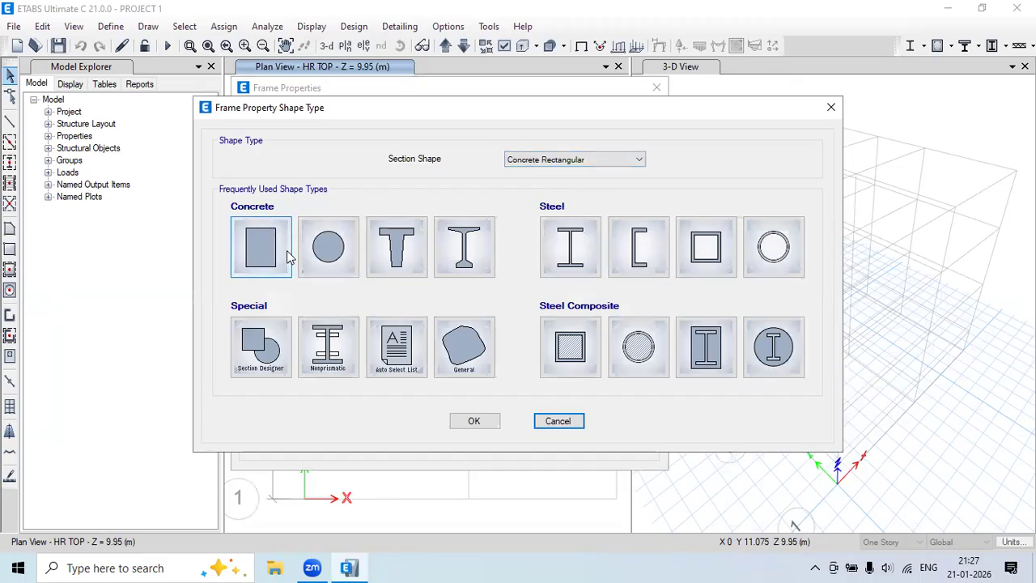
click(259, 246)
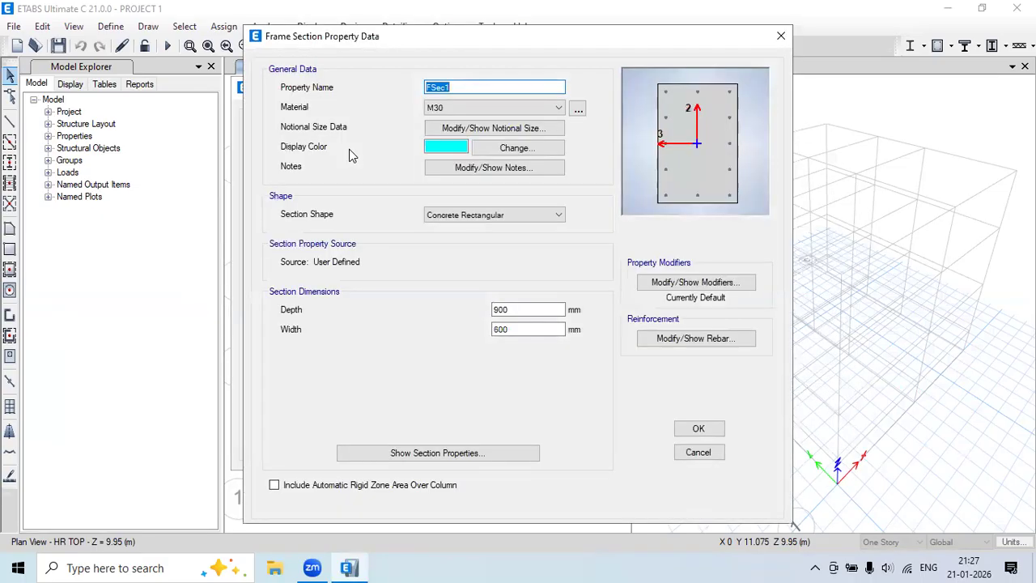
text(B)
text(230X450 M20)
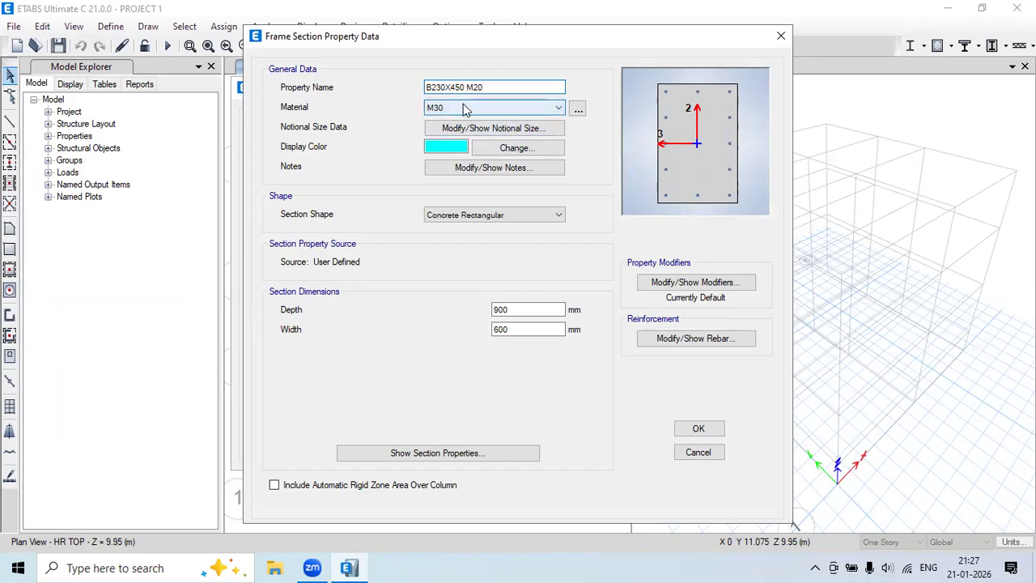
click(463, 108)
click(458, 162)
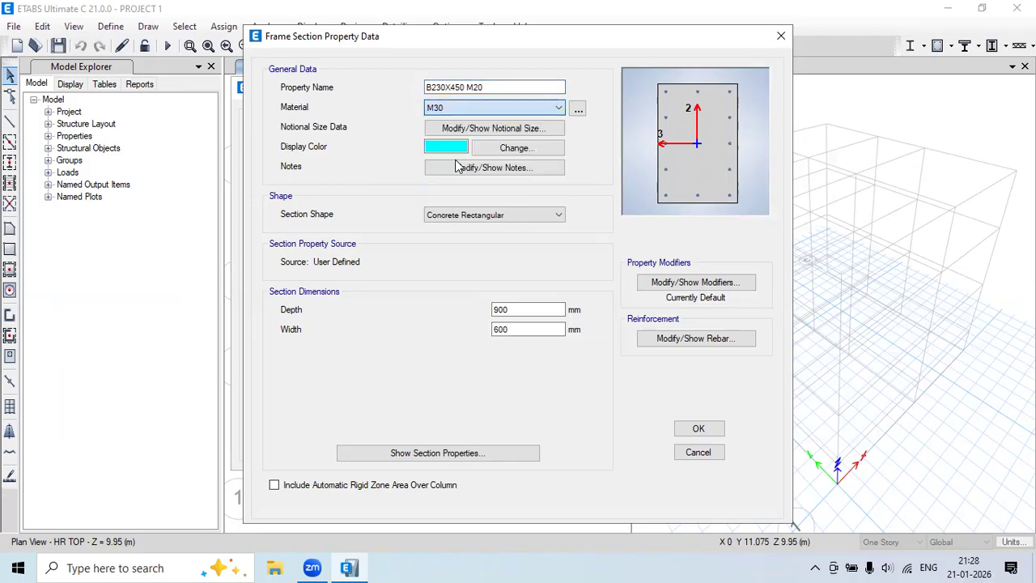
double_click(530, 310)
text(230)
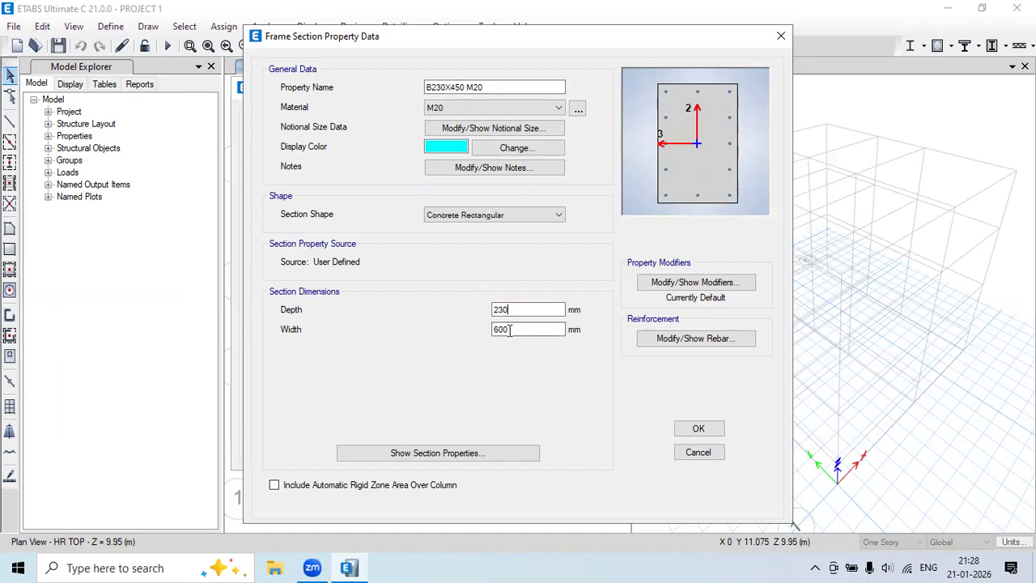
key(Tab)
text(450)
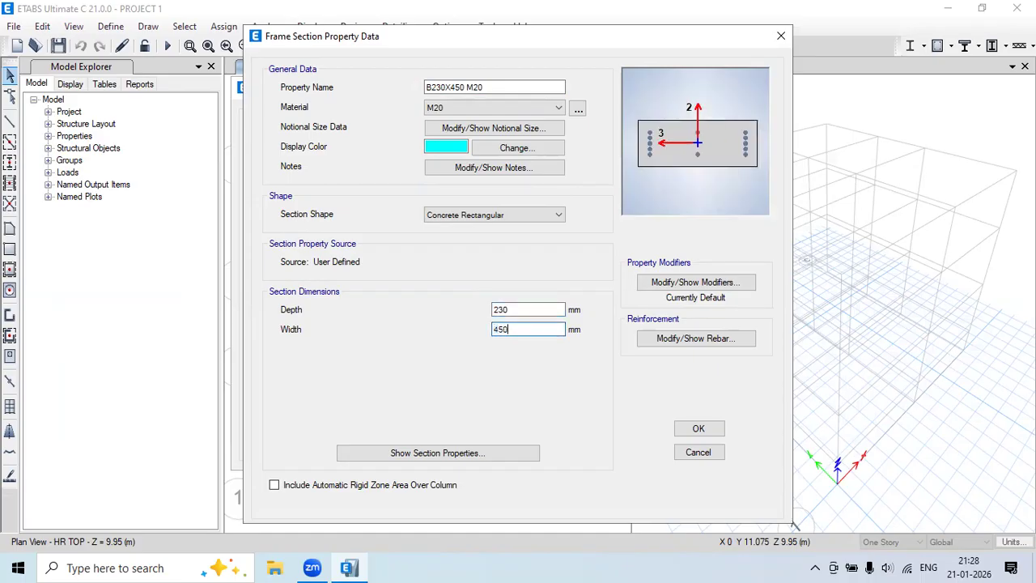
Give it M3 beam rebar with HYSD500 bars and ties, 40 mm covers, and save it.
click(701, 340)
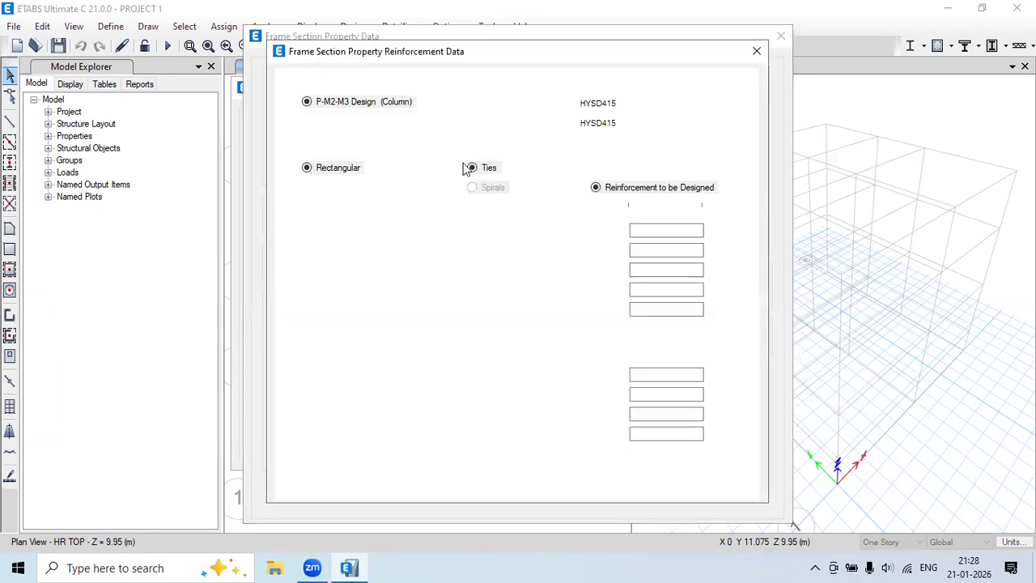
click(356, 123)
click(598, 103)
click(602, 127)
click(639, 123)
click(603, 142)
double_click(417, 168)
text(40)
double_click(389, 188)
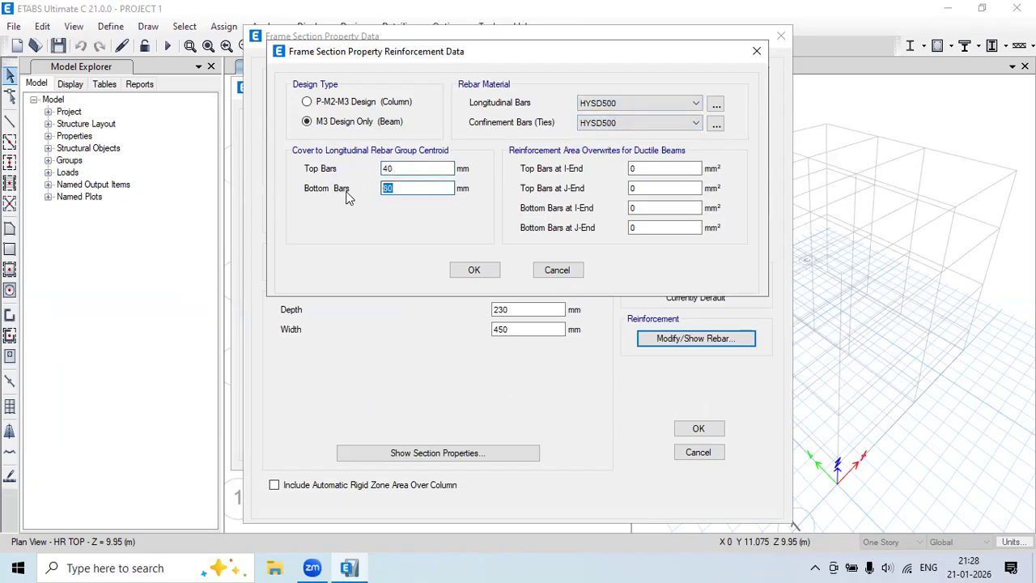
text(450)
click(474, 271)
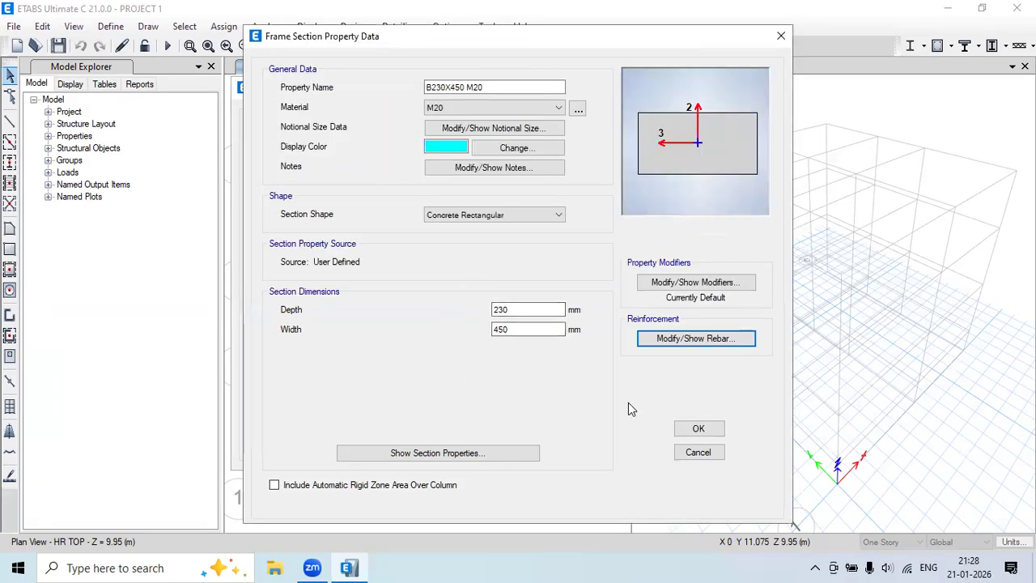
click(700, 431)
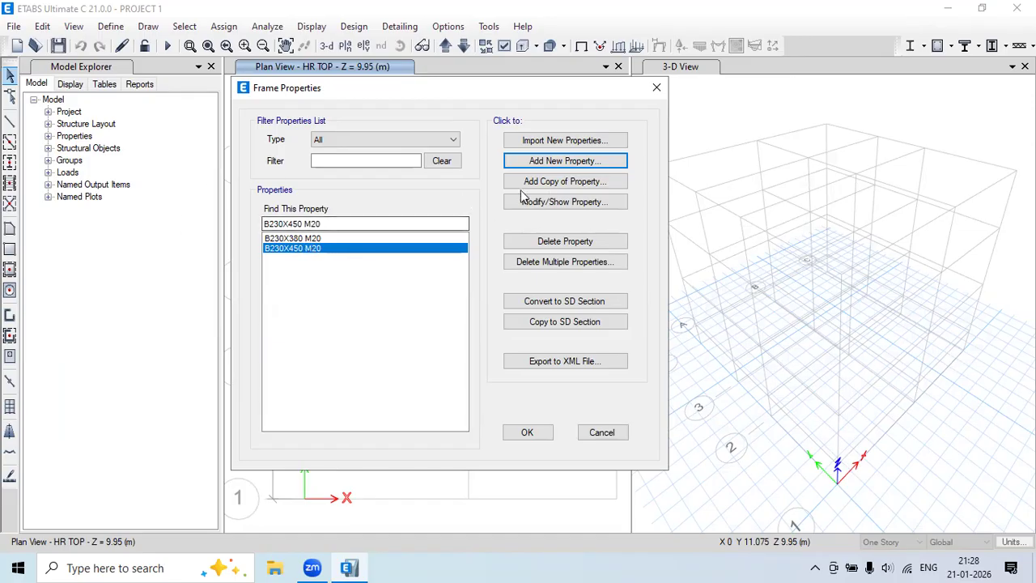
Copy the 450 mm beam as B230X525 M20 with width 525, keeping its rebar, and save.
click(583, 183)
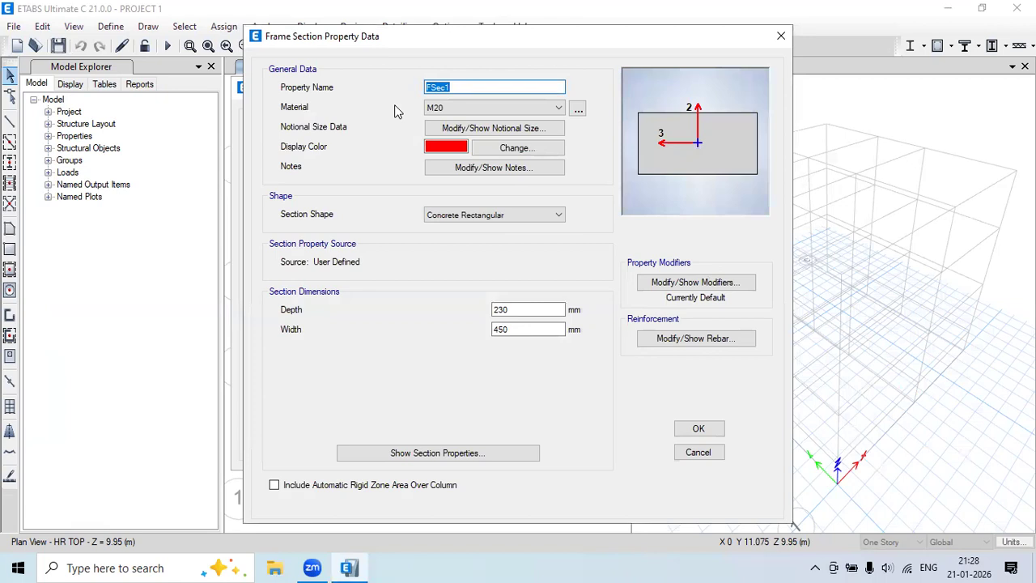
text(B230X525 M20)
drag(523, 330, 444, 341)
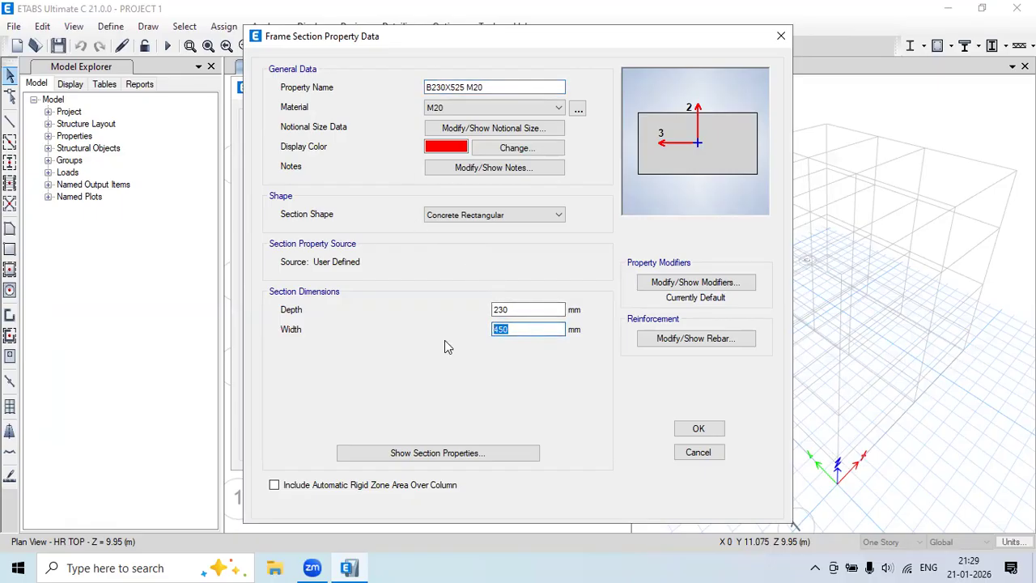
text(525)
click(686, 339)
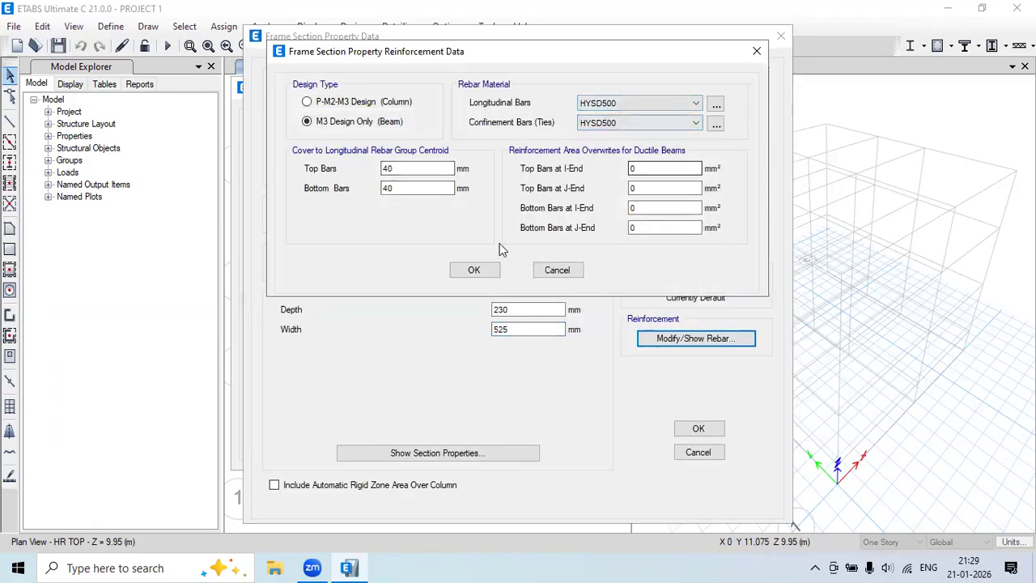
click(474, 270)
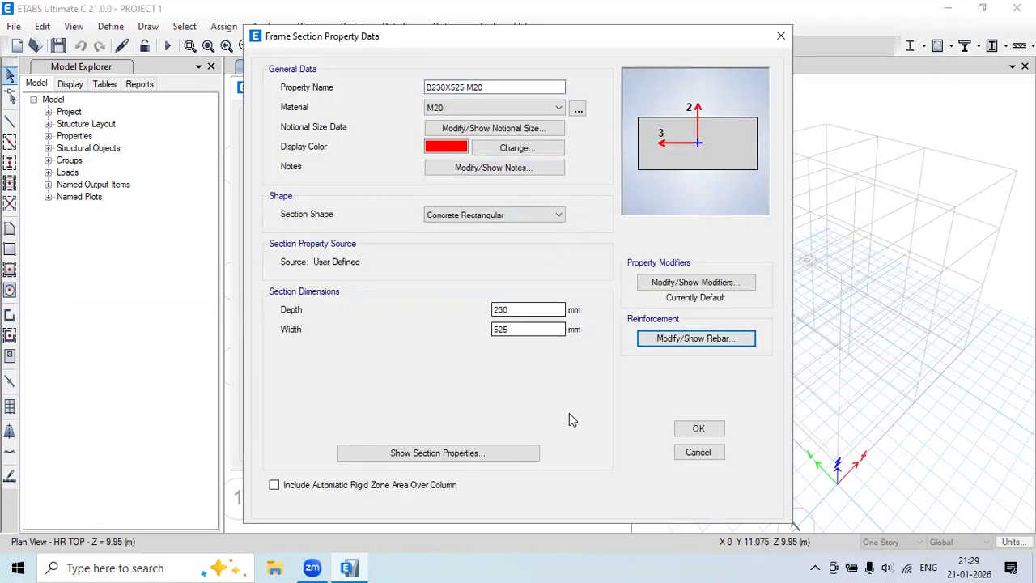
click(693, 429)
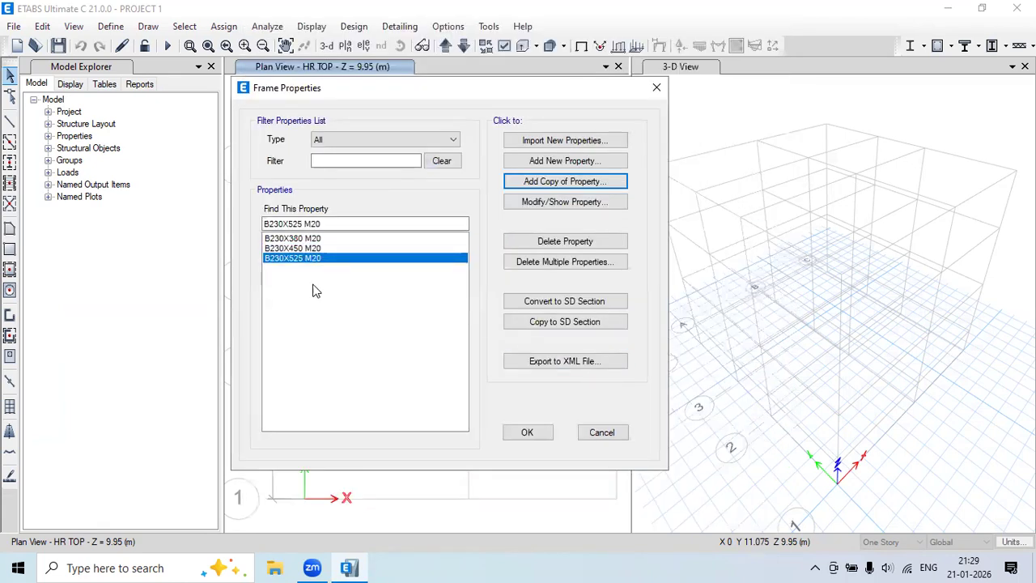
Copy the 525 mm beam as B230X600 M20 with width 600, keeping its rebar, and save.
click(534, 181)
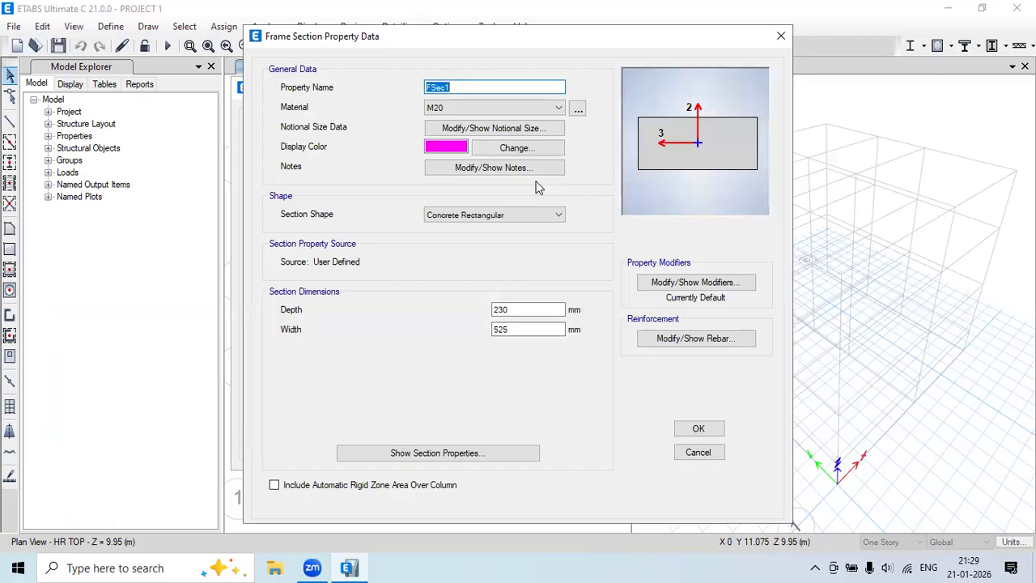
text(B230X600)
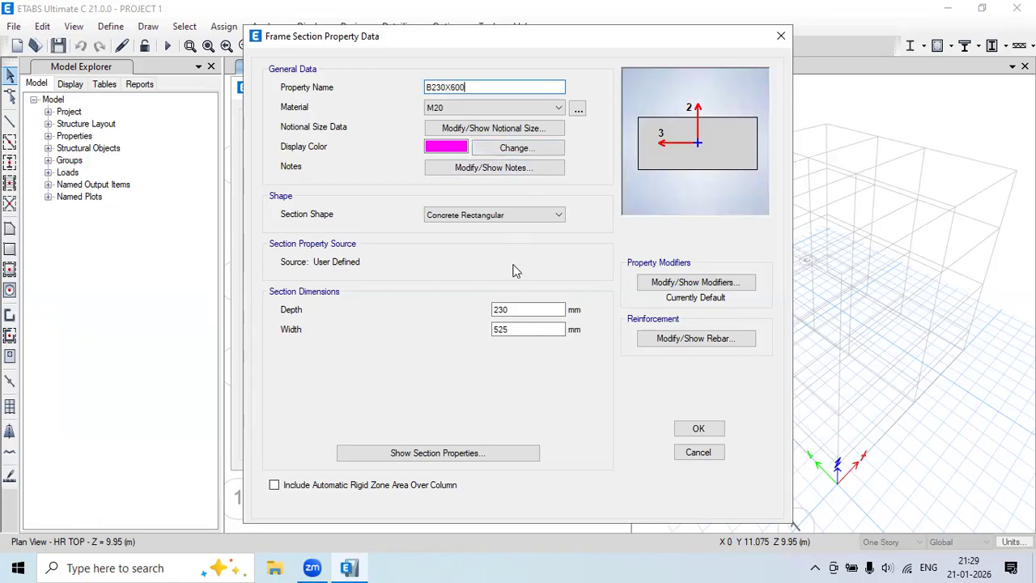
drag(521, 327, 458, 329)
text(600)
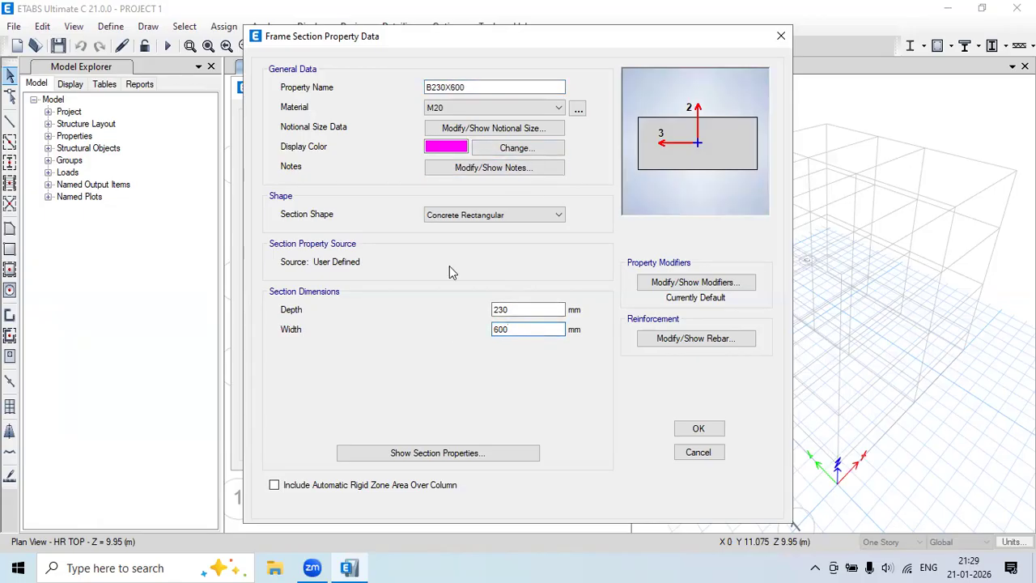
click(488, 86)
text(M20)
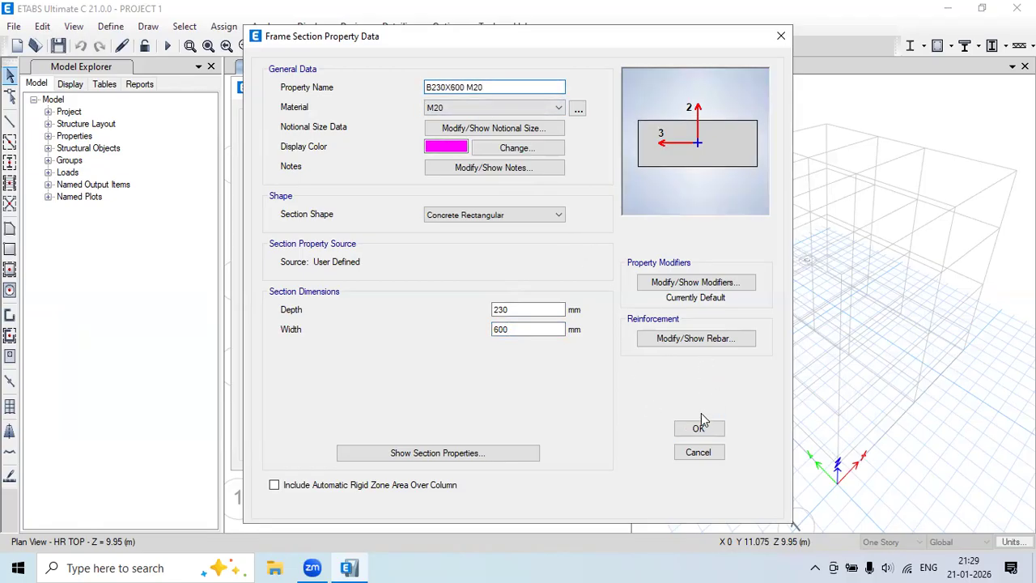
click(712, 340)
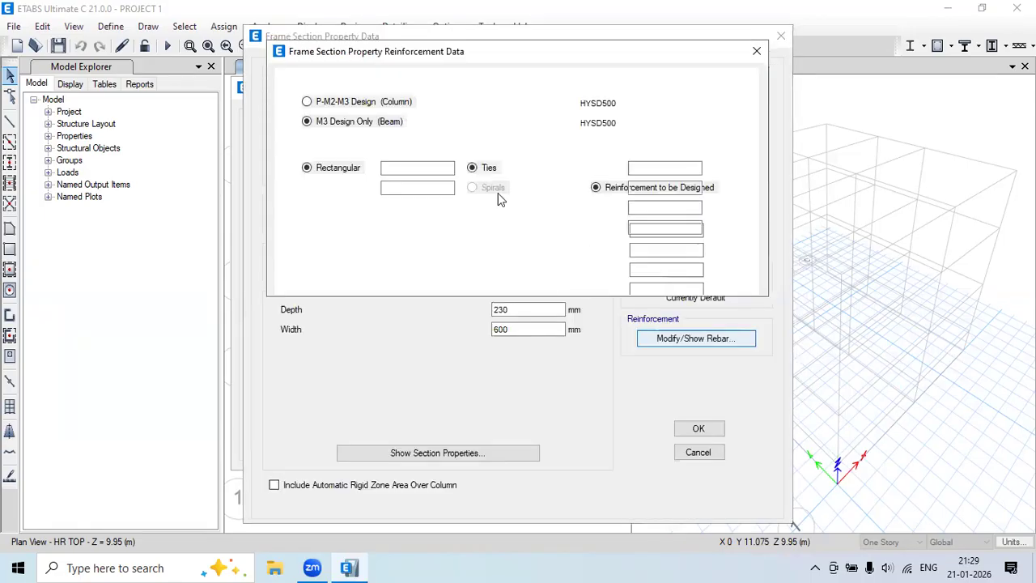
click(473, 269)
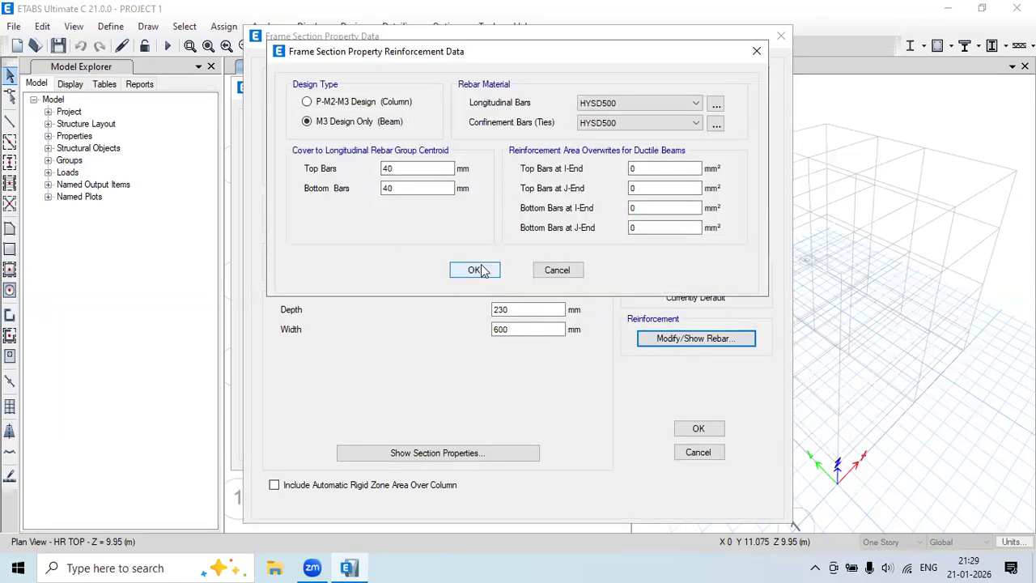
click(696, 428)
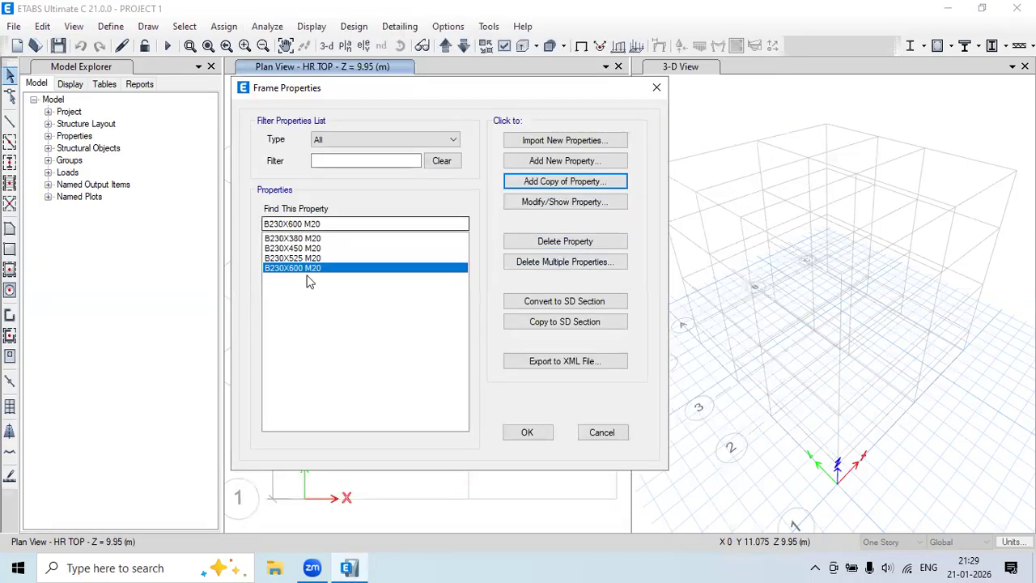
Add a concrete rectangular section named C230X380 M20 using M20 material.
click(328, 300)
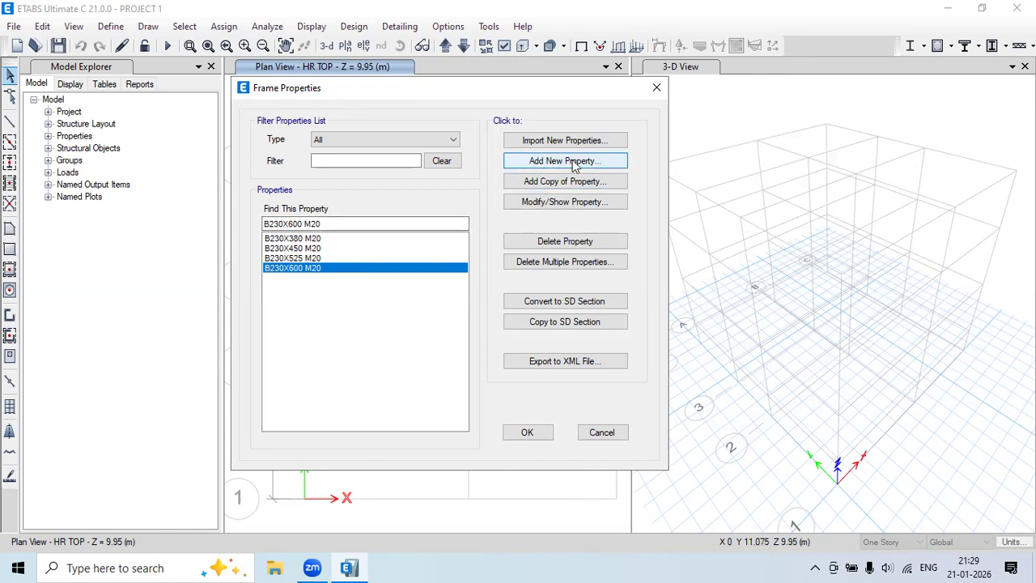
click(595, 162)
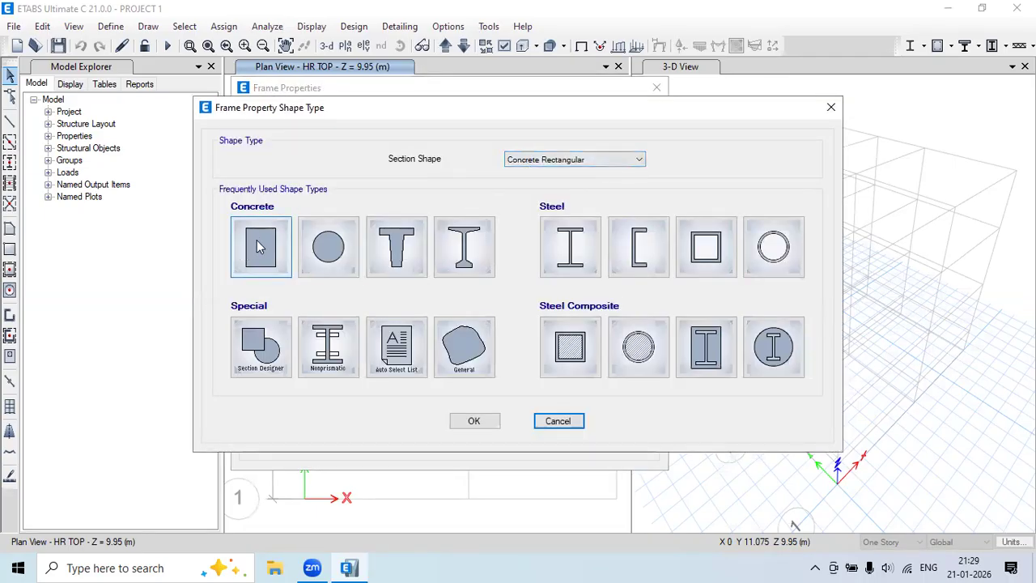
click(260, 247)
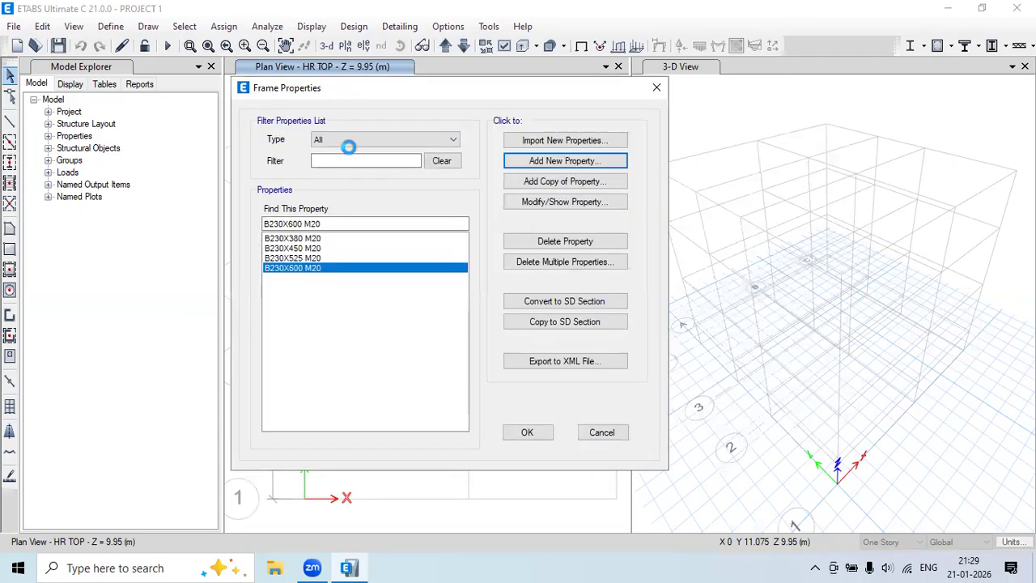
text(C230)
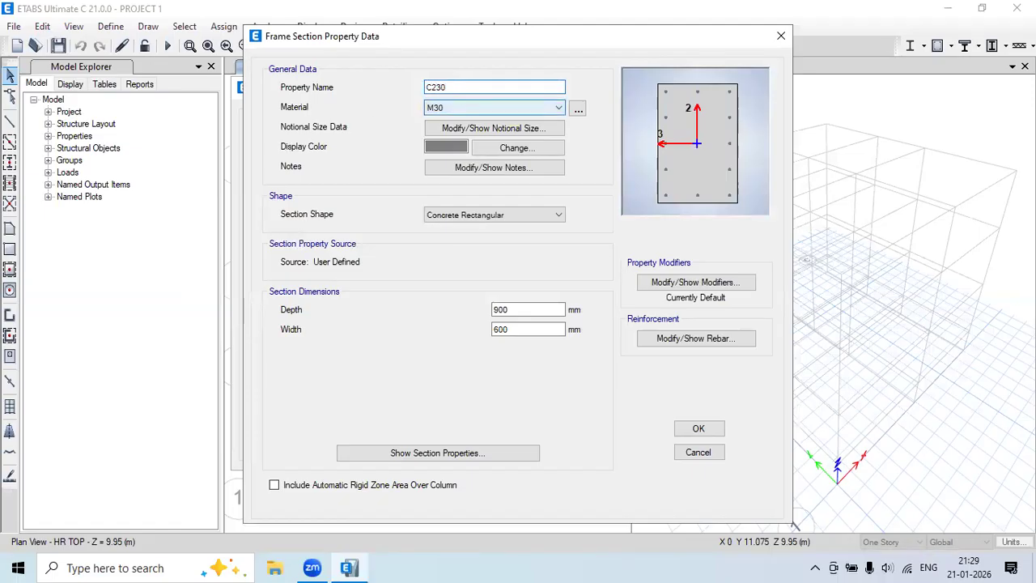
text(X380)
click(477, 107)
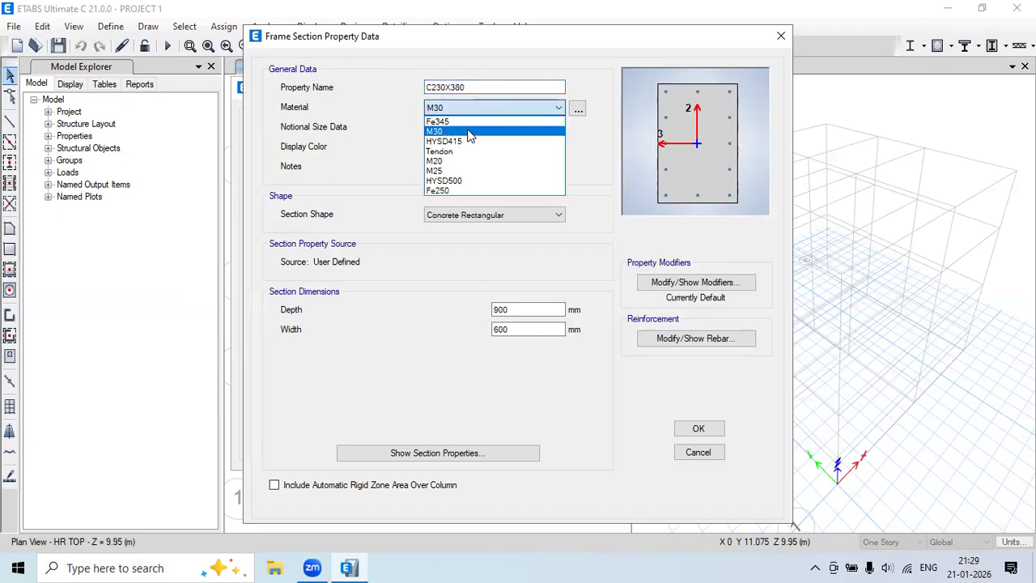
click(462, 161)
click(476, 88)
text(M20)
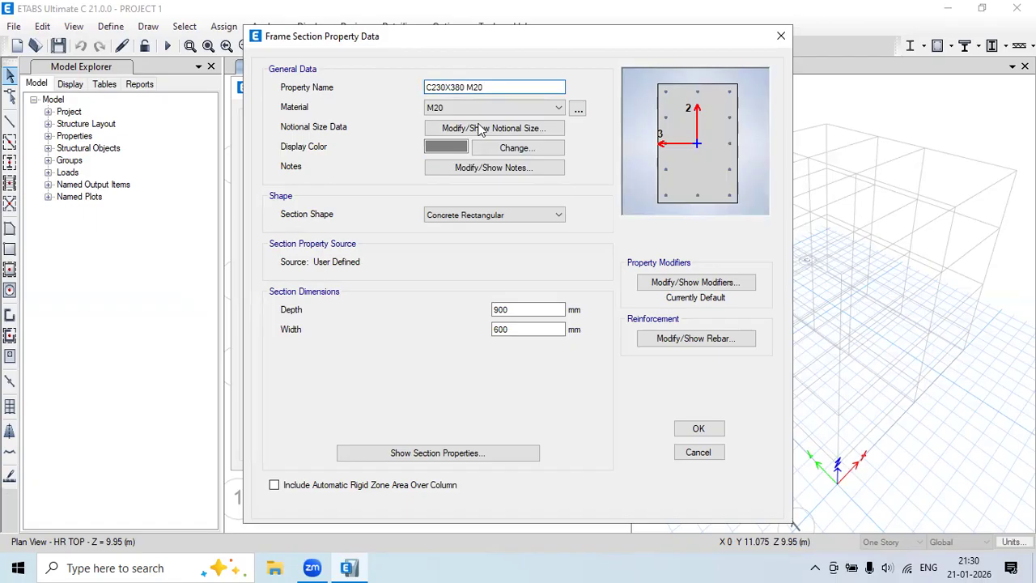
Set the column section's depth to 380 and width to 230.
double_click(529, 310)
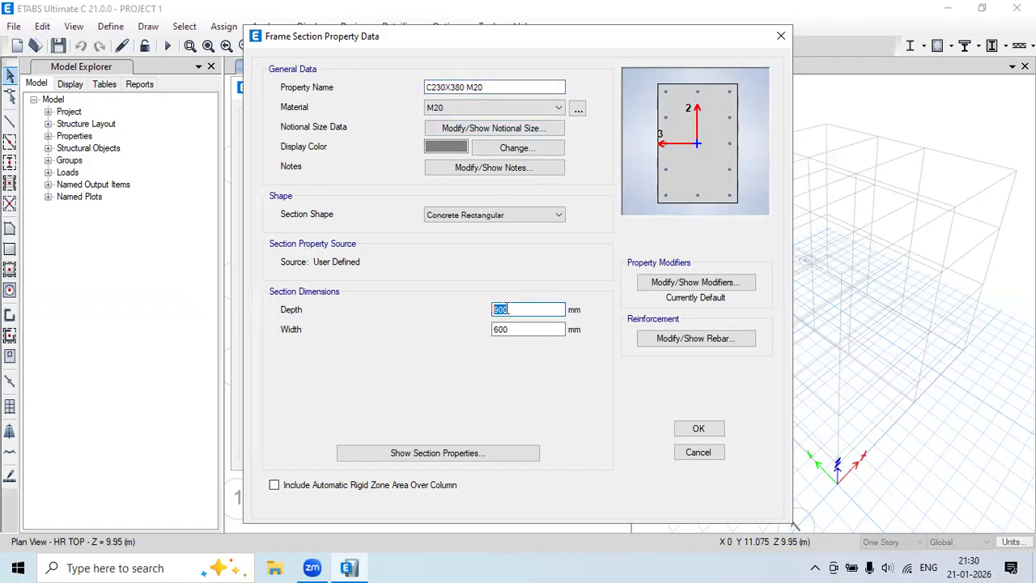
text(380)
key(Tab)
text(230)
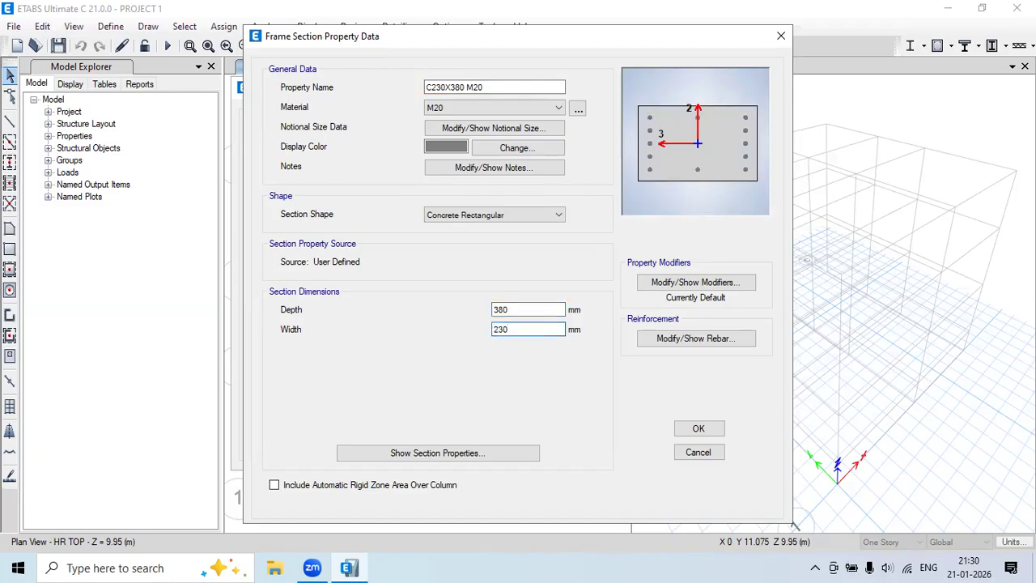
click(672, 344)
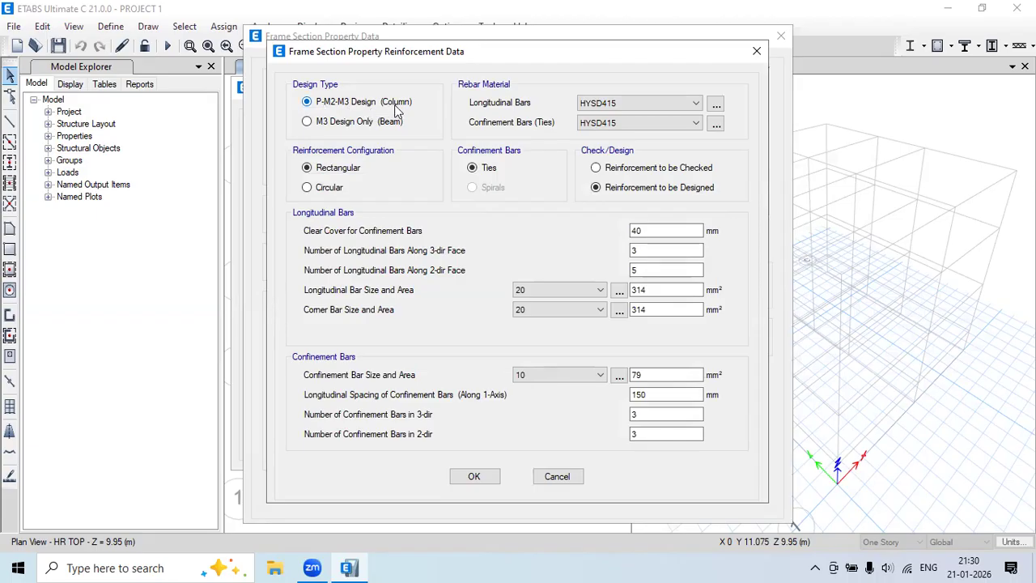
Set HYSD500 longitudinal bars and ties with 40 mm clear cover and confirm the column rebar.
click(607, 103)
click(613, 127)
click(612, 123)
click(607, 146)
double_click(643, 230)
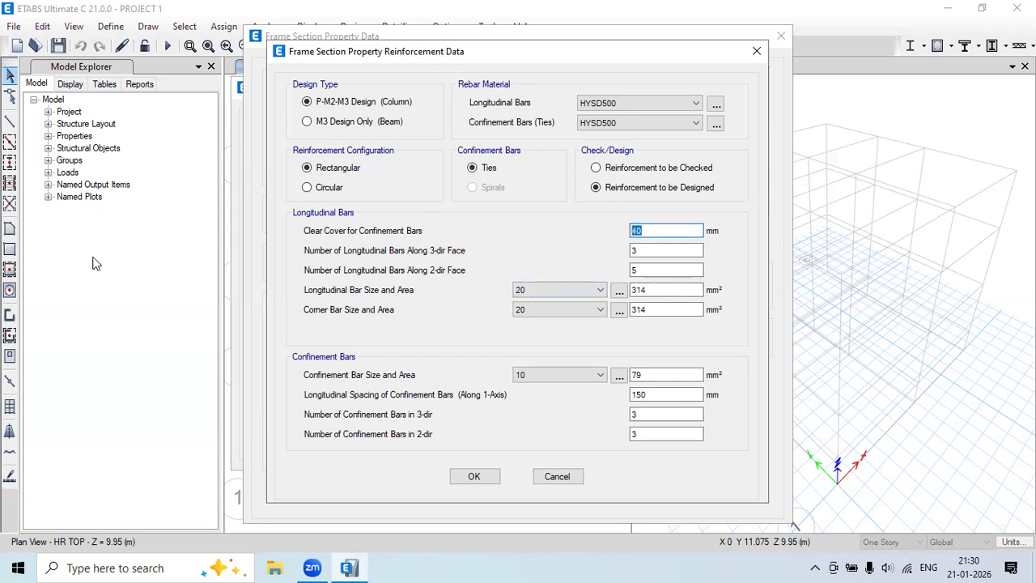
drag(184, 257, 186, 346)
mouse_move(181, 257)
mouse_down()
mouse_move(114, 262)
mouse_move(122, 346)
mouse_move(186, 343)
mouse_move(166, 323)
mouse_up()
mouse_move(127, 275)
mouse_down()
mouse_move(135, 324)
mouse_move(173, 335)
mouse_move(177, 280)
mouse_move(131, 267)
mouse_move(179, 230)
mouse_move(212, 221)
mouse_move(225, 231)
mouse_up()
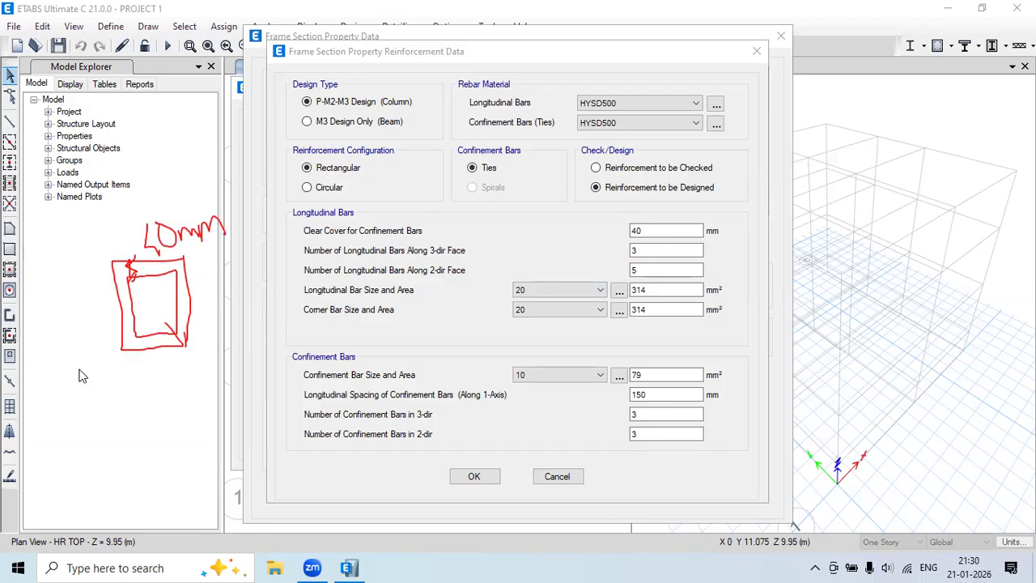
click(687, 324)
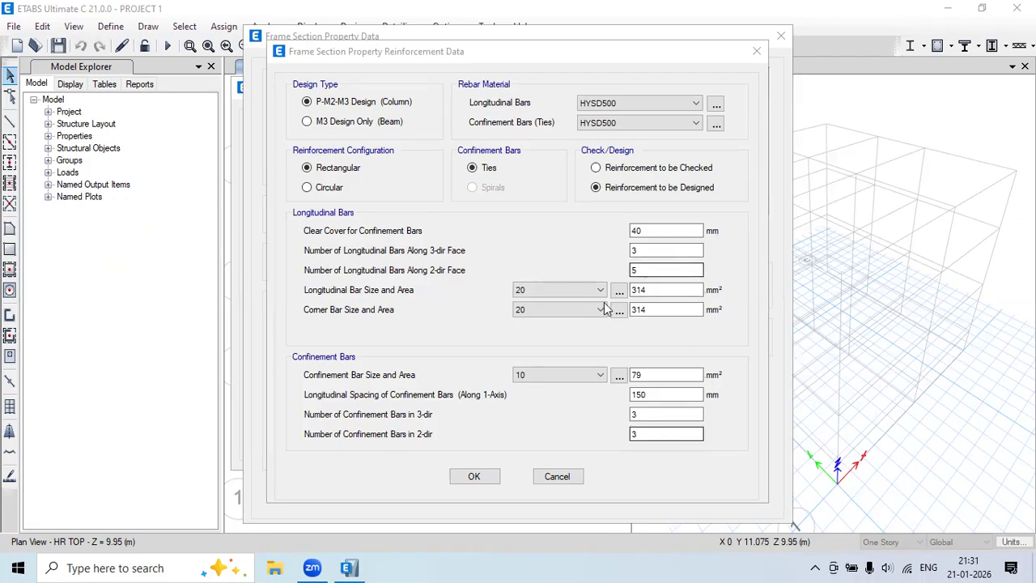
click(487, 478)
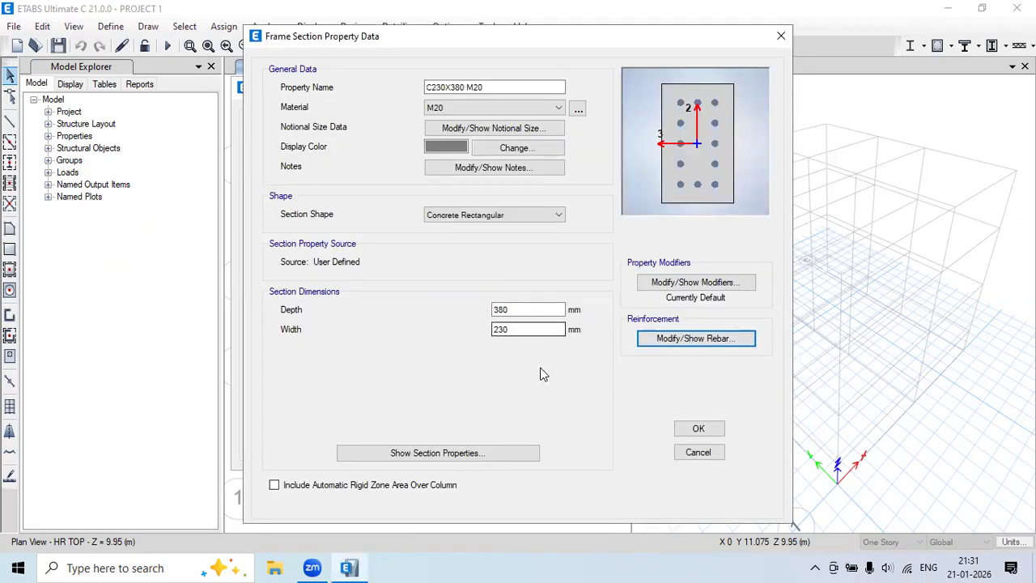
Save C230X380 M20, then define rectangular column C230X450 M20 in M20, 450 deep by 230 wide.
click(695, 428)
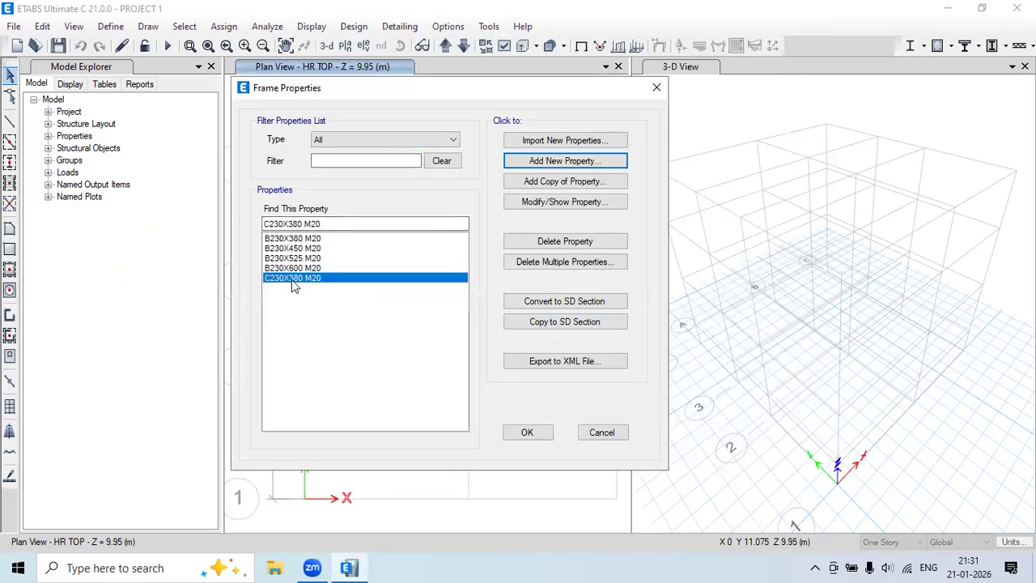
click(578, 163)
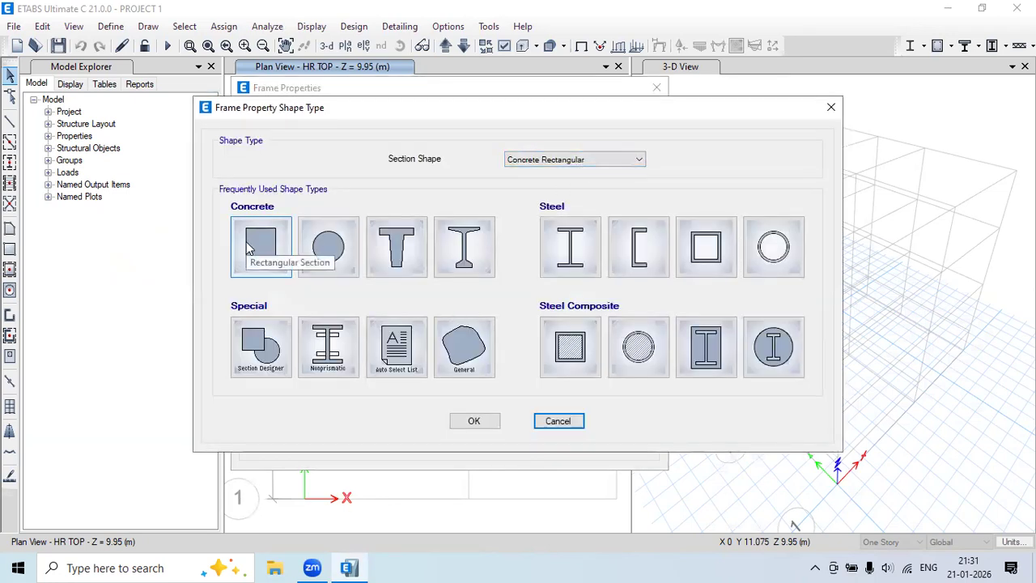
click(250, 249)
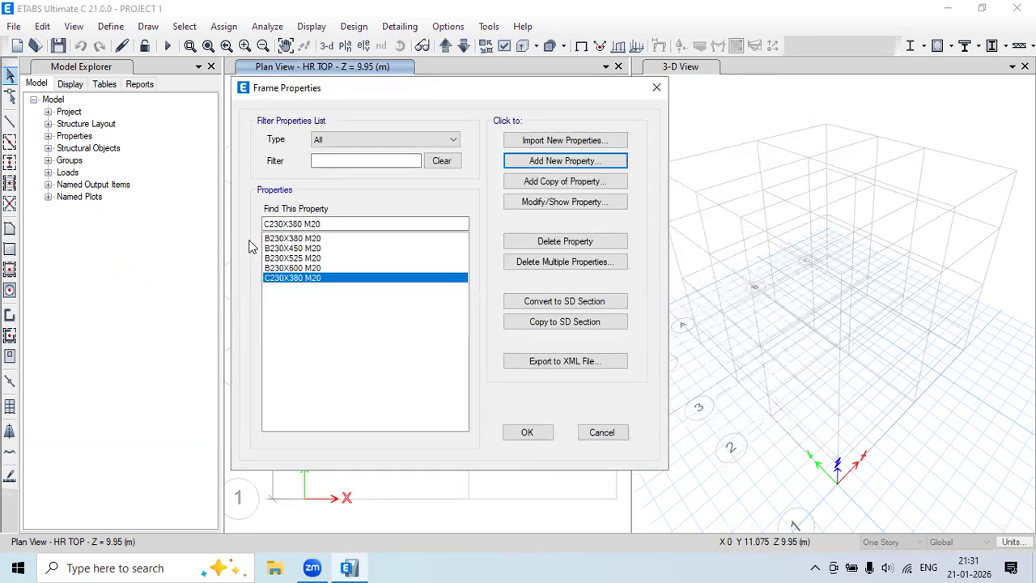
text(C230X450 M20)
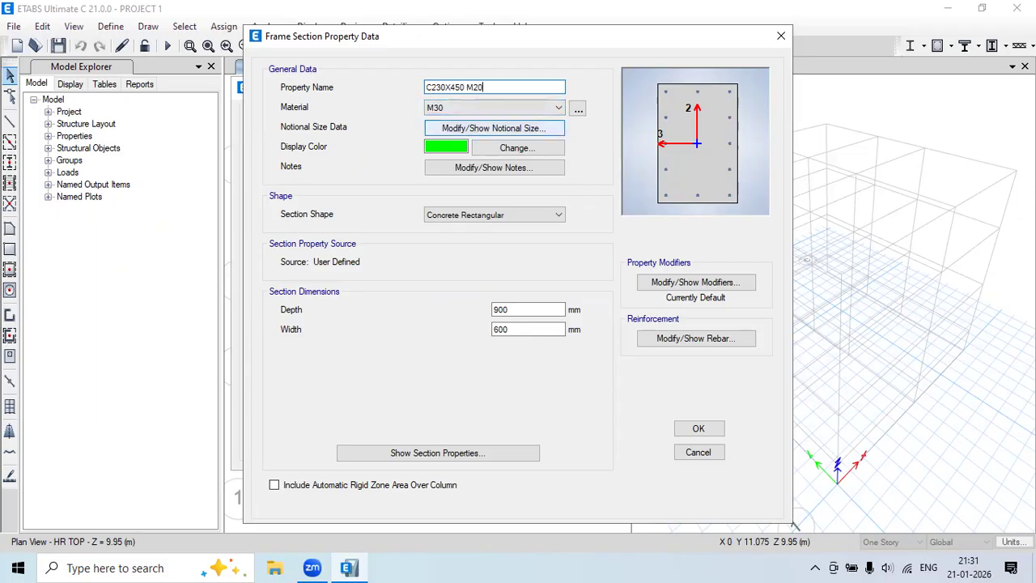
click(474, 107)
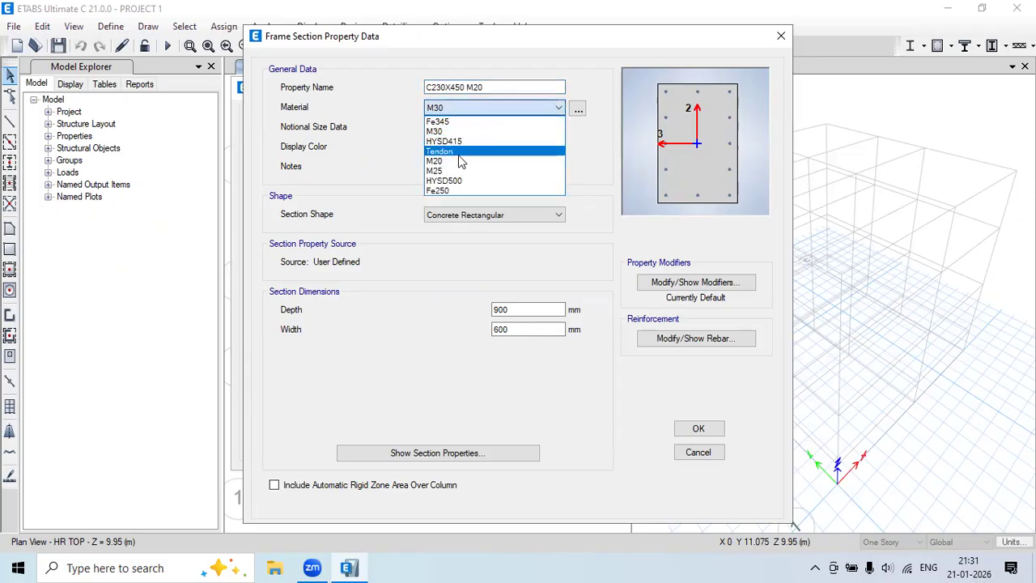
click(459, 161)
drag(529, 309, 461, 319)
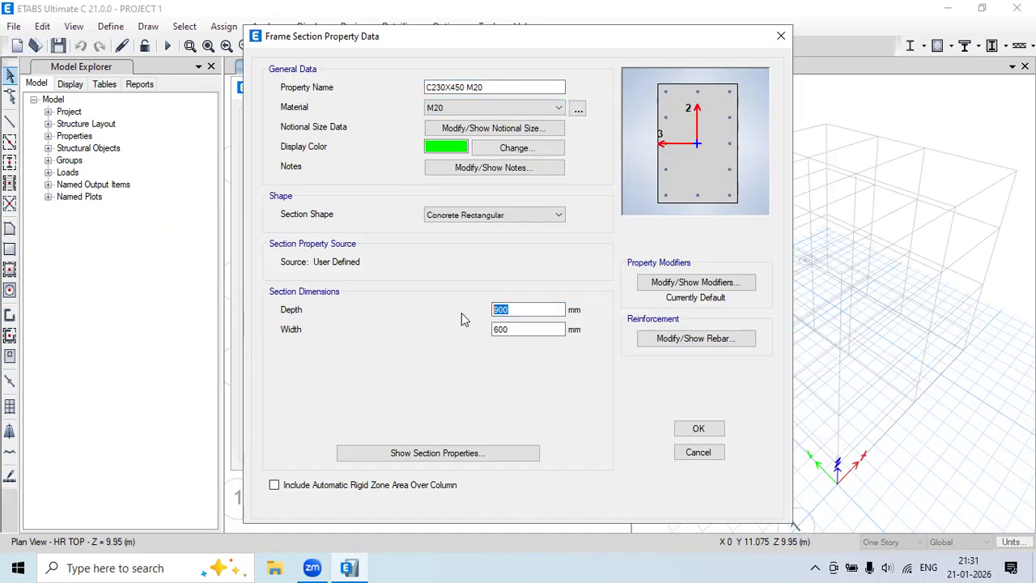
text(450)
key(Tab)
text(23)
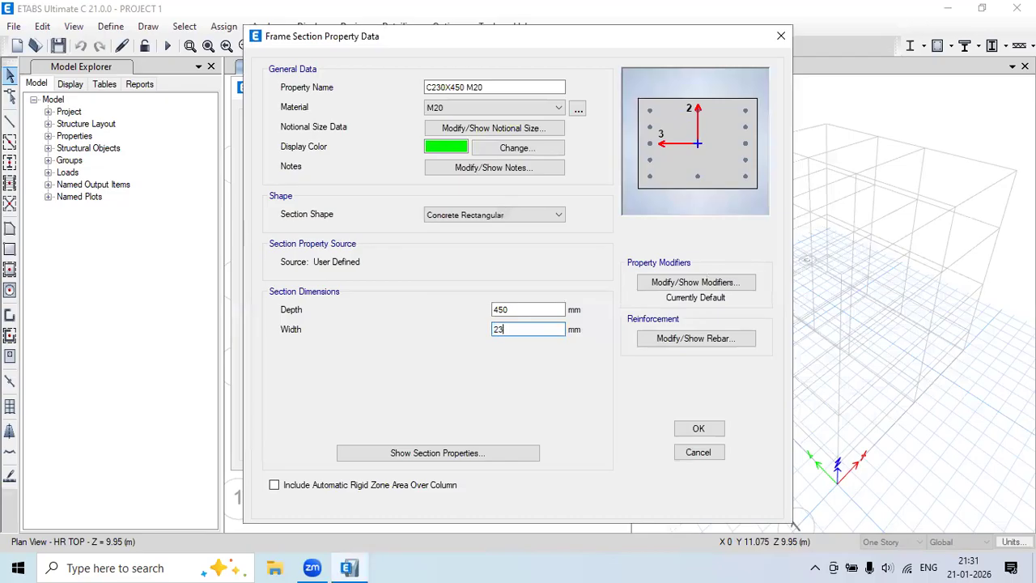
Give C230X450 M20 HYSD500 longitudinal bars and ties with 40 mm cover, and save it.
click(653, 338)
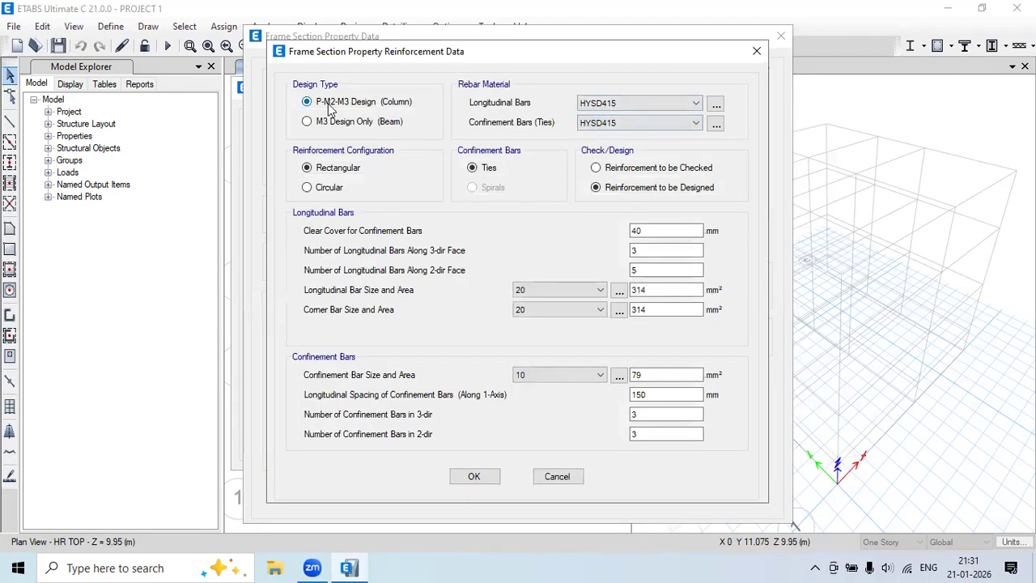
click(609, 103)
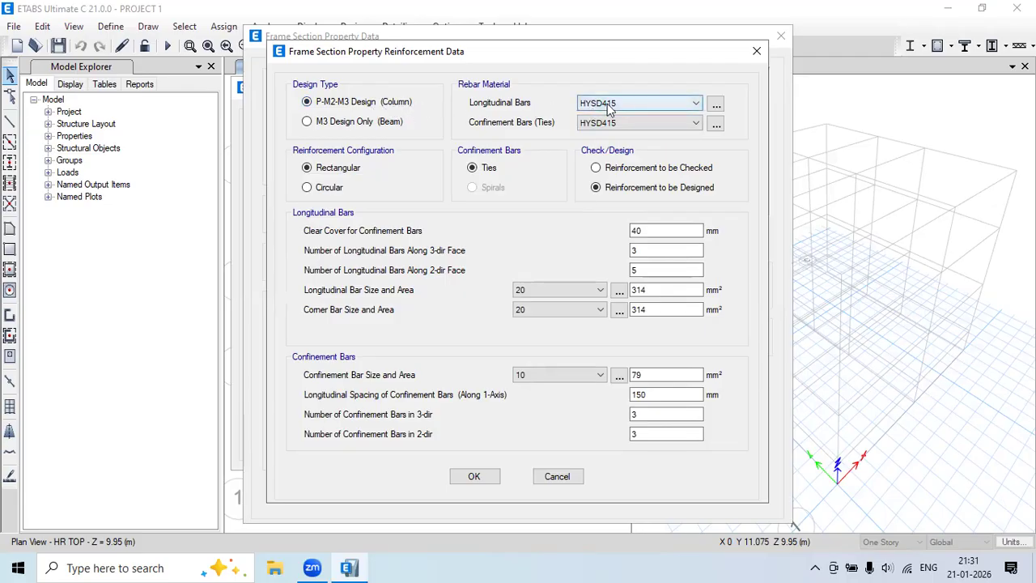
click(609, 127)
click(614, 122)
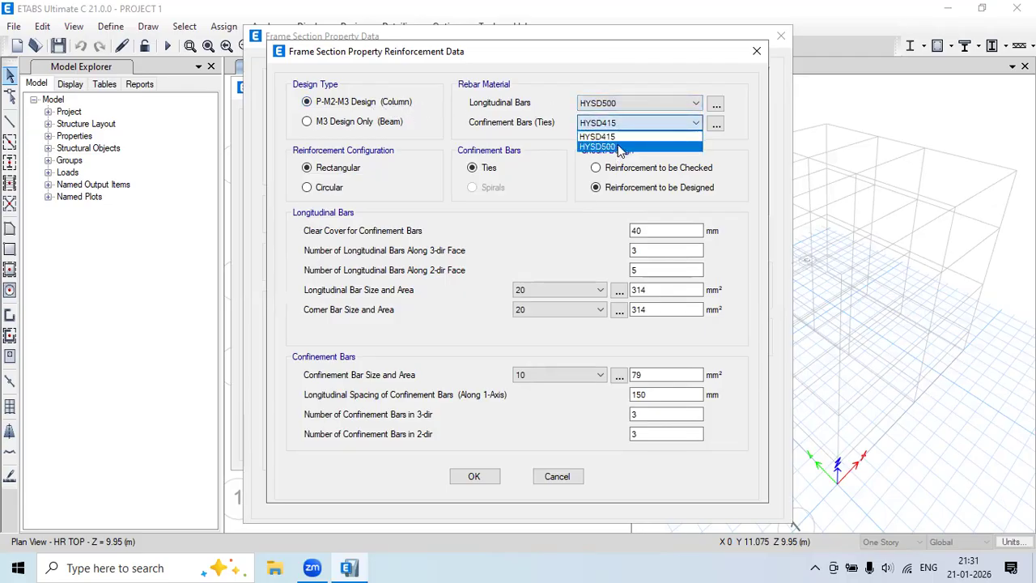
click(616, 146)
click(658, 231)
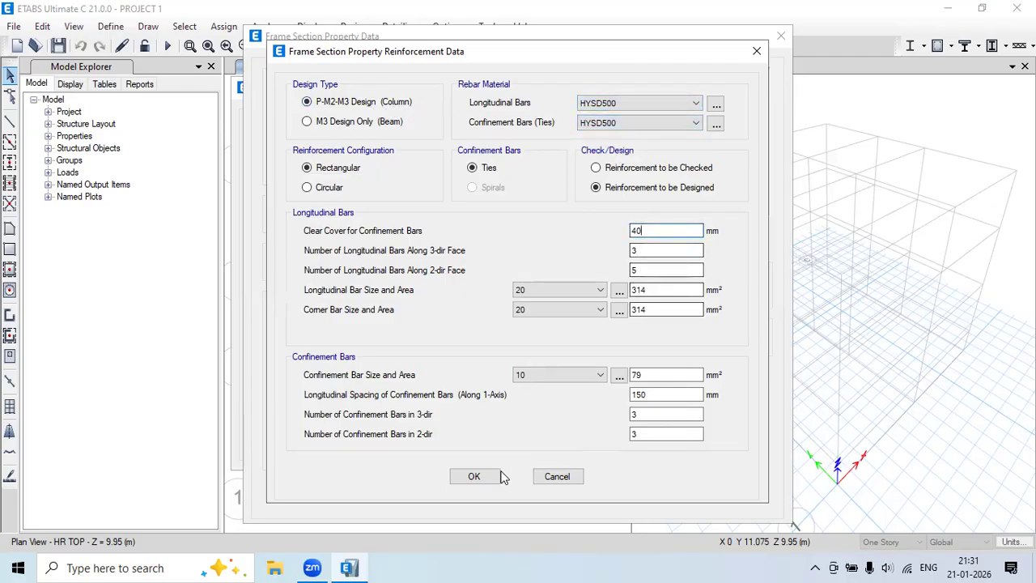
click(474, 476)
click(698, 429)
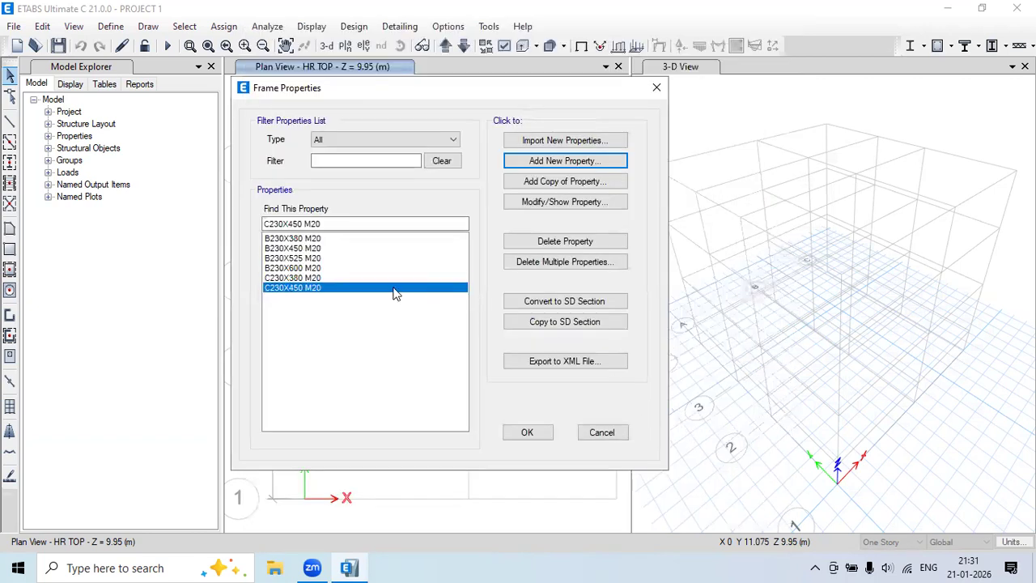
Copy the 450 mm column as C230X525 M20 with depth 525, keeping its reinforcement.
click(590, 183)
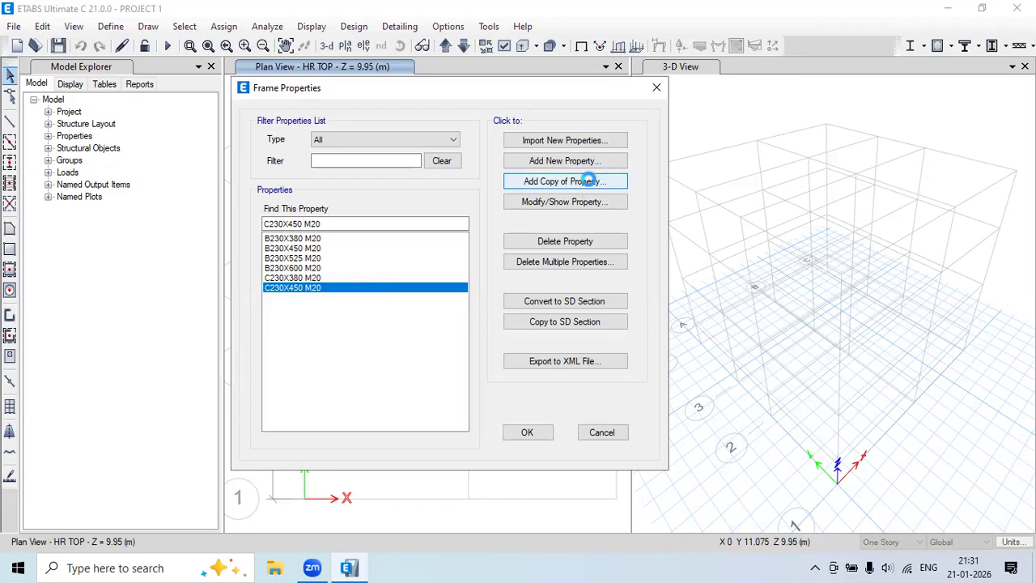
text(C230X)
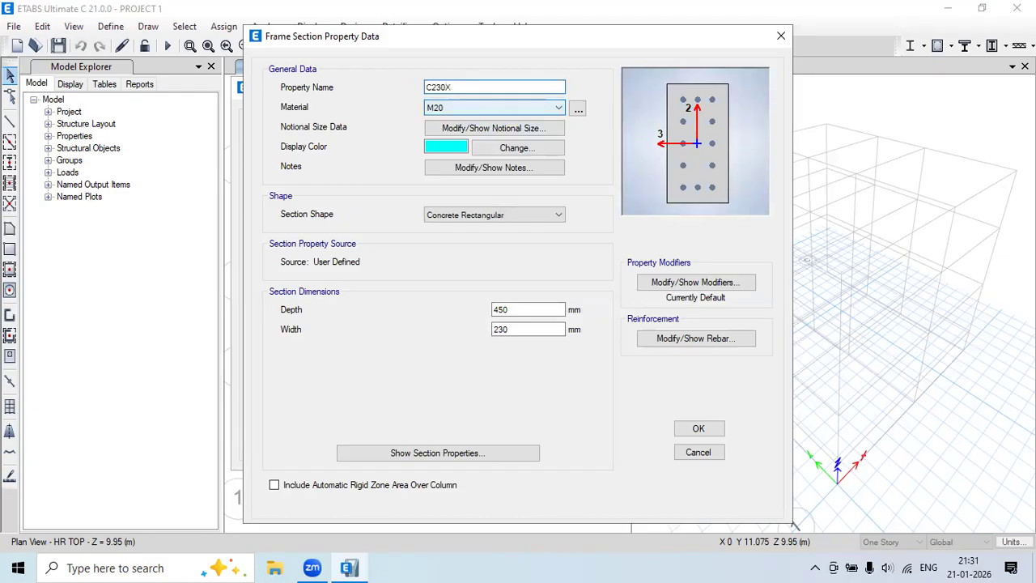
text(525 M20)
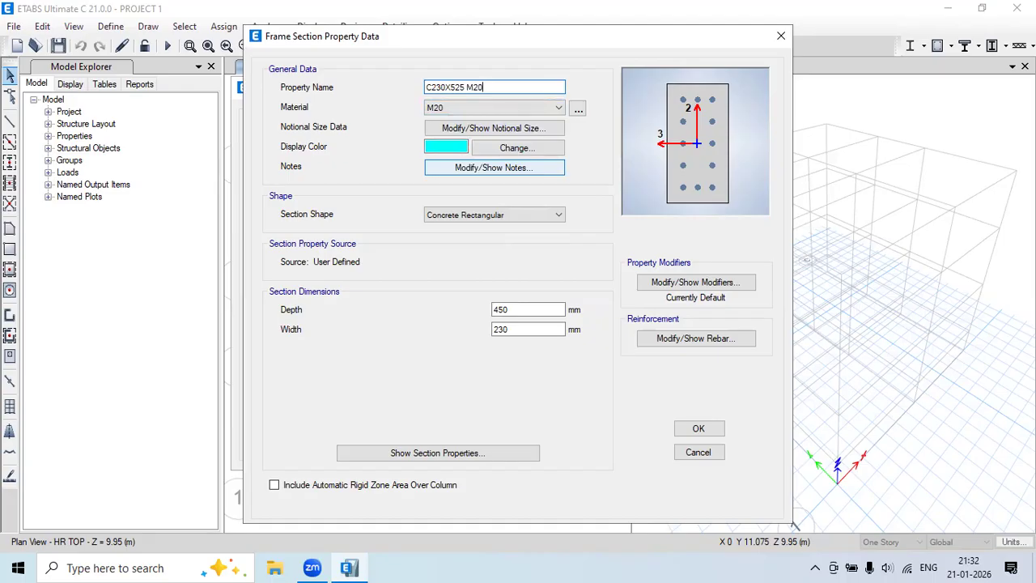
double_click(518, 310)
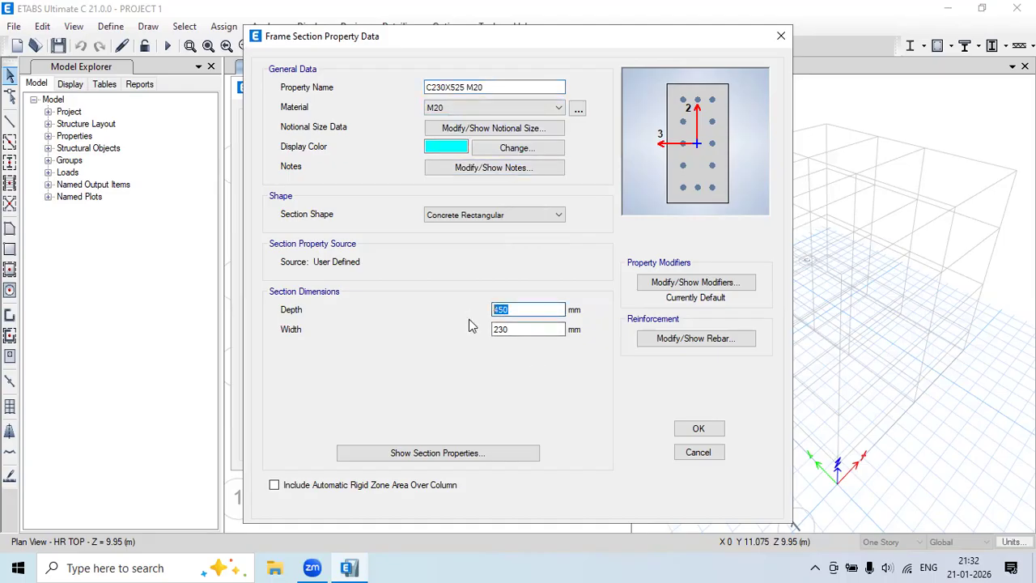
text(52)
click(665, 341)
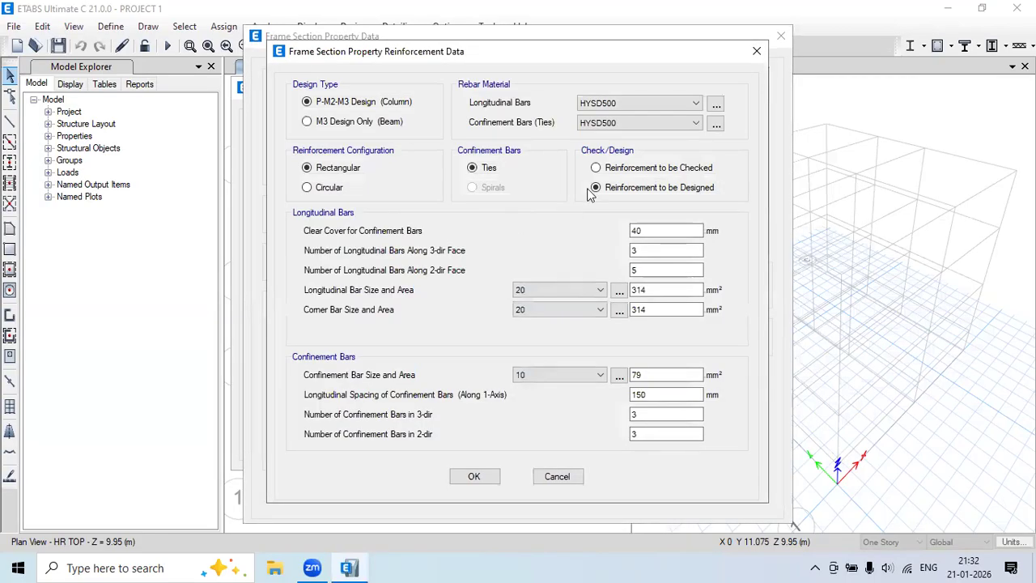
click(474, 476)
click(698, 430)
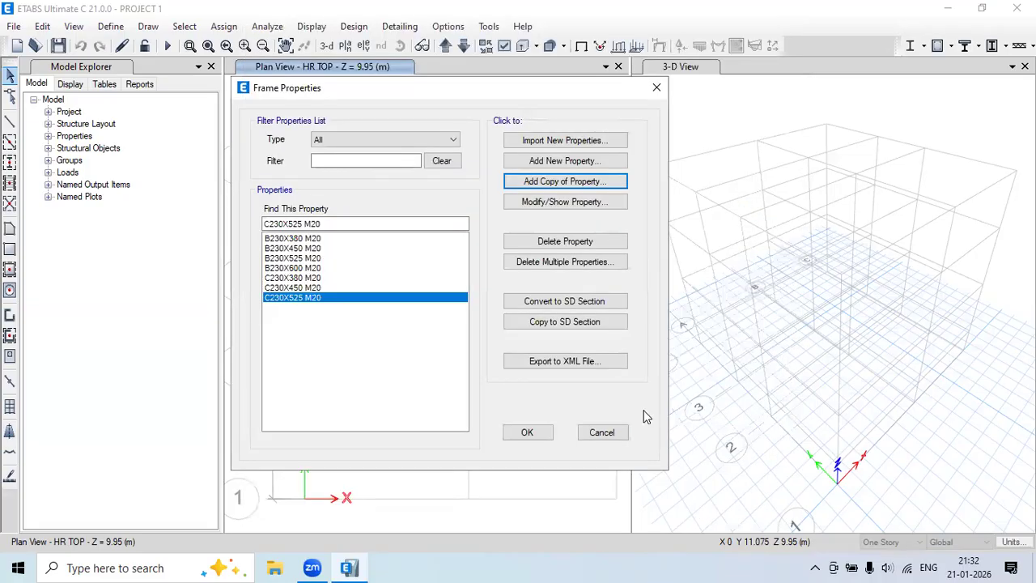
Copy it again as C230X600 M20 with depth 600.
click(569, 182)
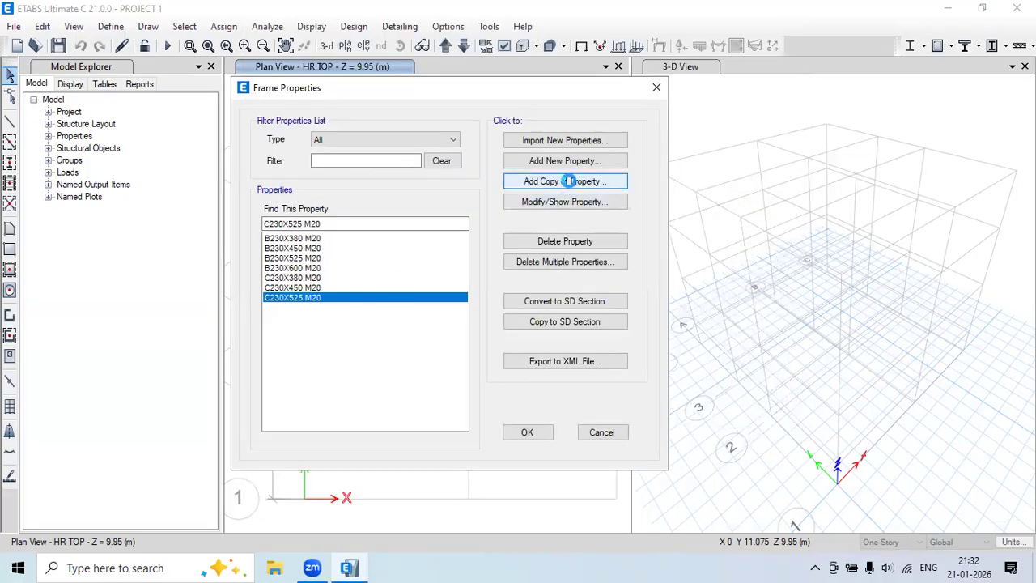
text(C230X600 M20)
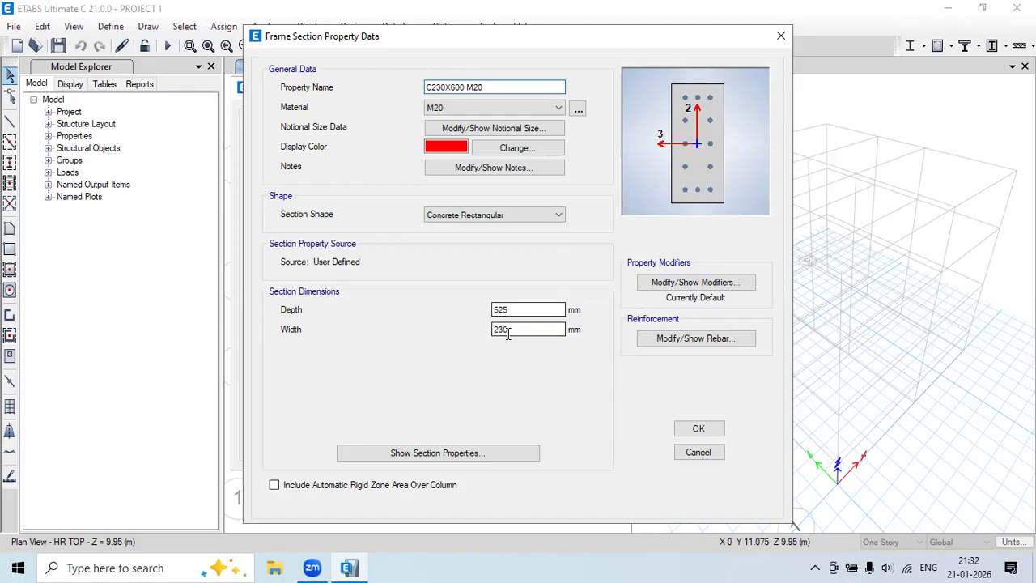
drag(513, 311, 456, 317)
text(600)
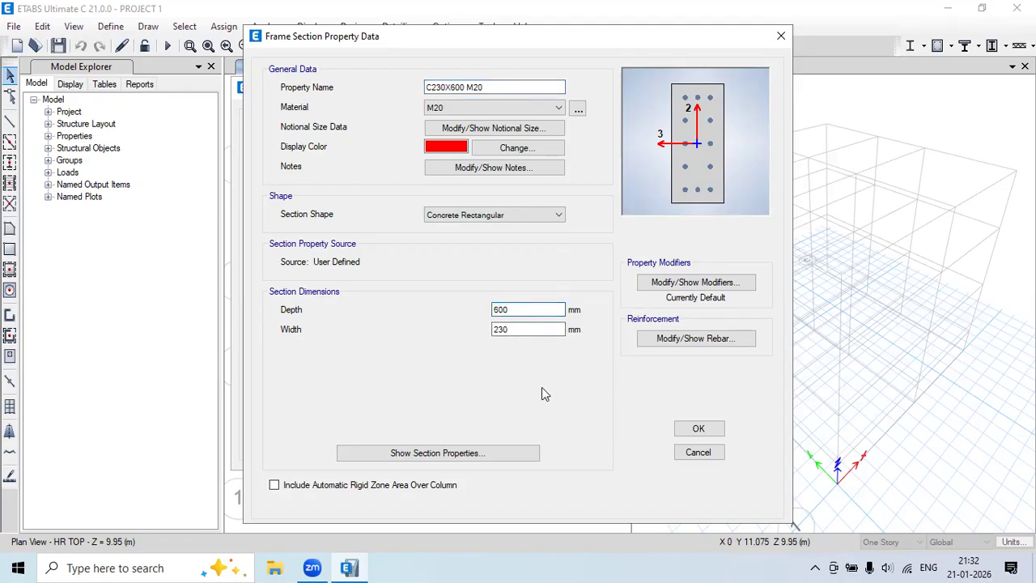
click(696, 428)
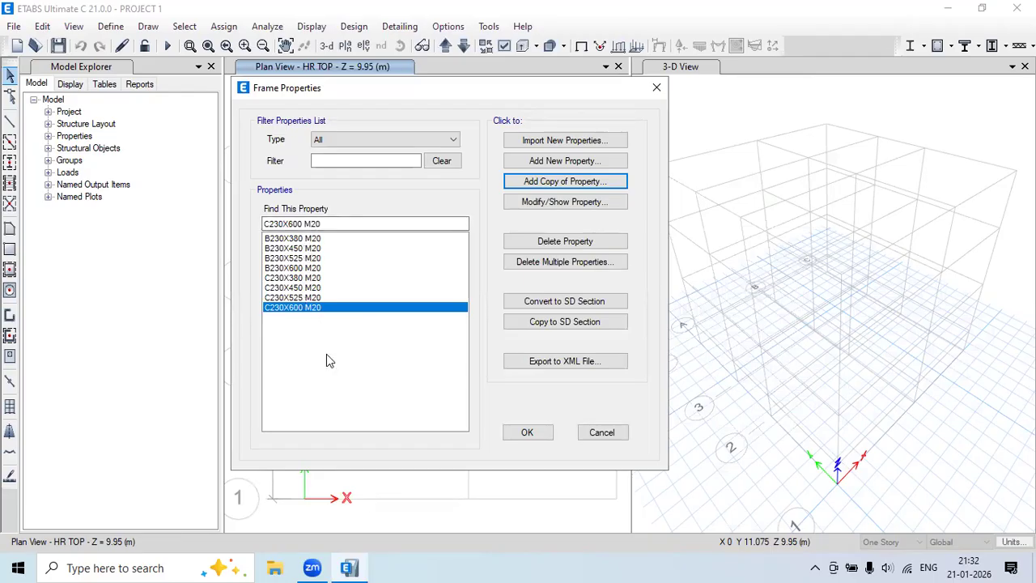
Close the frame sections, open Slab Sections, and delete the Plank1 slab property.
click(529, 435)
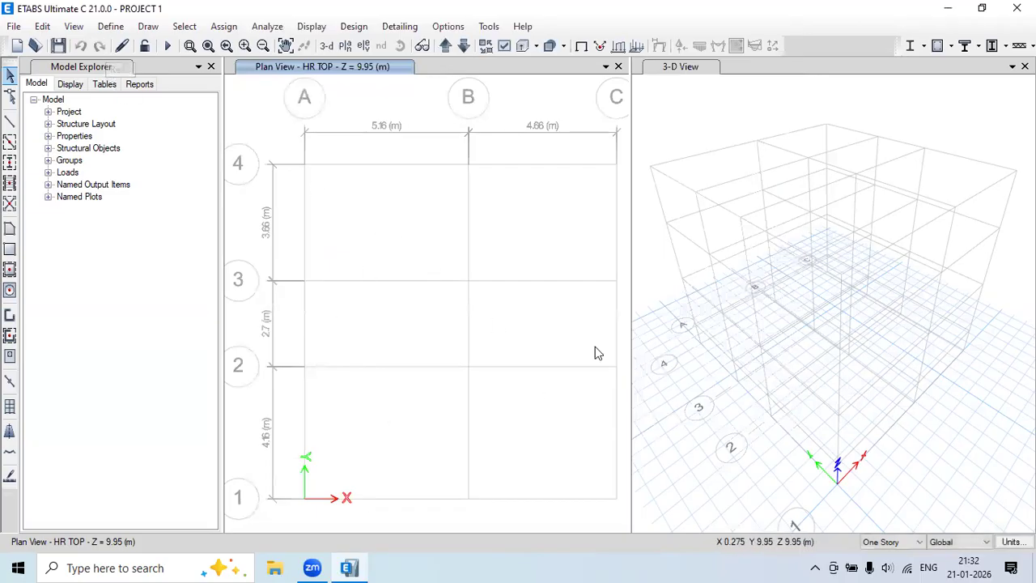
click(103, 29)
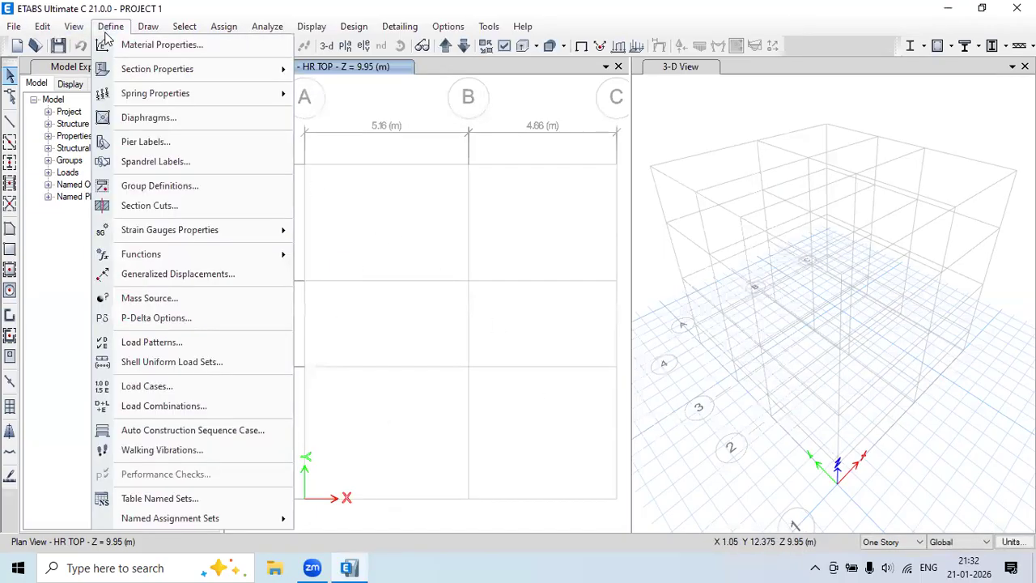
mouse_move(191, 75)
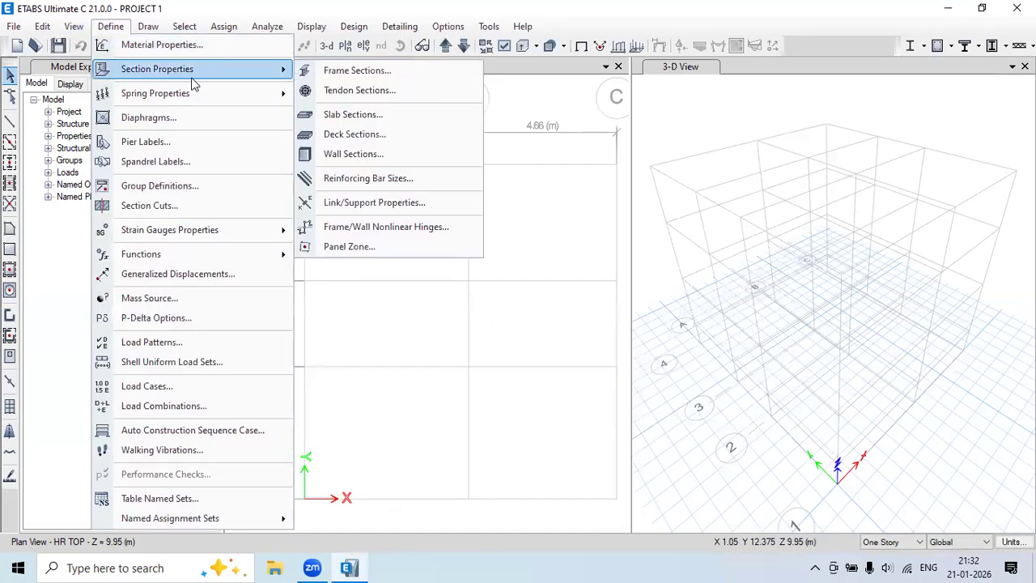
click(399, 118)
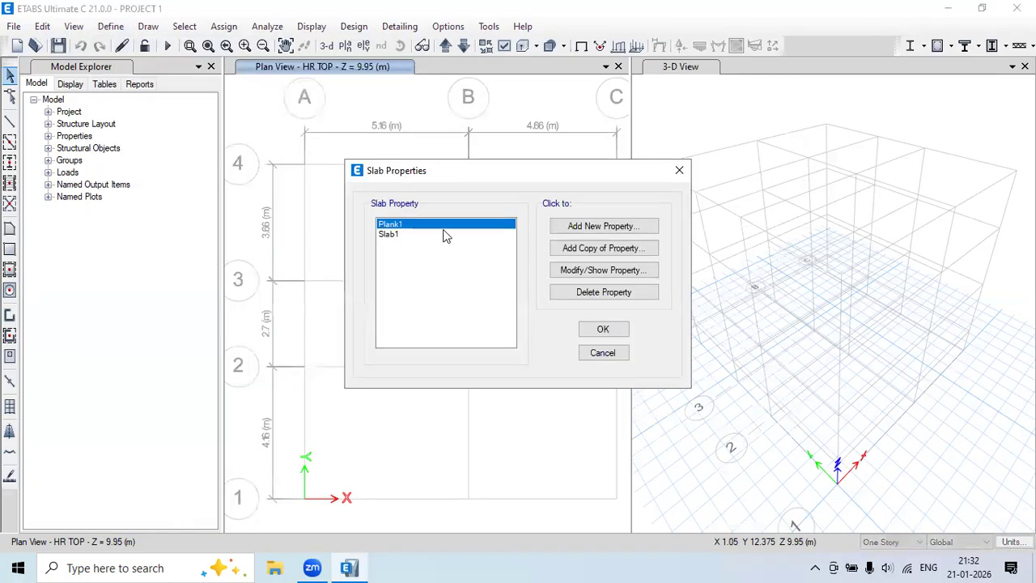
click(390, 233)
click(393, 224)
click(578, 293)
click(538, 335)
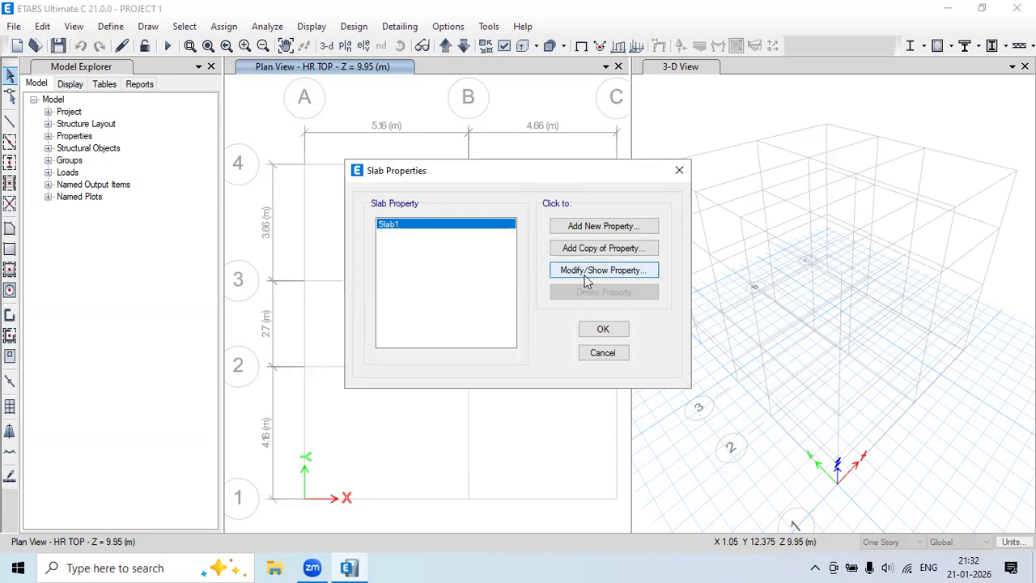
Start a new slab section named S150_ONEWAY M20 with M20 material and Membrane modeling.
click(596, 230)
key(ctrl+a)
text(S)
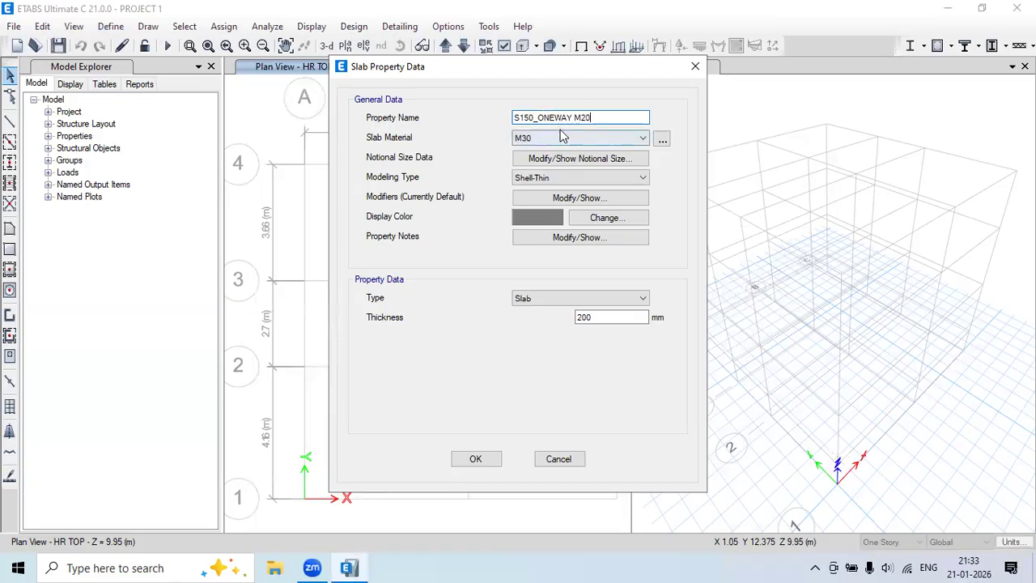
click(620, 140)
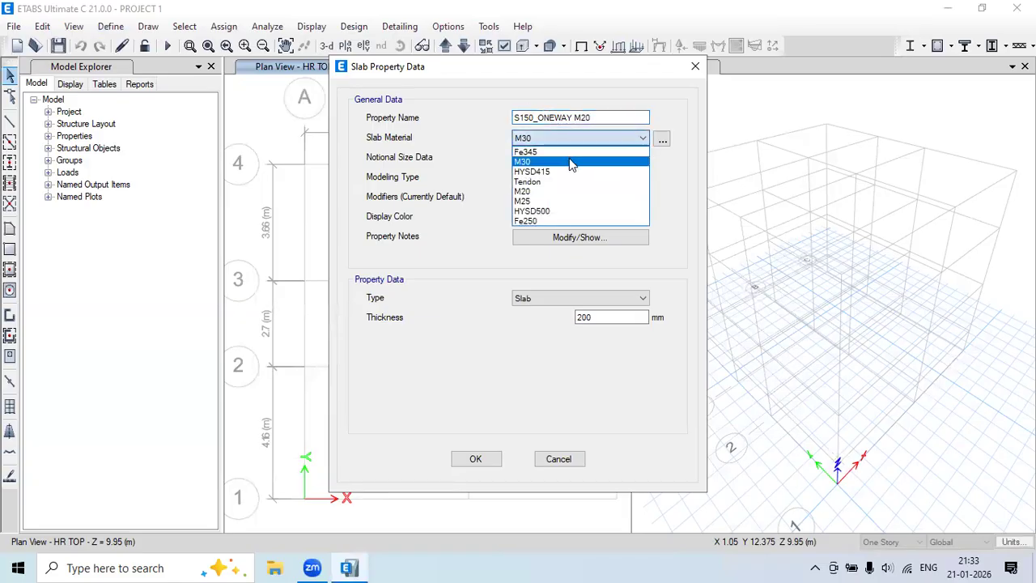
click(535, 190)
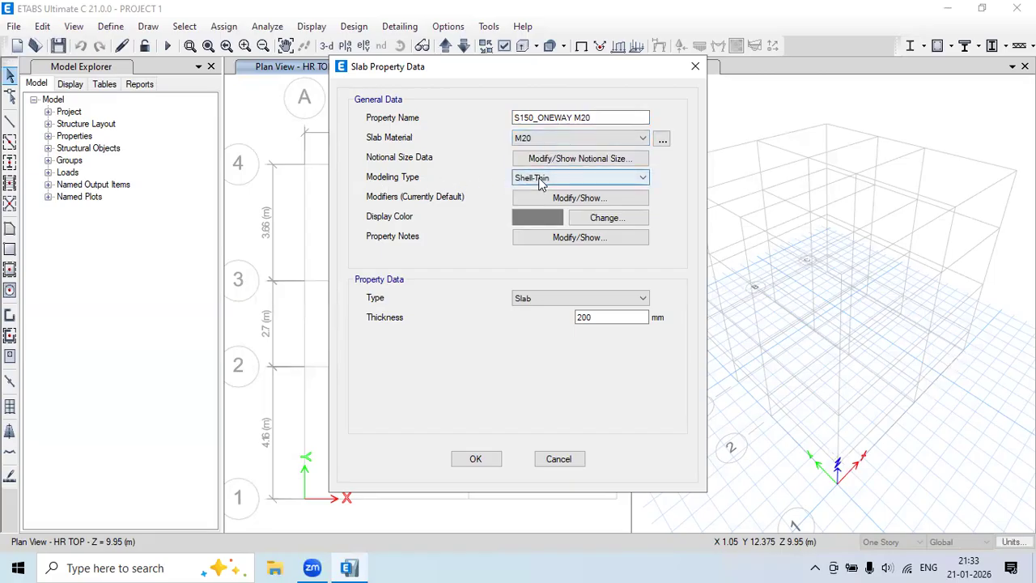
click(540, 180)
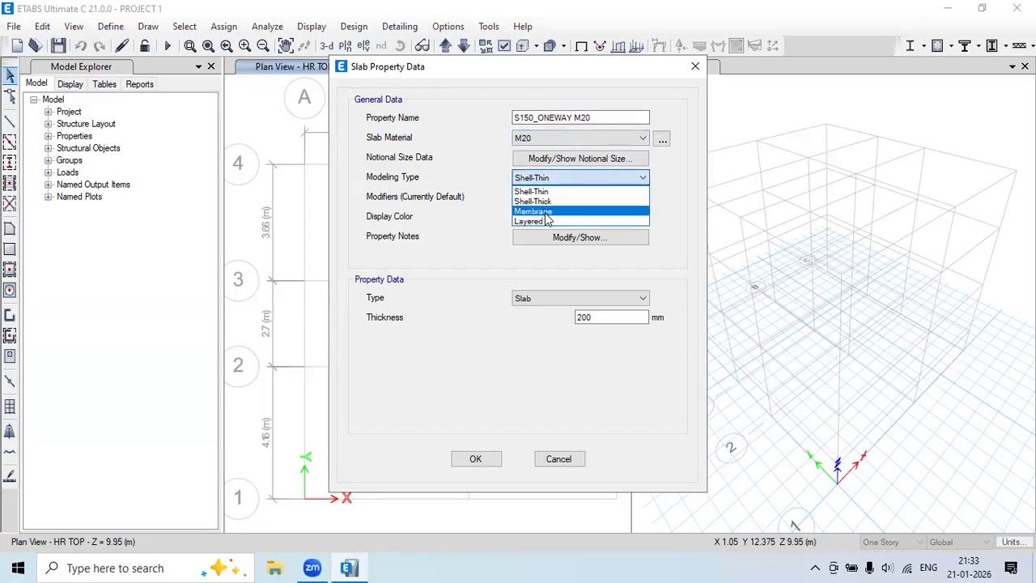
click(549, 212)
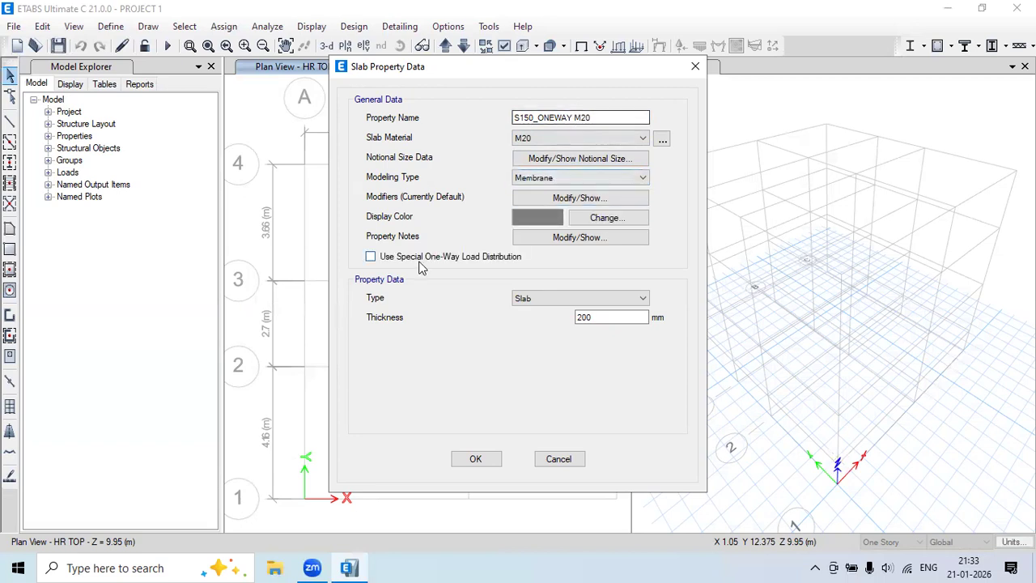
Enable one-way load distribution, keep type Slab, set 150 mm thickness, and save it.
click(370, 257)
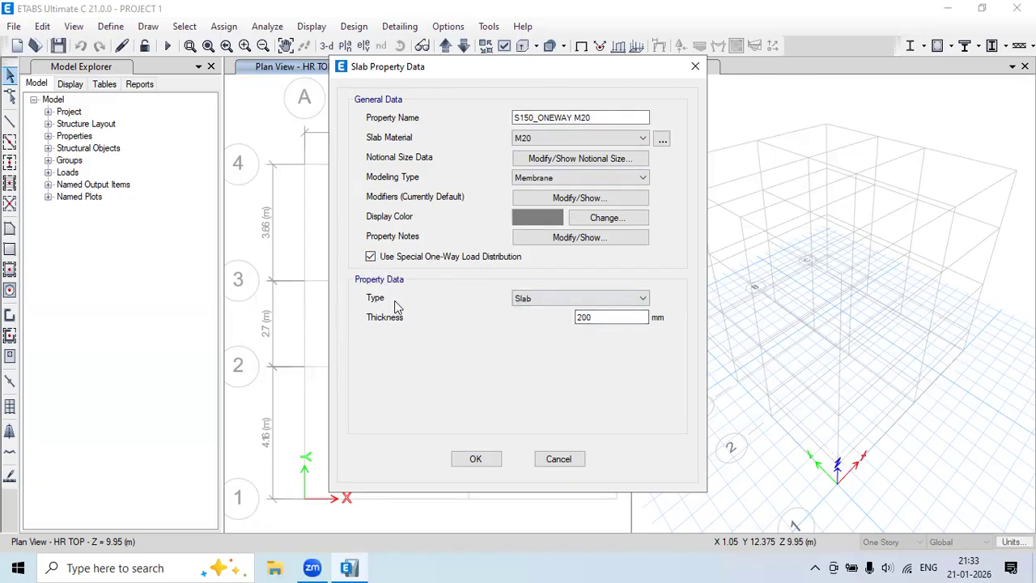
click(527, 299)
click(529, 309)
drag(612, 320, 569, 333)
text(150)
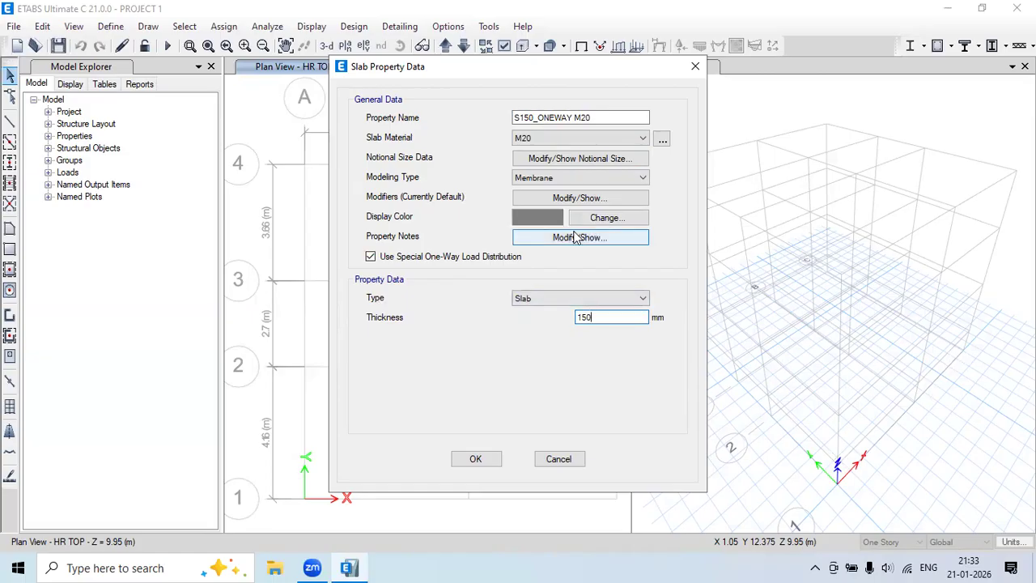
click(475, 459)
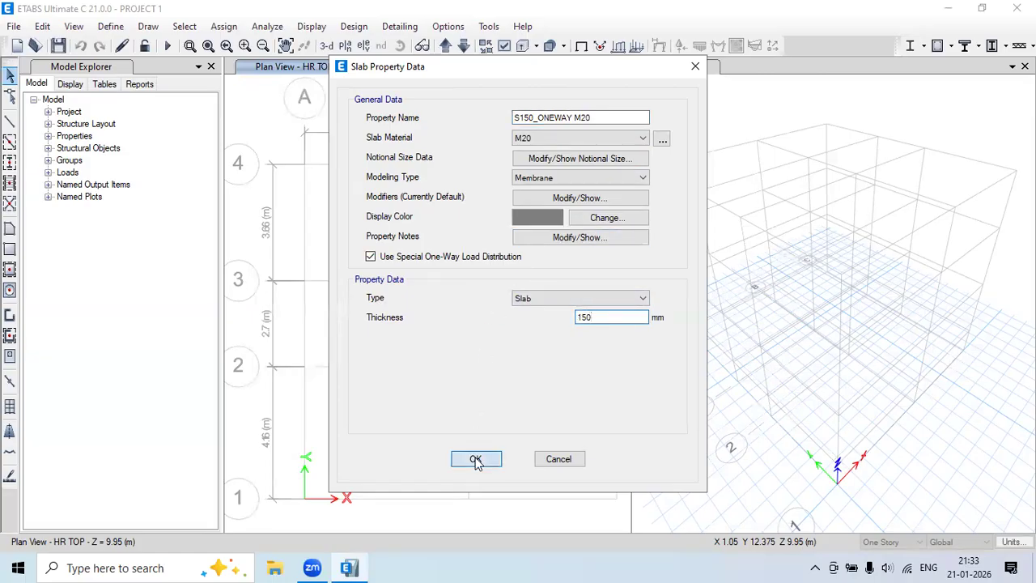
click(391, 235)
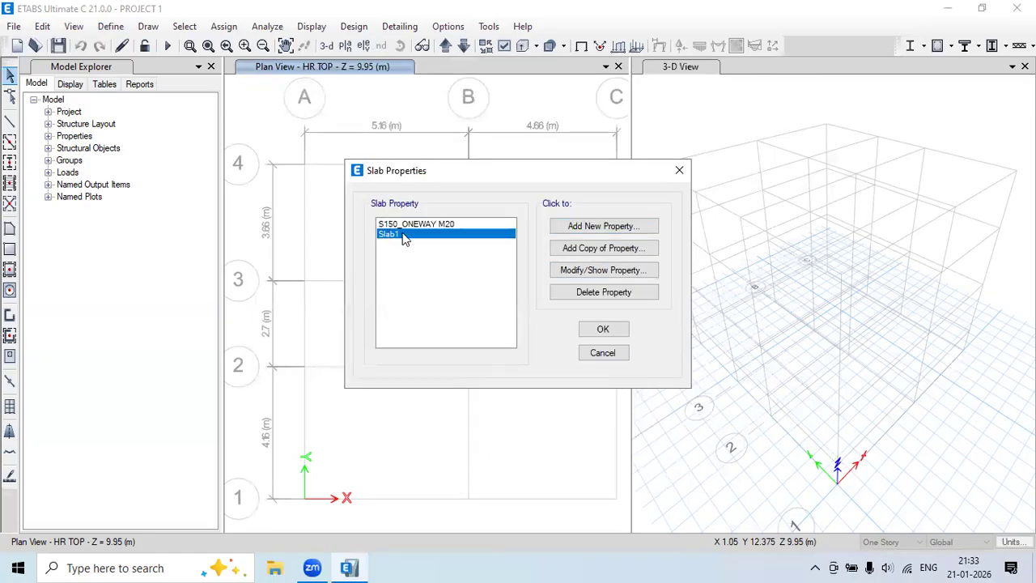
Delete Slab1 and start a new slab section named S150 WAY M20.
click(589, 297)
click(548, 337)
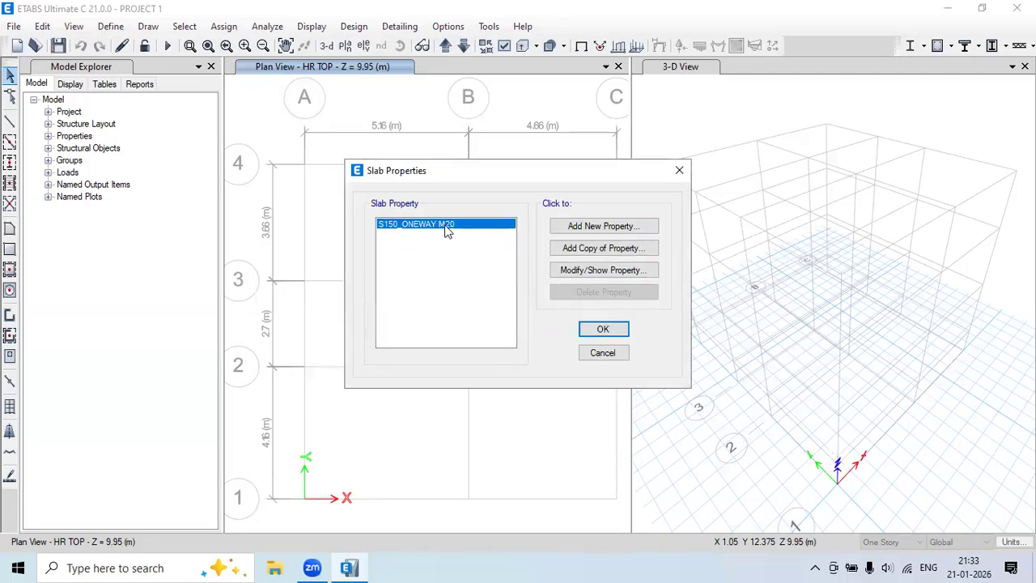
click(611, 228)
drag(550, 118, 459, 124)
text(S)
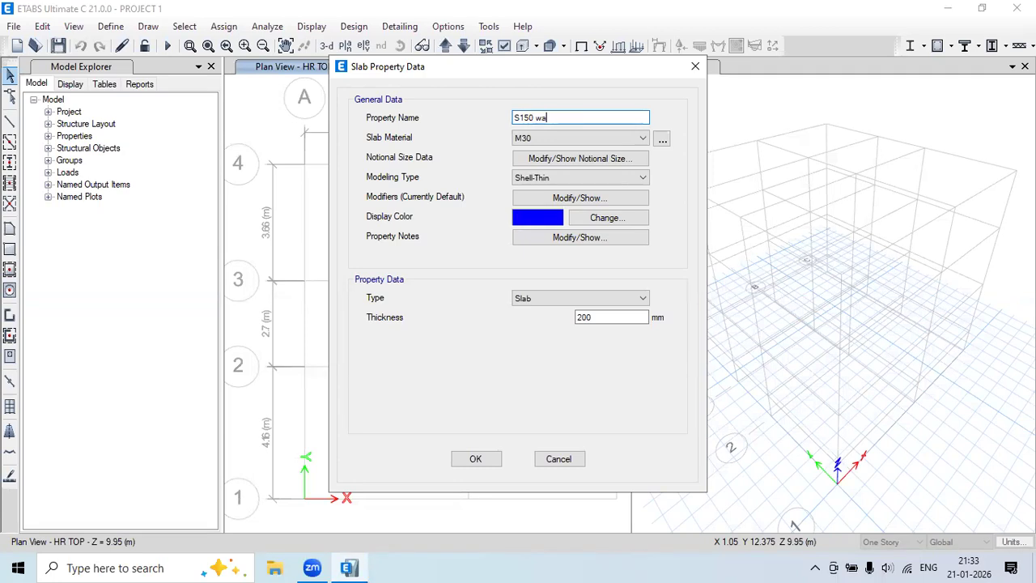
text(150 WAY M20)
Give S150 WAY M20 M20 material, 150 mm thickness and Shell-Thin modeling, and save it.
click(535, 138)
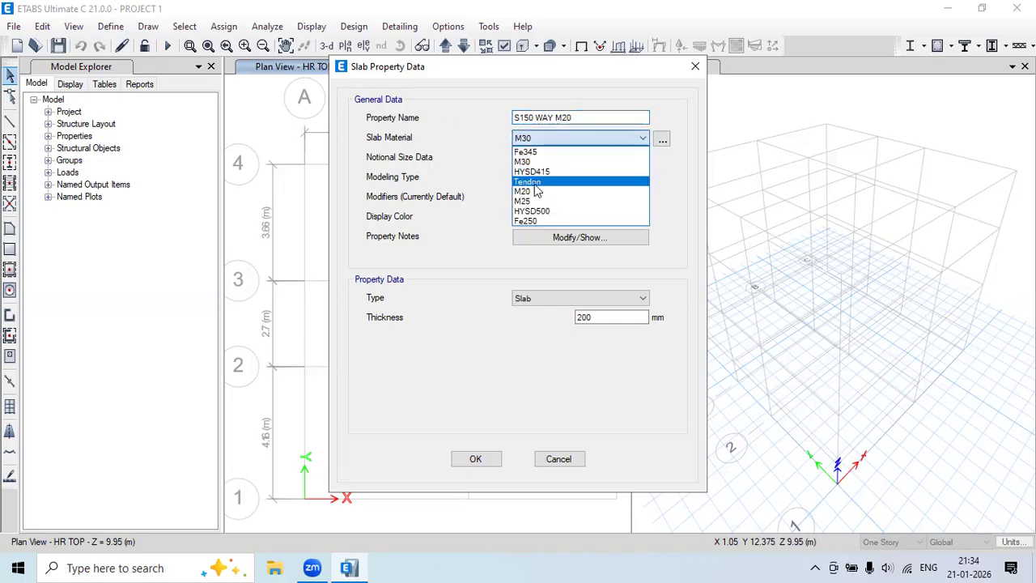
click(535, 191)
double_click(597, 316)
text(150)
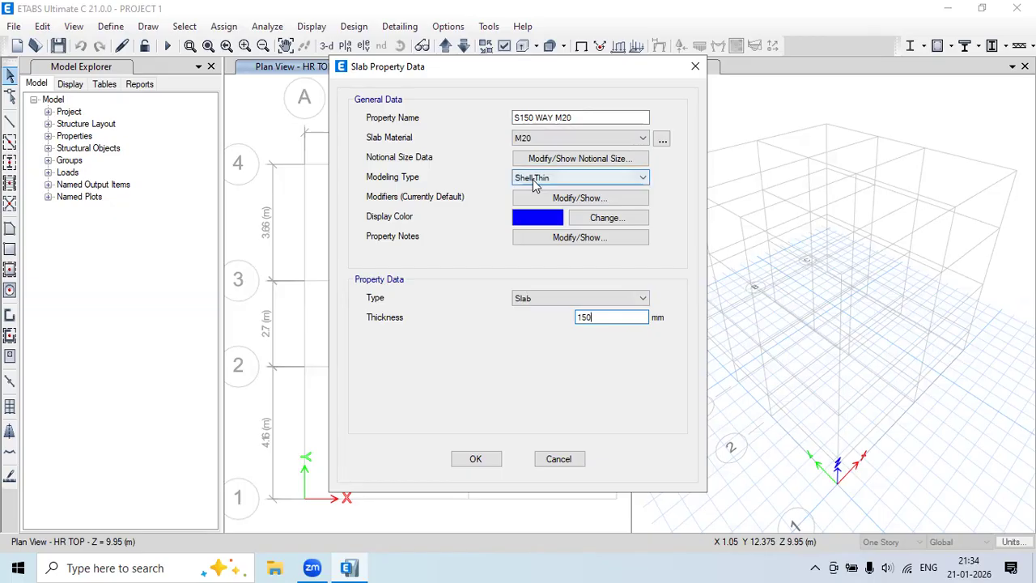
click(532, 179)
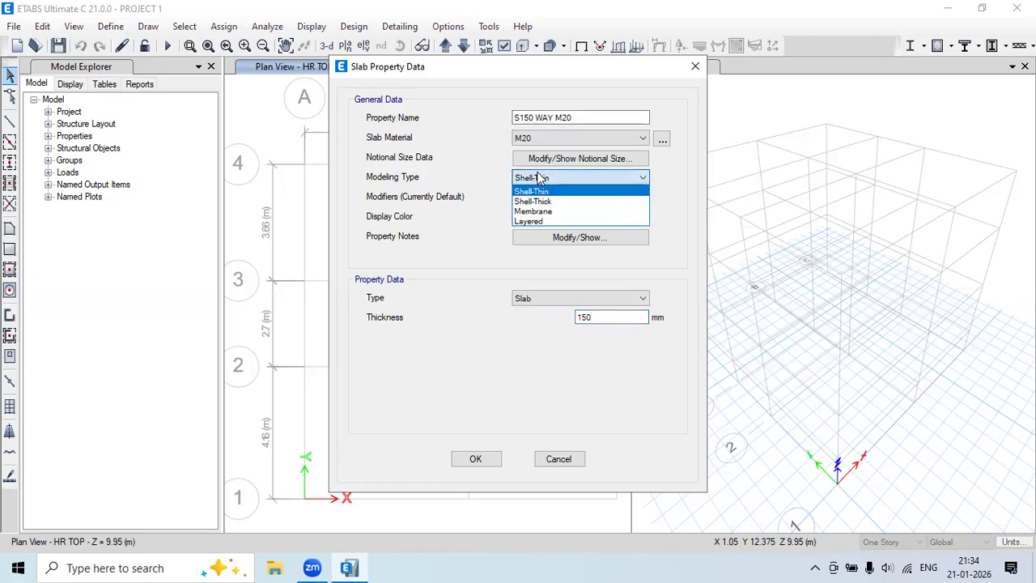
click(530, 192)
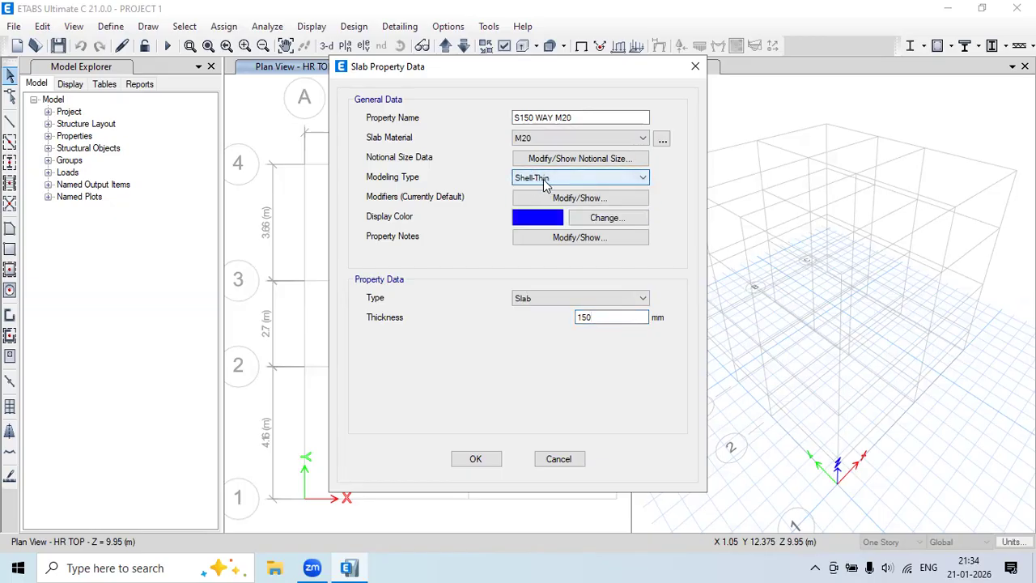
click(475, 459)
click(435, 236)
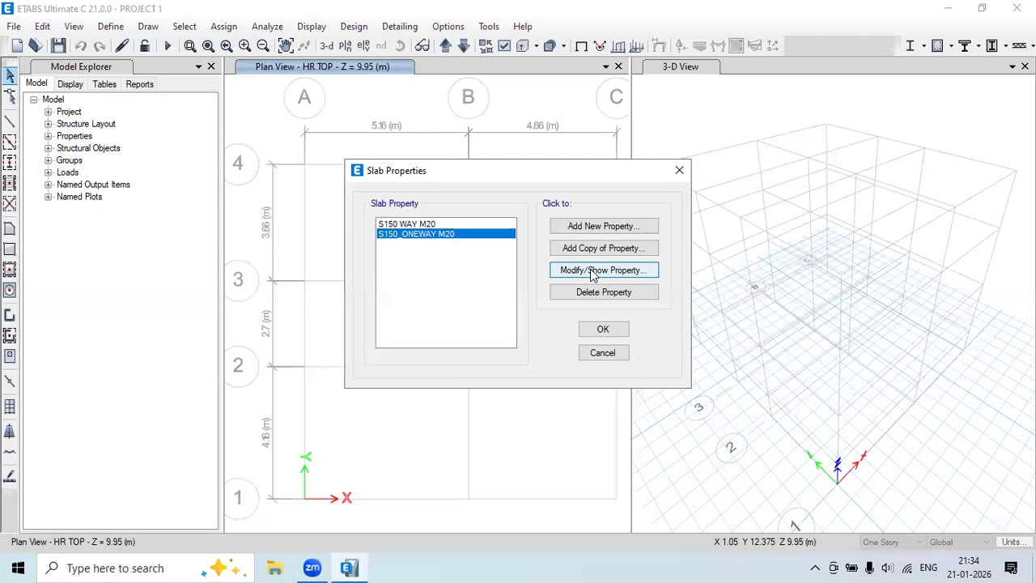
Review S150_ONEWAY M20 (M20 membrane, 150 mm, one-way) unchanged and close Slab Properties.
click(592, 272)
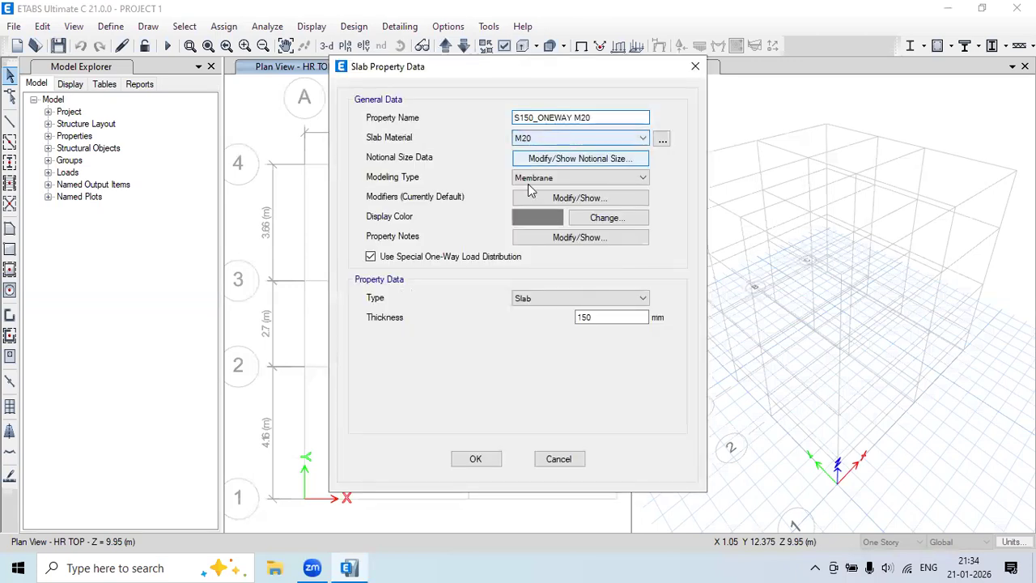
click(475, 459)
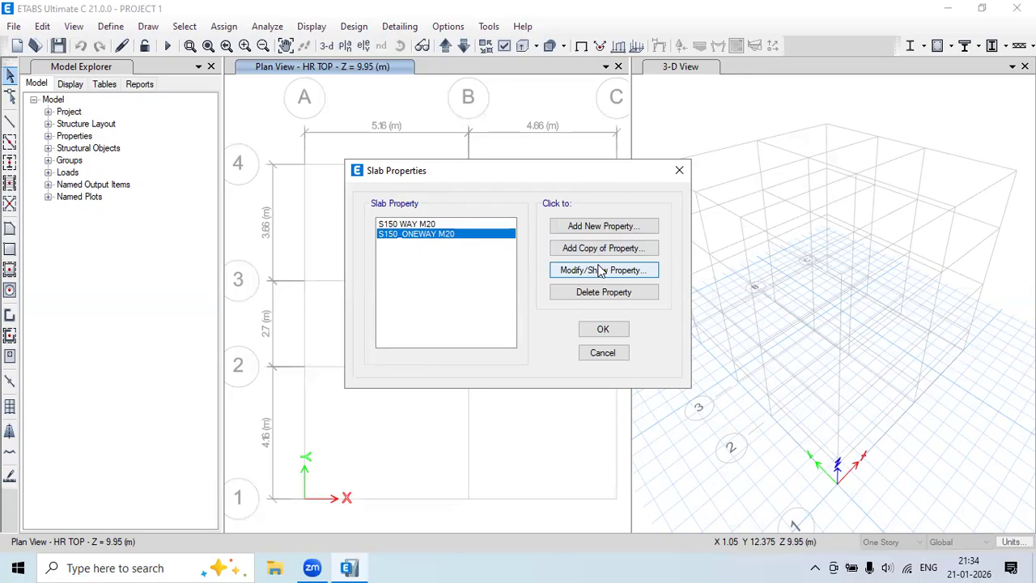
click(601, 333)
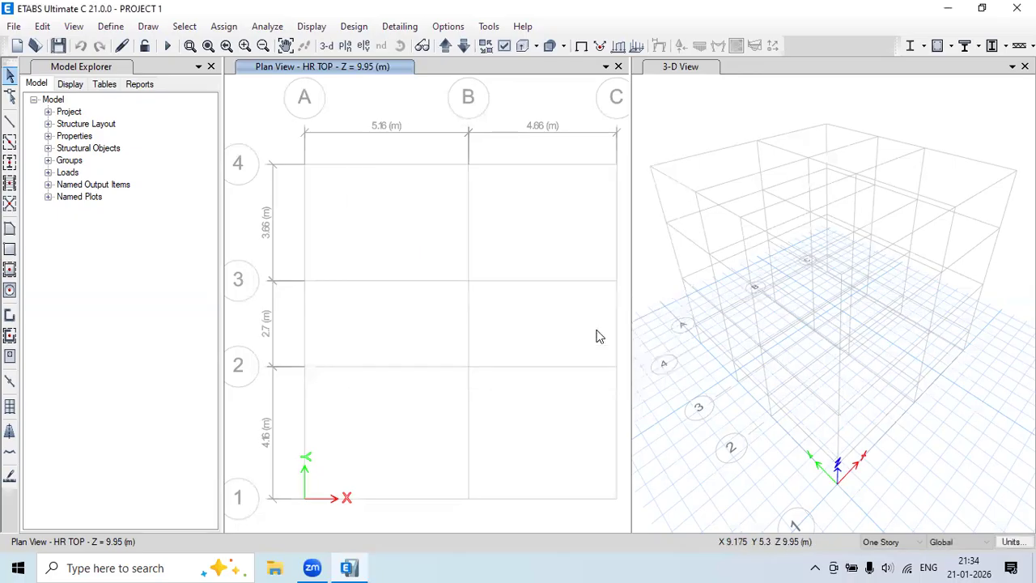
Open Wall Sections and start a new wall property named SW200 M20.
click(110, 27)
mouse_move(154, 73)
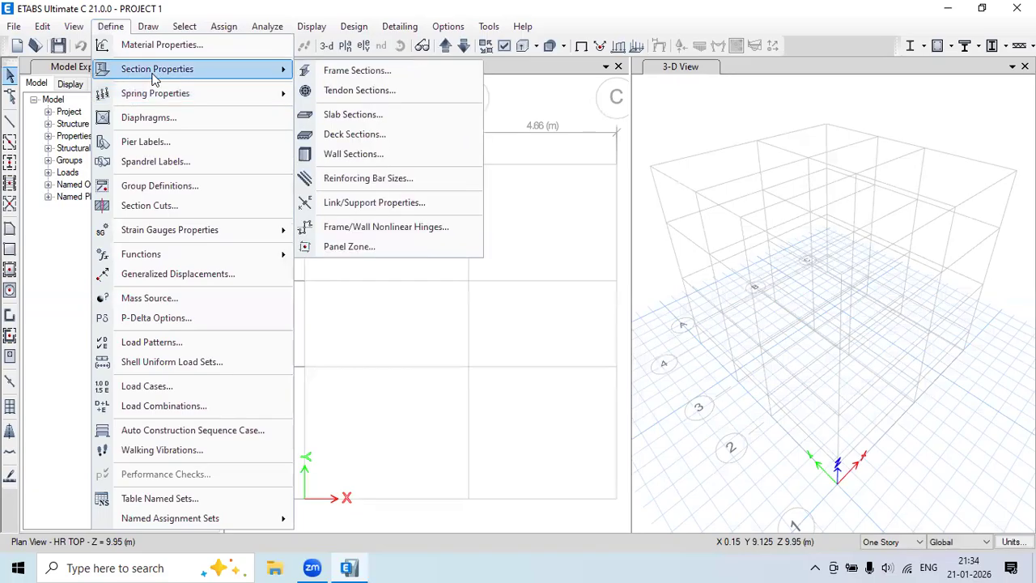
click(390, 154)
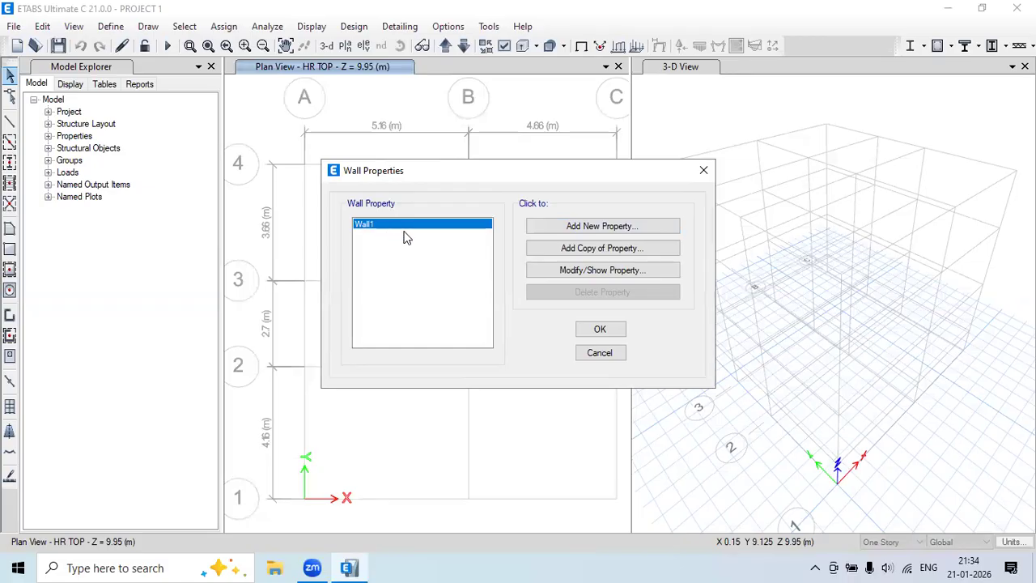
click(596, 228)
click(504, 158)
drag(547, 154, 458, 167)
text(SW200)
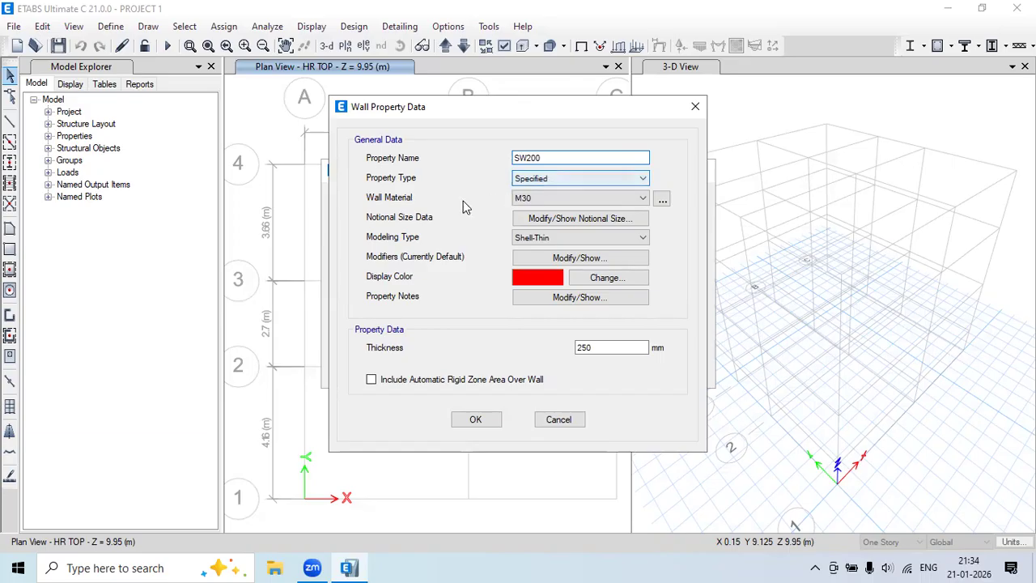
Set the SW200 M20 wall to M20 material and 200 mm thickness, and save it.
click(534, 199)
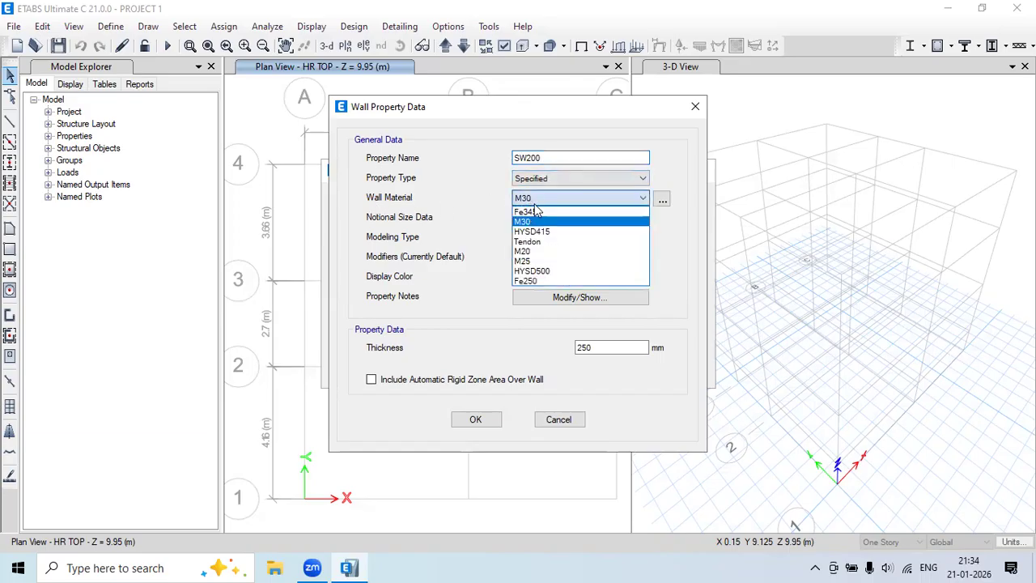
click(542, 252)
click(570, 157)
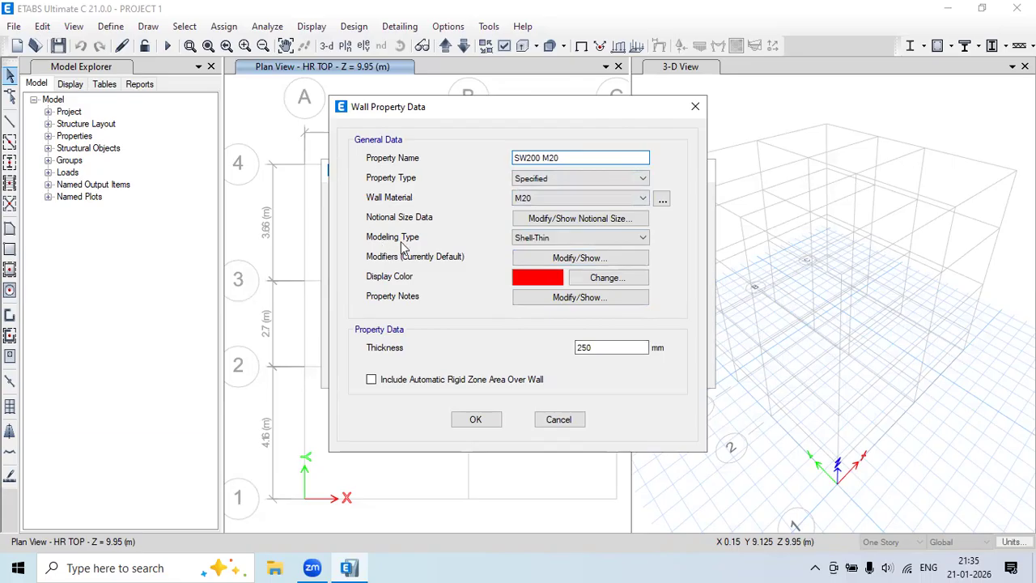
double_click(599, 348)
text(2)
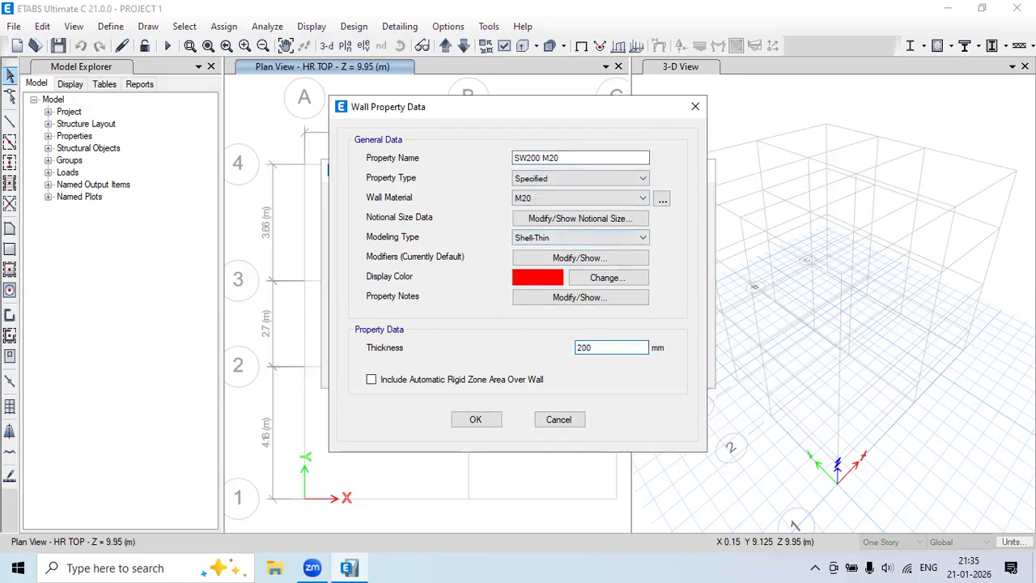
click(477, 421)
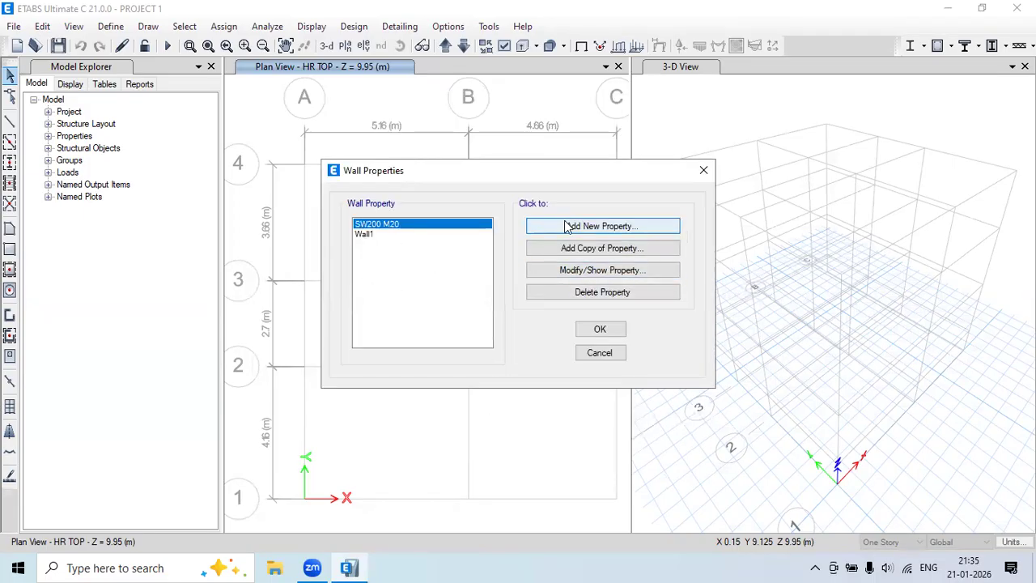
Add a wall section SW250 M20 in M20 concrete.
click(591, 228)
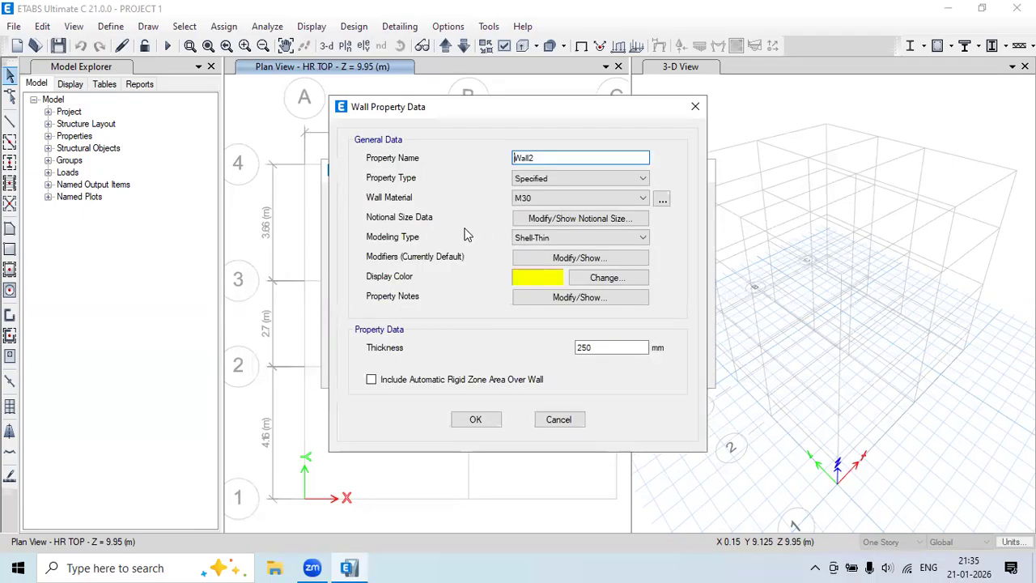
double_click(551, 159)
text(SW250 M20)
click(548, 199)
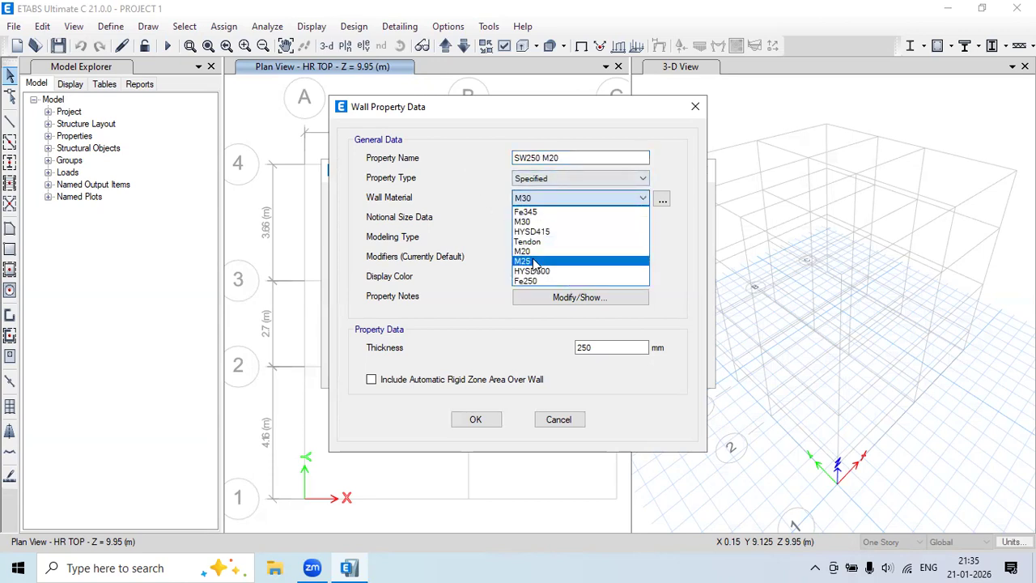
click(530, 251)
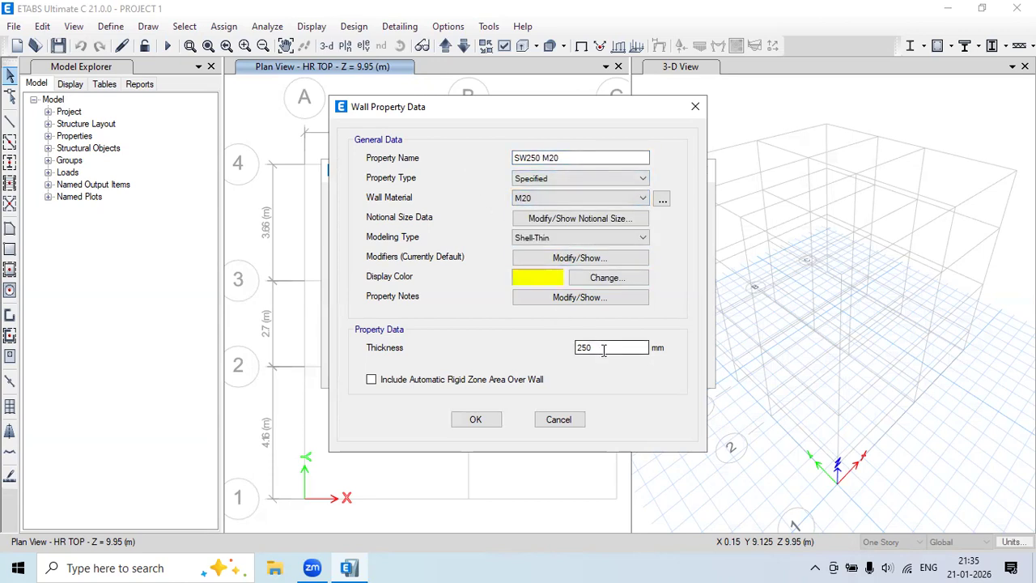
click(475, 419)
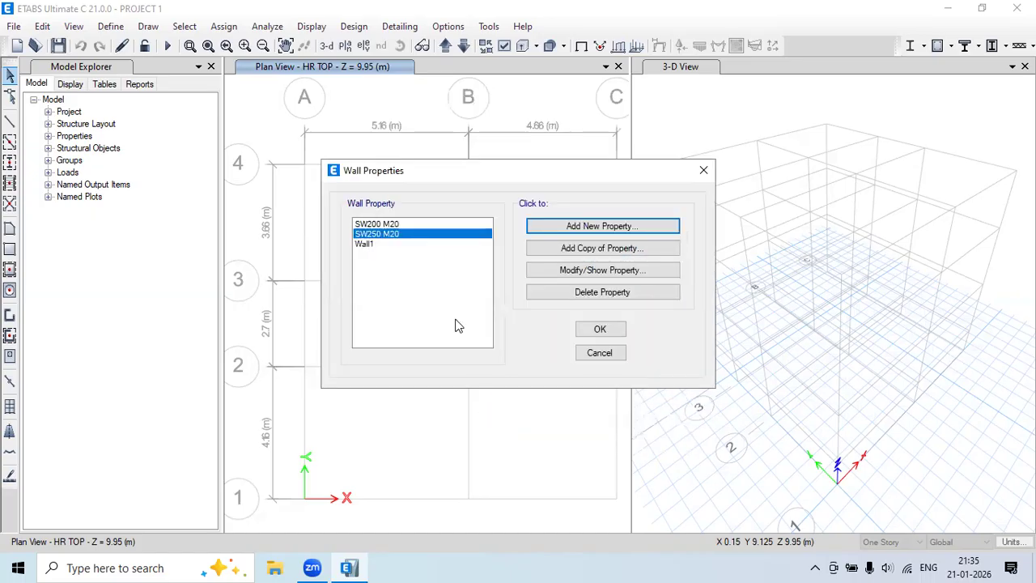
Delete the default Wall1 section and accept the wall section changes.
click(375, 245)
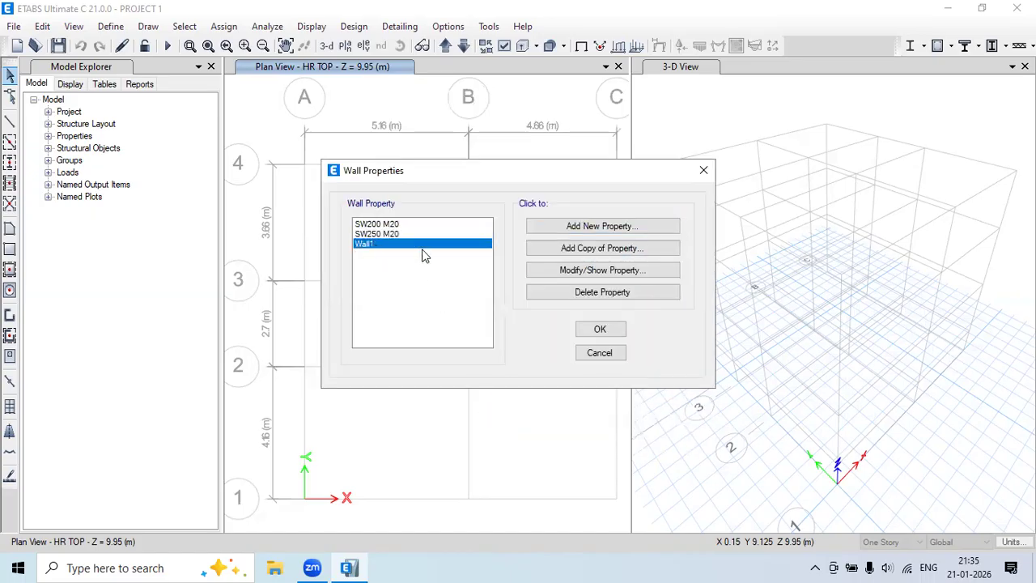
click(584, 293)
click(539, 338)
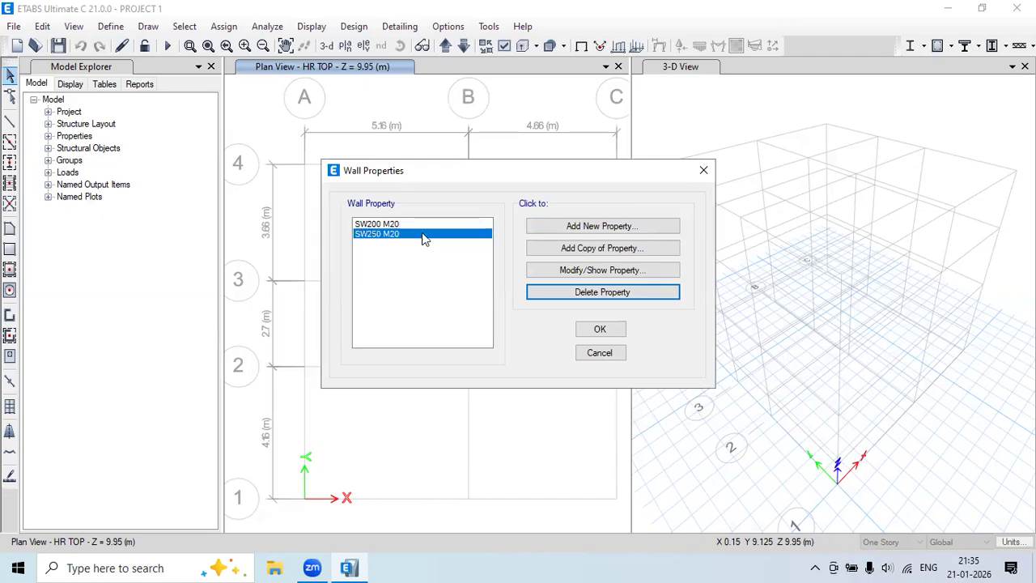
click(596, 332)
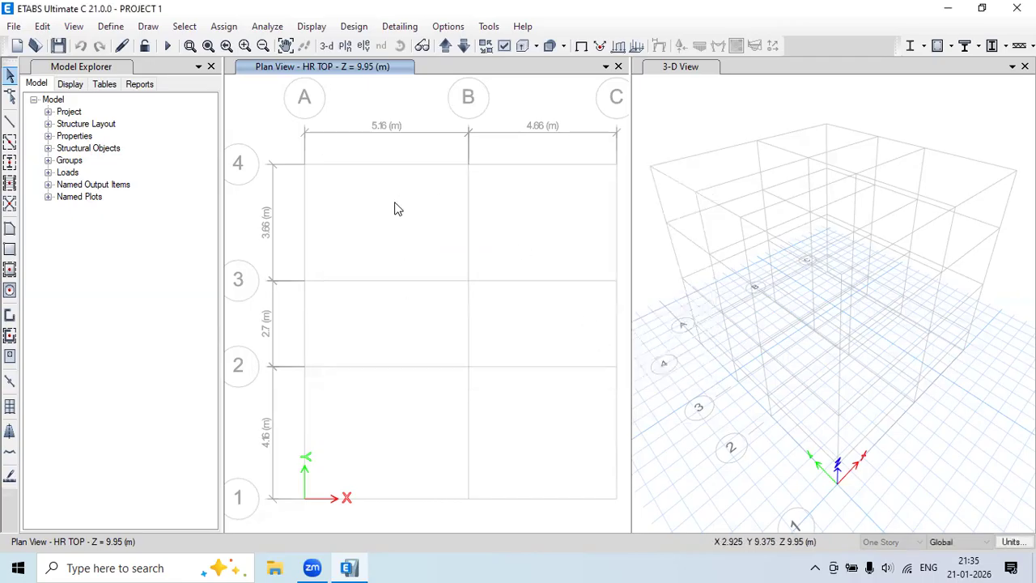
click(111, 25)
Open Reinforcing Bar Sizes and delete the 6, 14, 18, 22 and 26 mm bars.
mouse_move(120, 71)
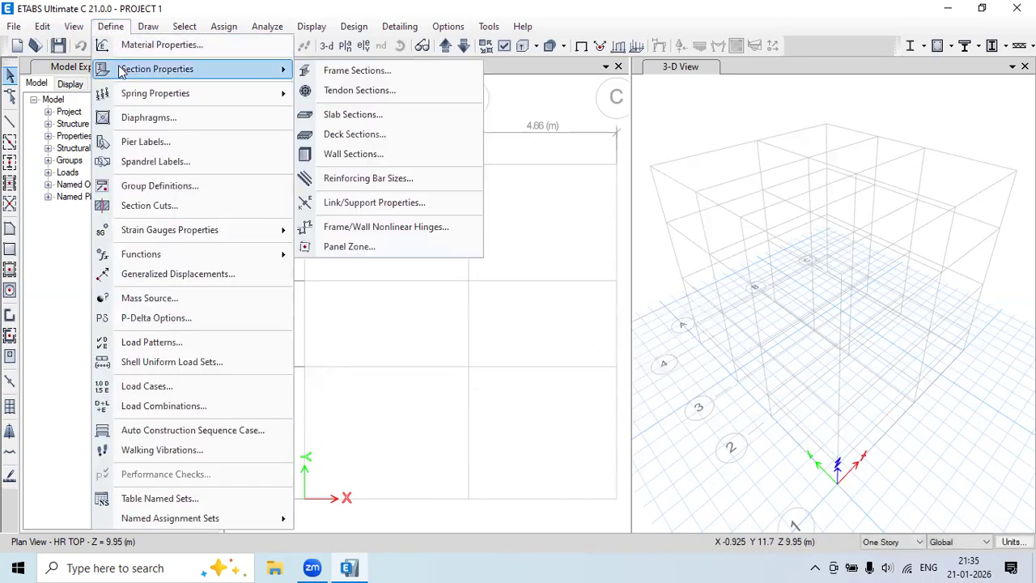
click(411, 181)
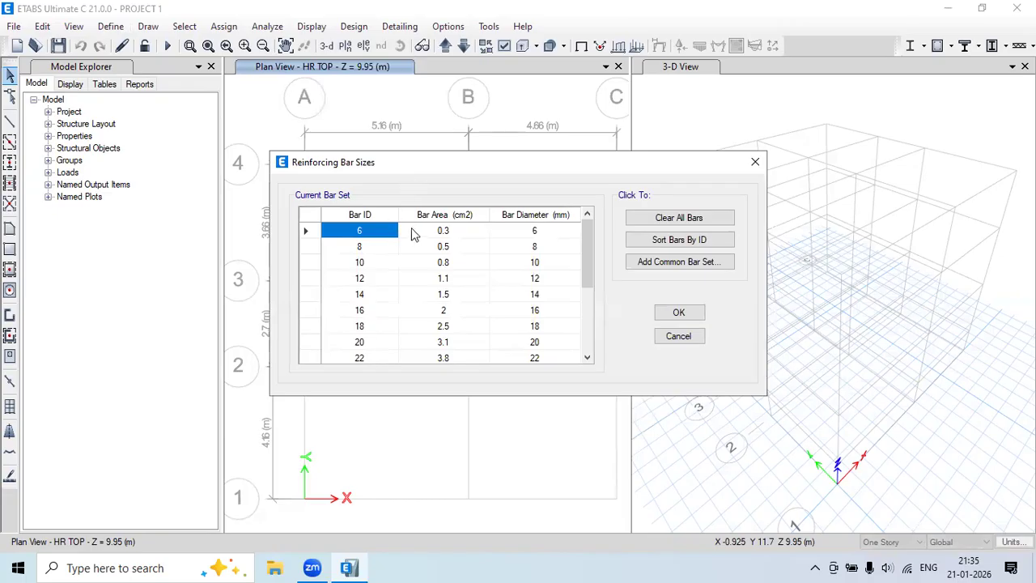
scroll(377, 295, down, 3)
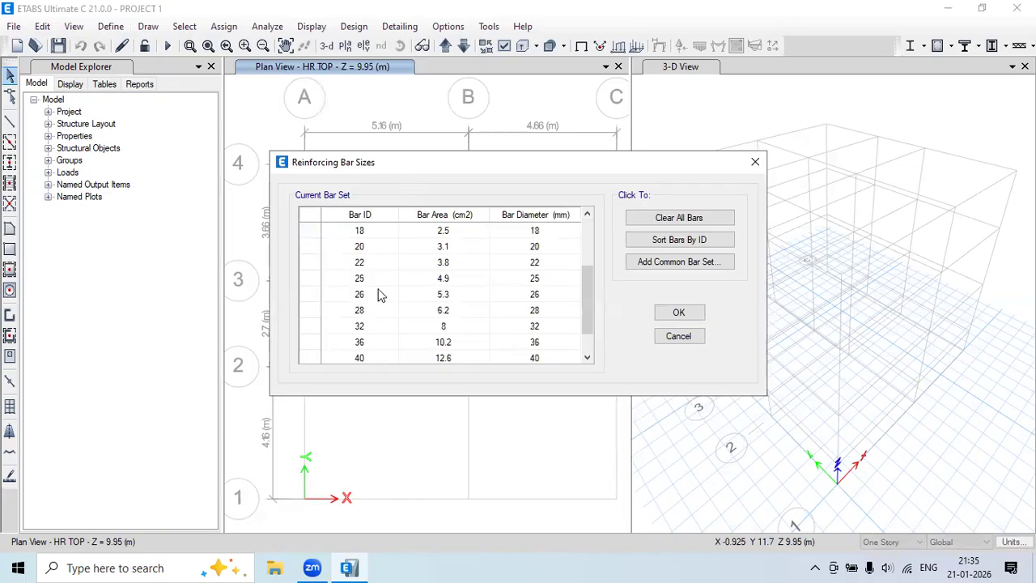
scroll(375, 326, up, 3)
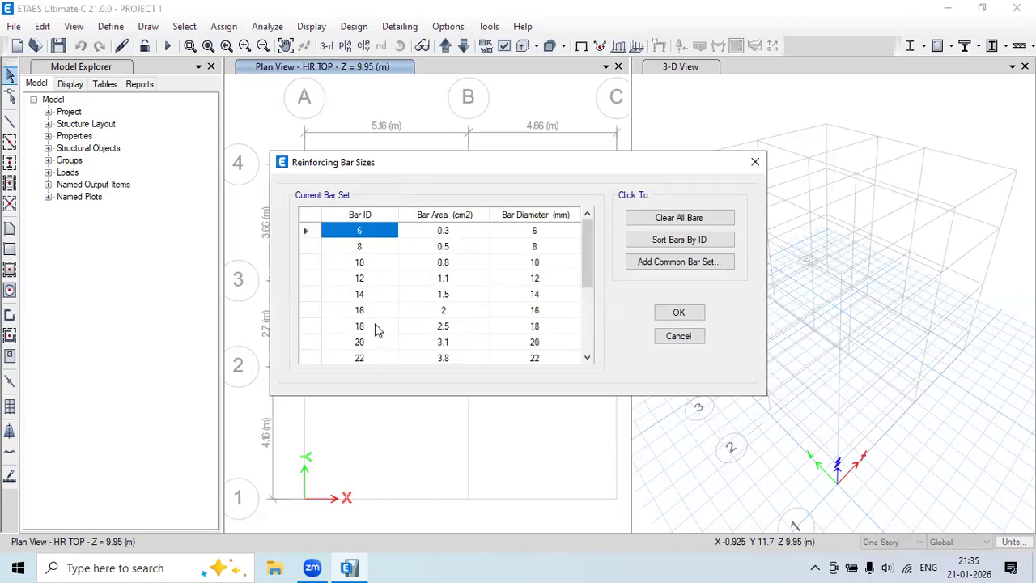
click(310, 233)
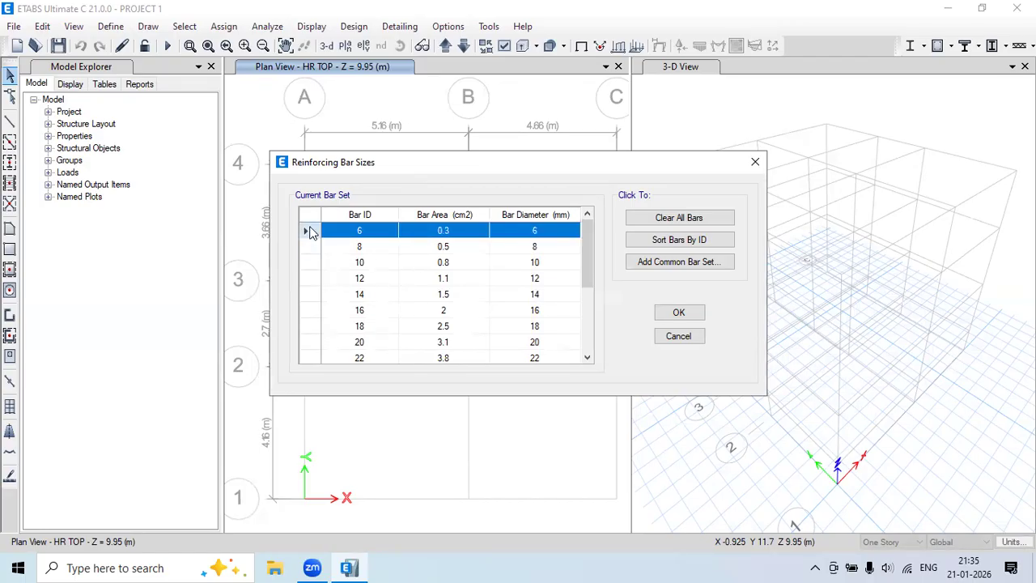
key(Delete)
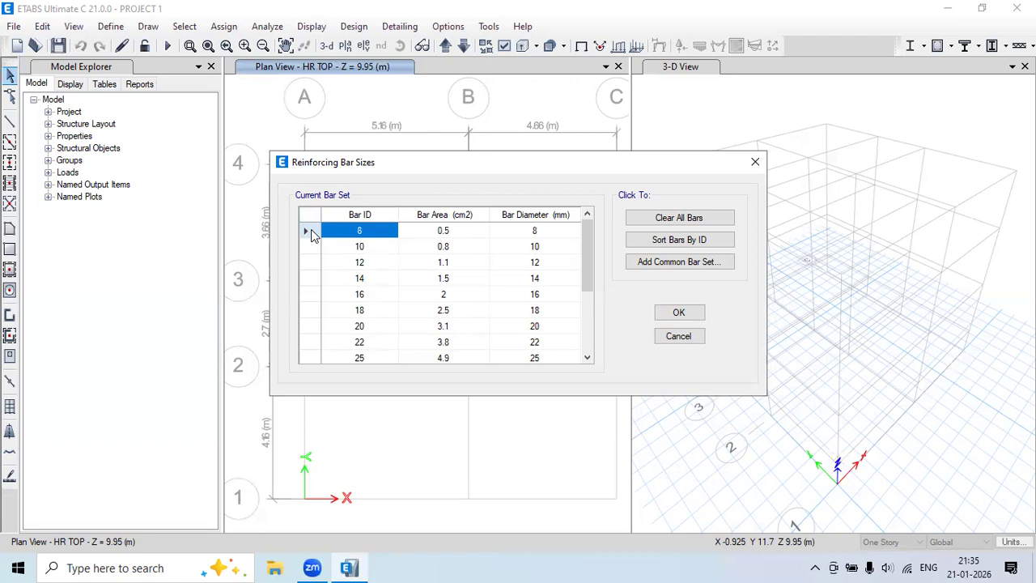
click(310, 279)
key(Delete)
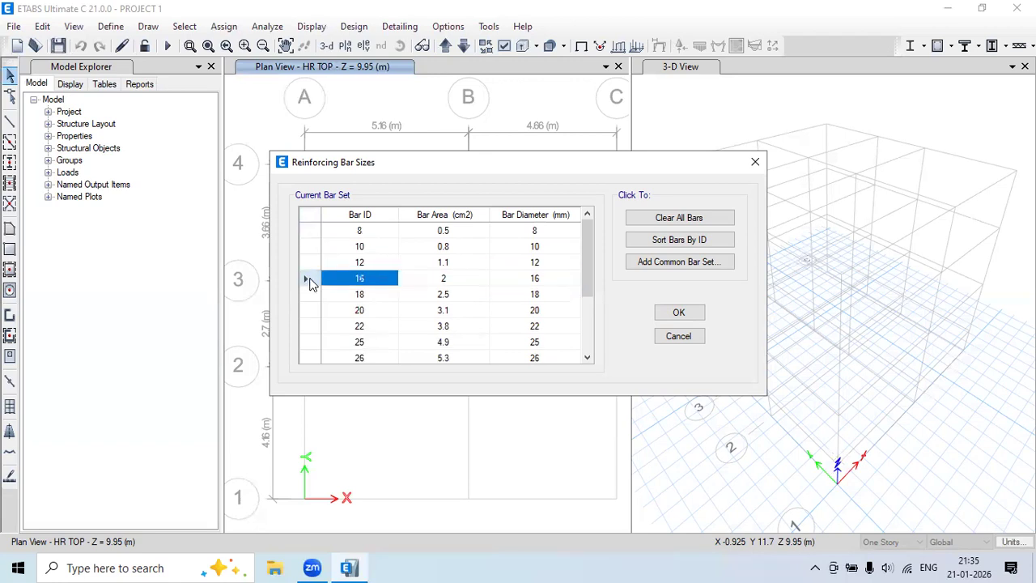
click(310, 295)
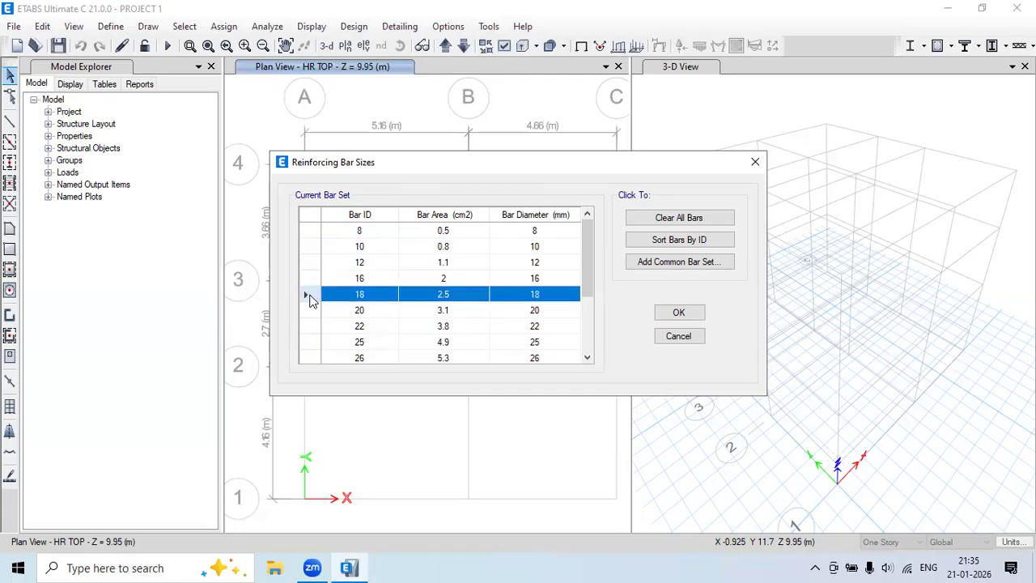
key(Delete)
click(311, 311)
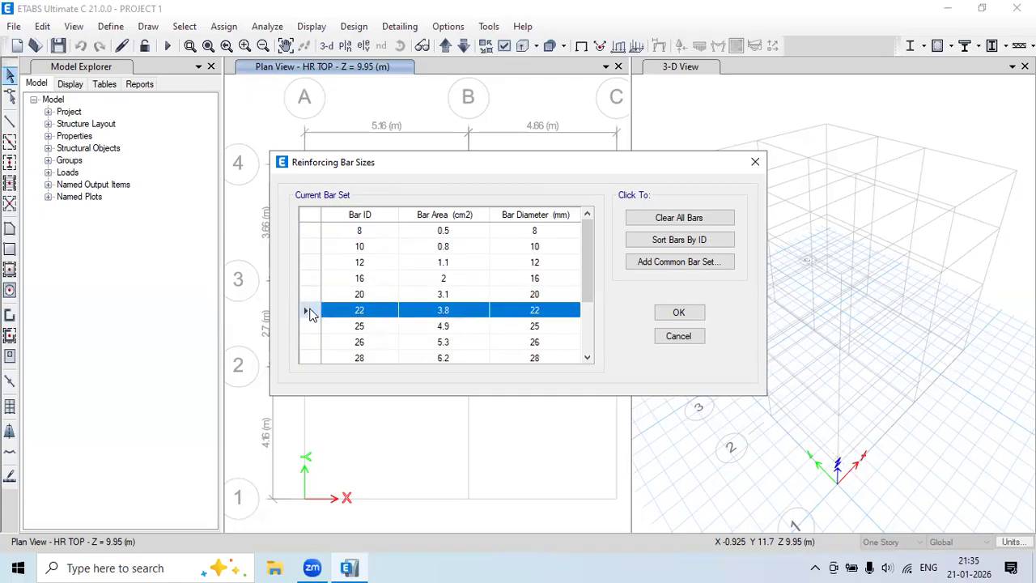
key(Delete)
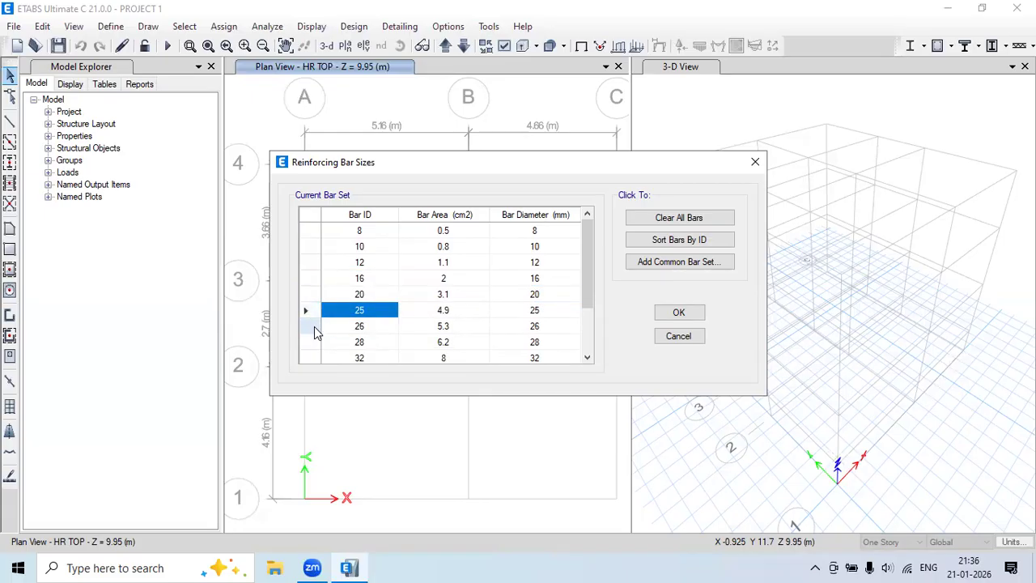
click(314, 326)
key(Delete)
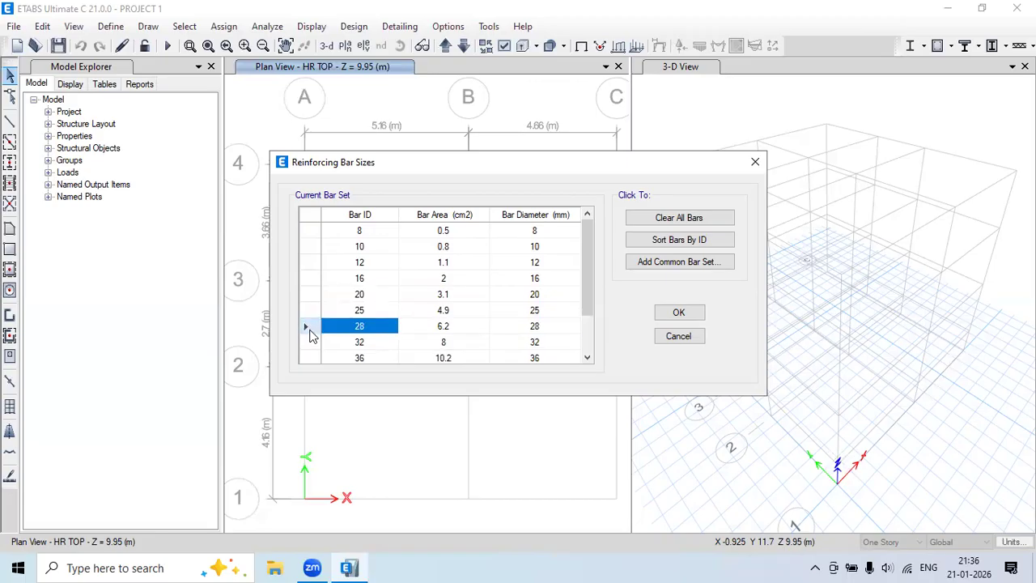
Delete the 28, 32, 36, 40 and 50 mm bars and confirm the trimmed set.
click(311, 329)
key(Delete)
click(311, 332)
key(Delete)
click(312, 332)
key(Delete)
click(311, 332)
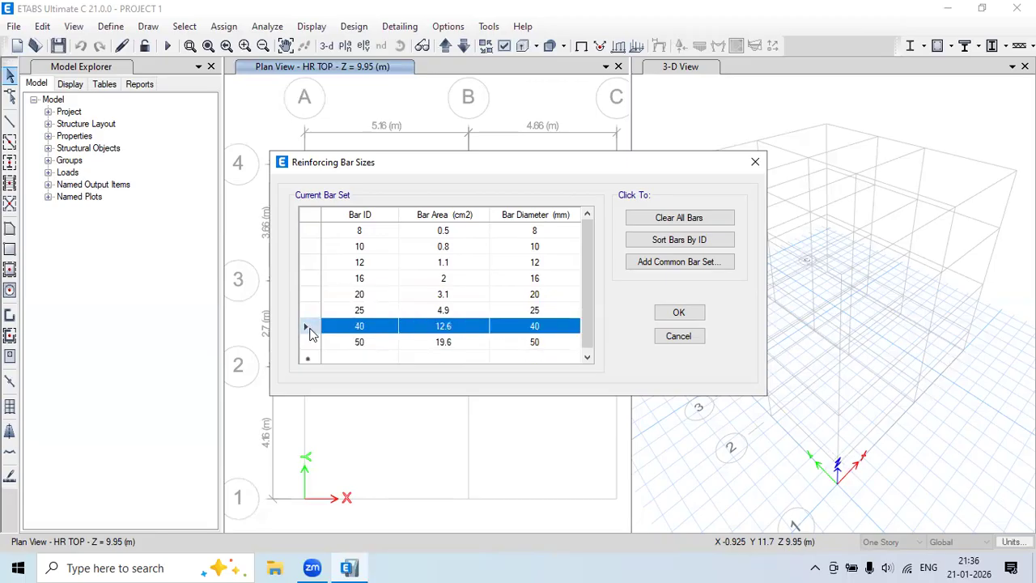
key(Delete)
click(312, 332)
key(Delete)
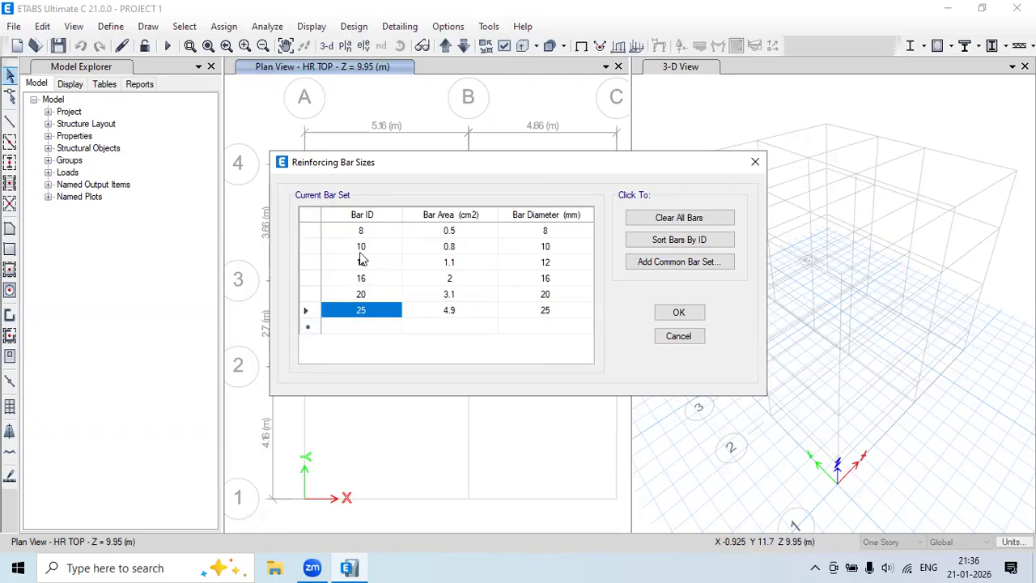
click(678, 315)
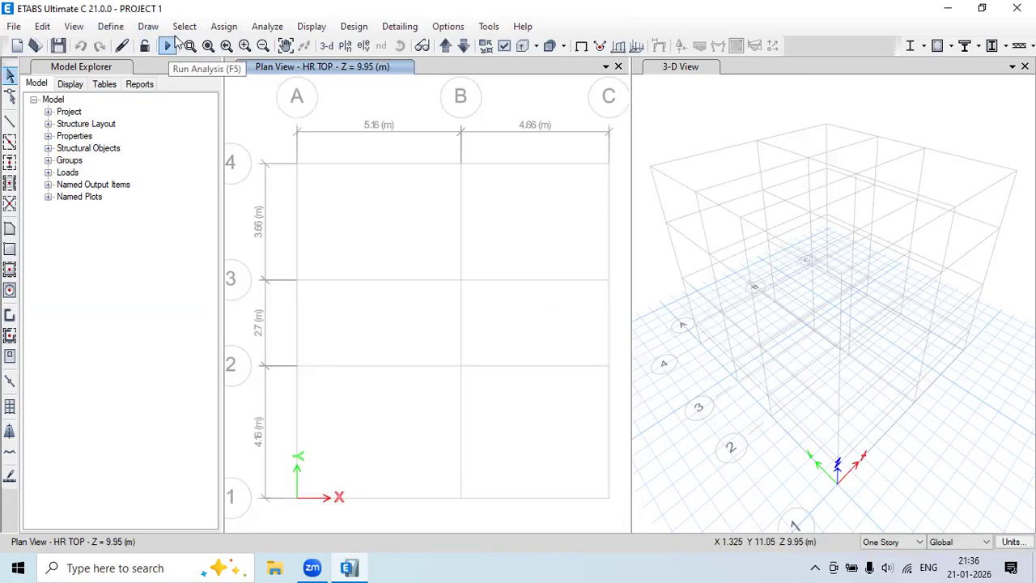
Use Options > Save User Default Settings and acknowledge the saved-successfully message.
click(110, 26)
mouse_move(140, 69)
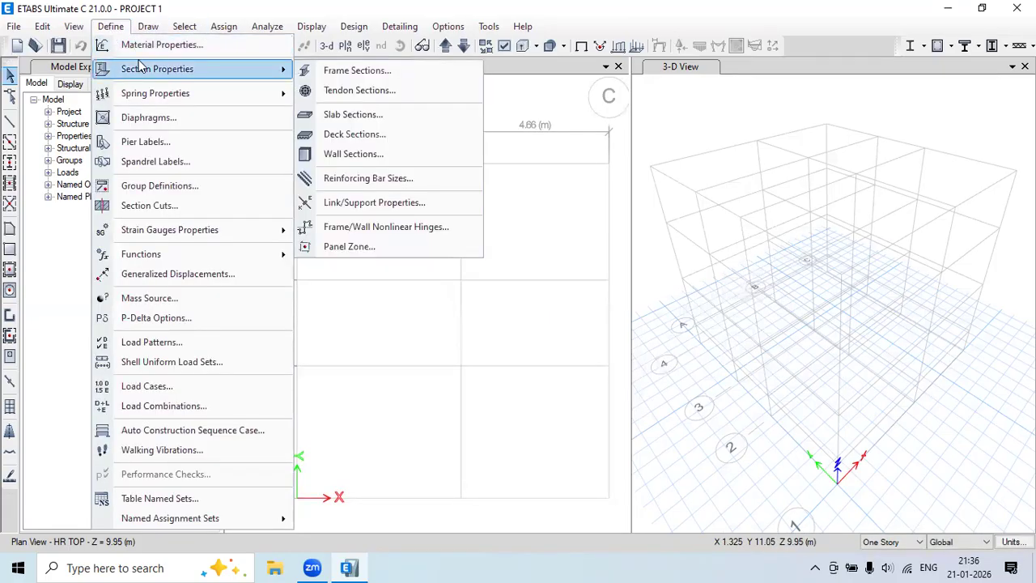
click(530, 154)
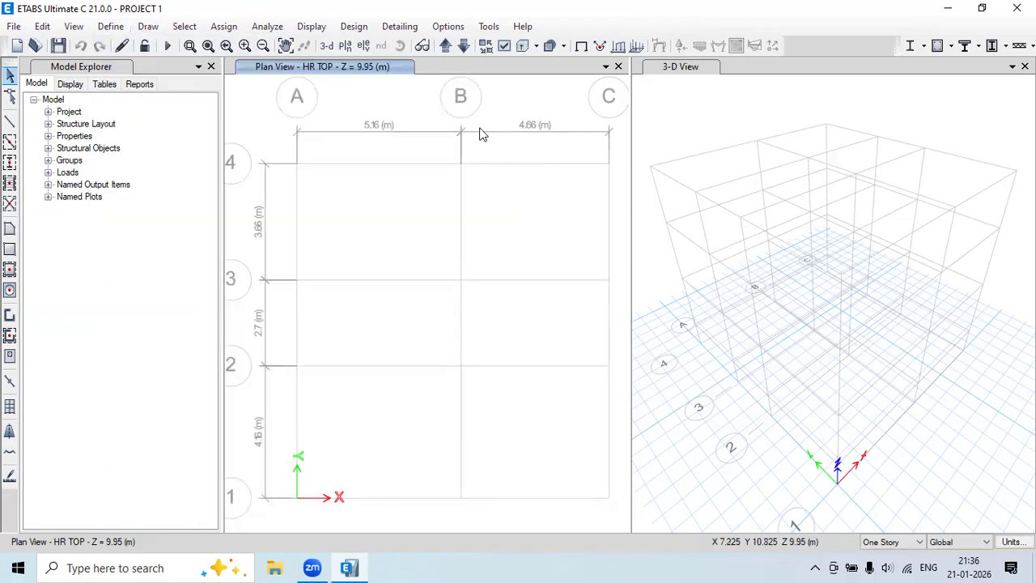
click(459, 29)
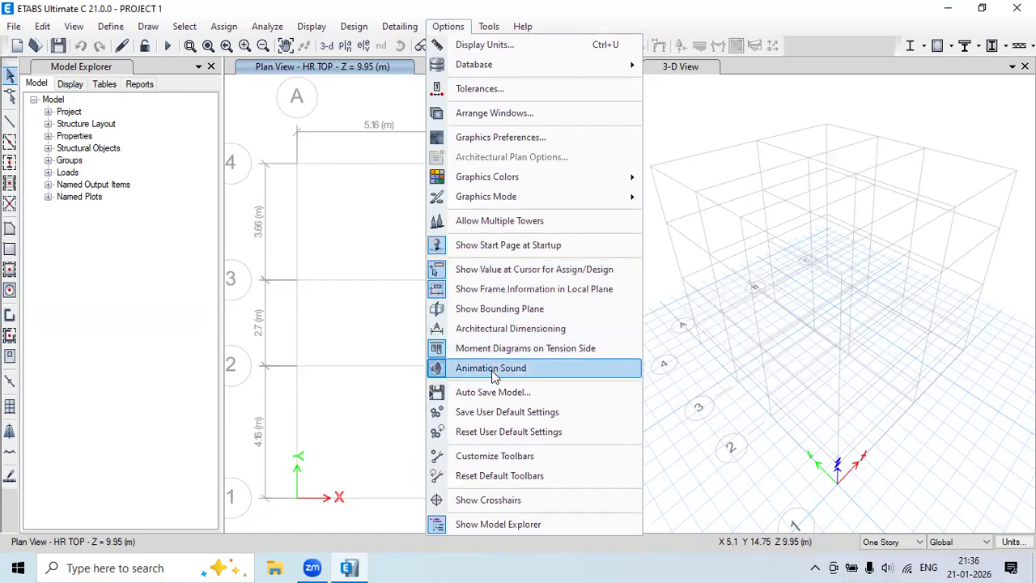
click(574, 414)
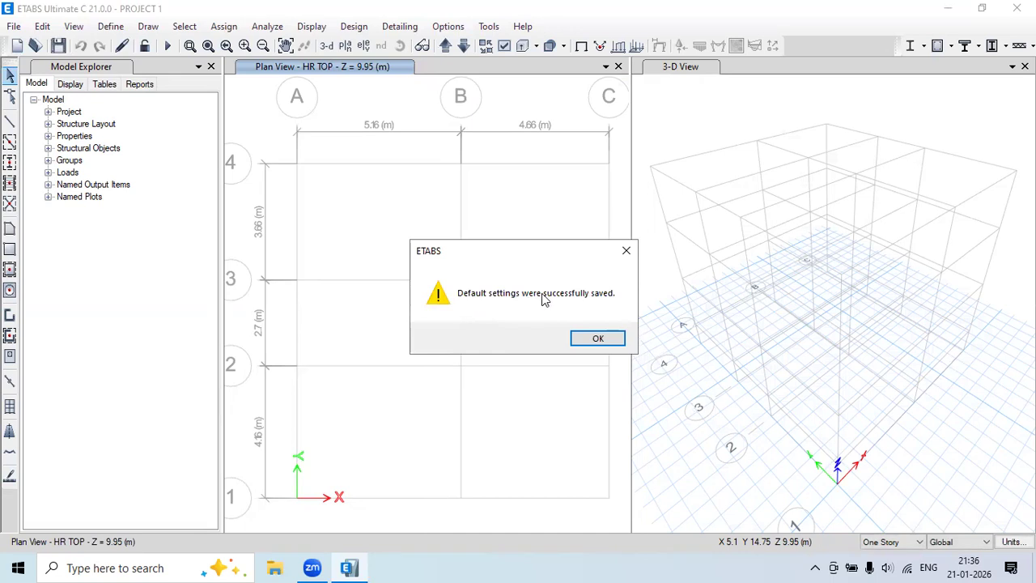
click(598, 338)
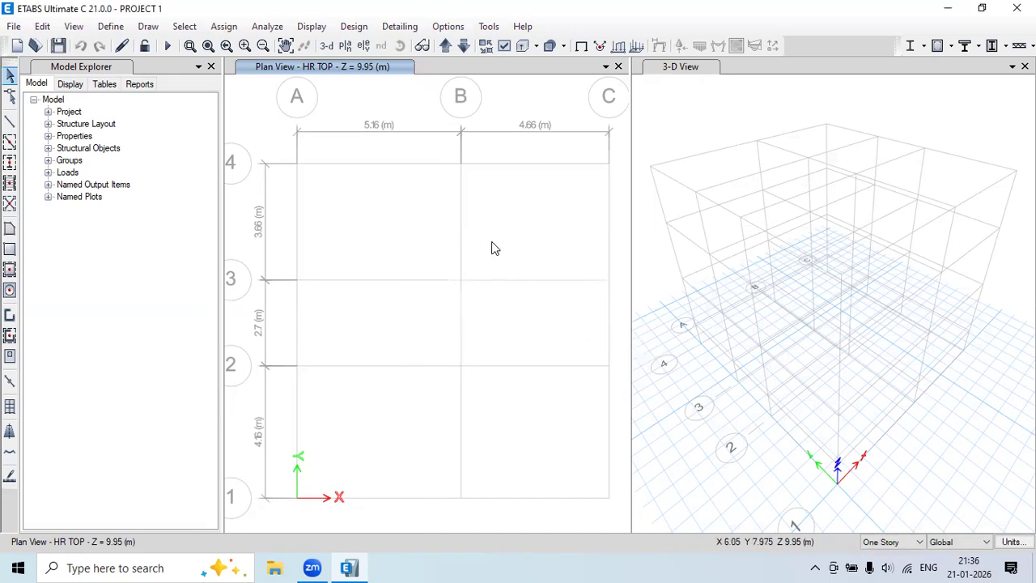
Open the File menu.
click(25, 31)
Save the current model and close it.
click(37, 106)
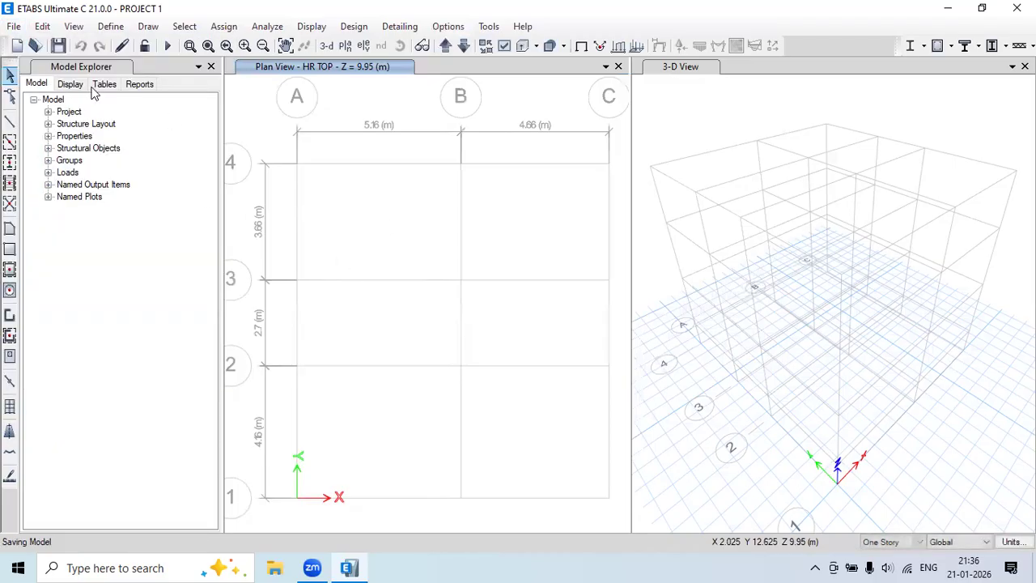
click(14, 26)
click(37, 107)
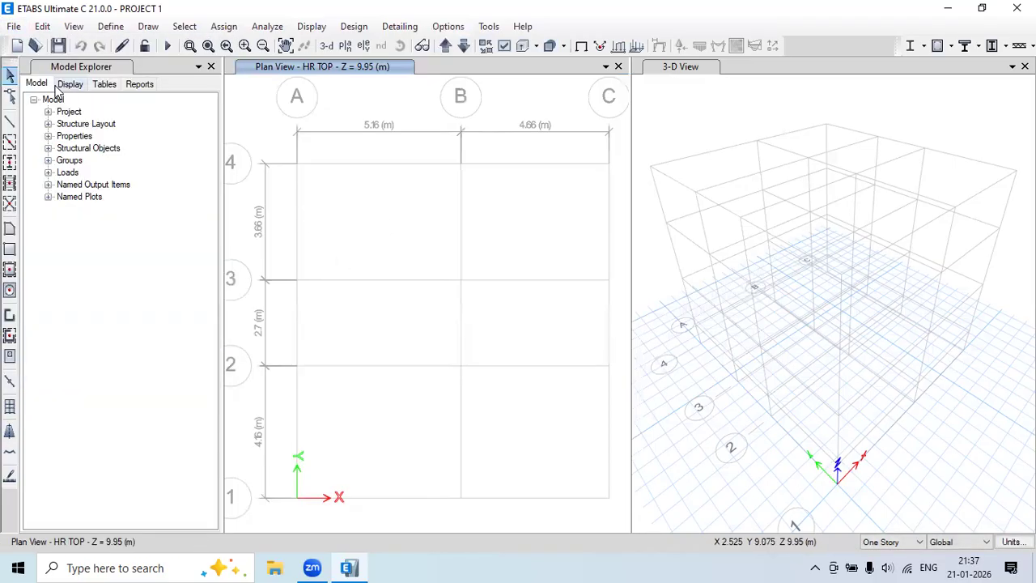
click(12, 26)
click(43, 80)
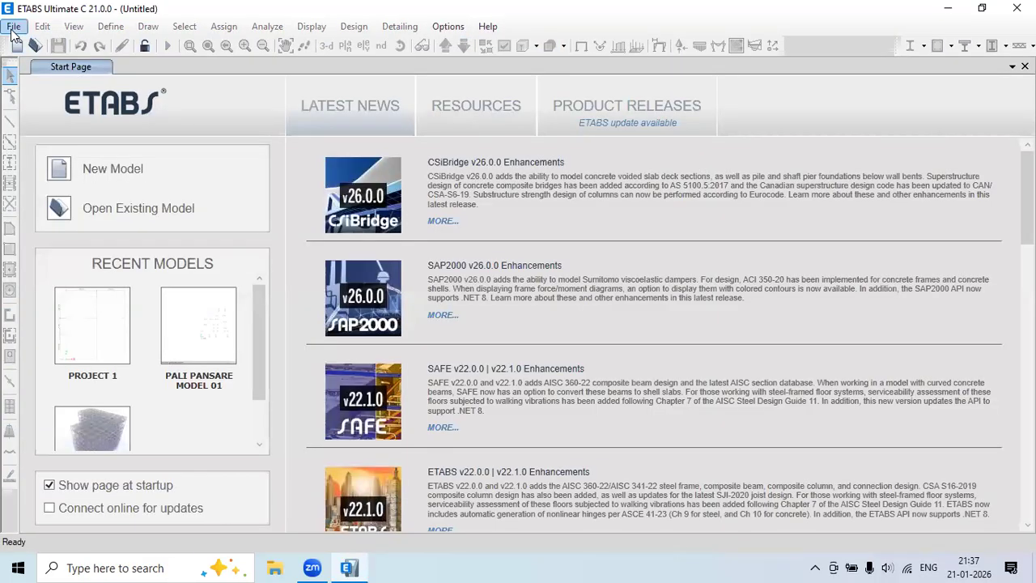
Start a new model using the built-in settings instead of the saved user defaults.
click(13, 28)
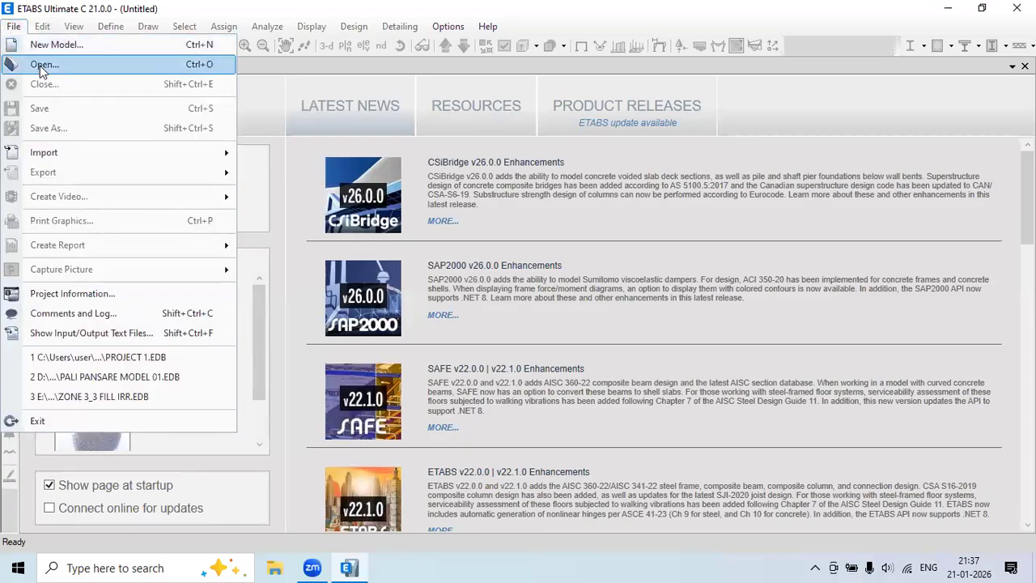
click(58, 49)
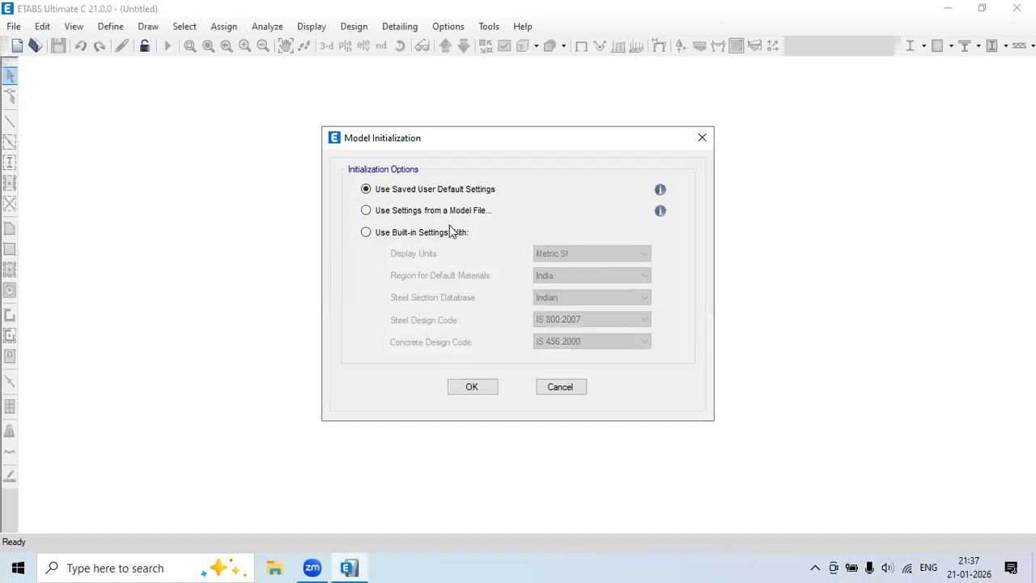
click(404, 235)
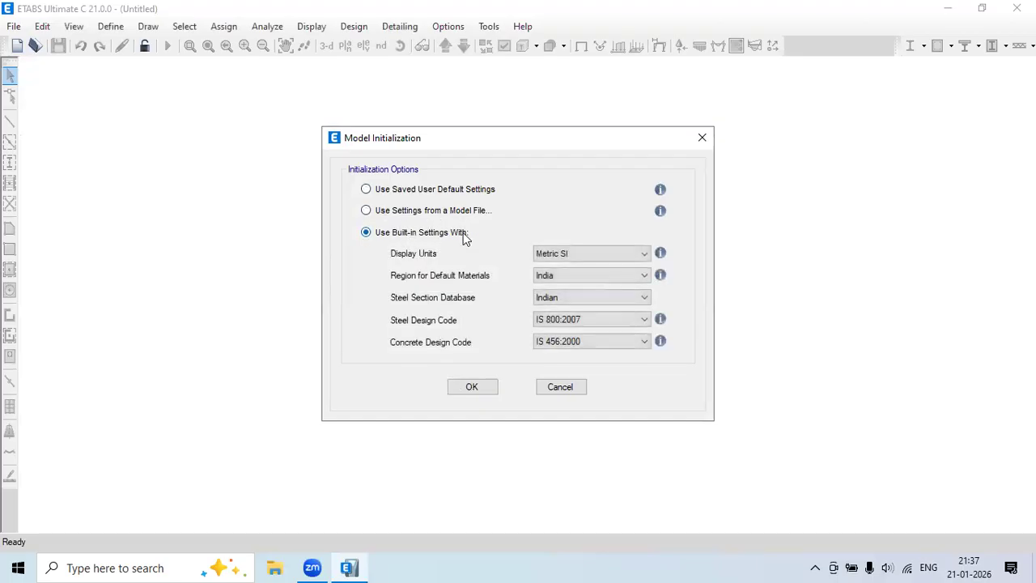
click(490, 388)
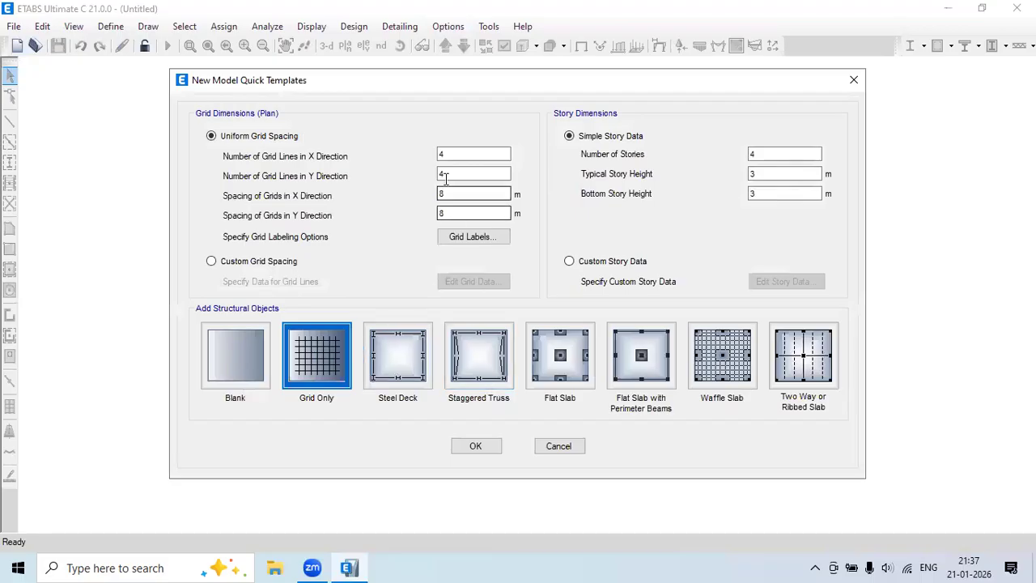
Create a grid-only model with 3 m X and Y grid spacing.
double_click(473, 193)
text(3)
double_click(451, 212)
text(3)
click(317, 357)
click(475, 445)
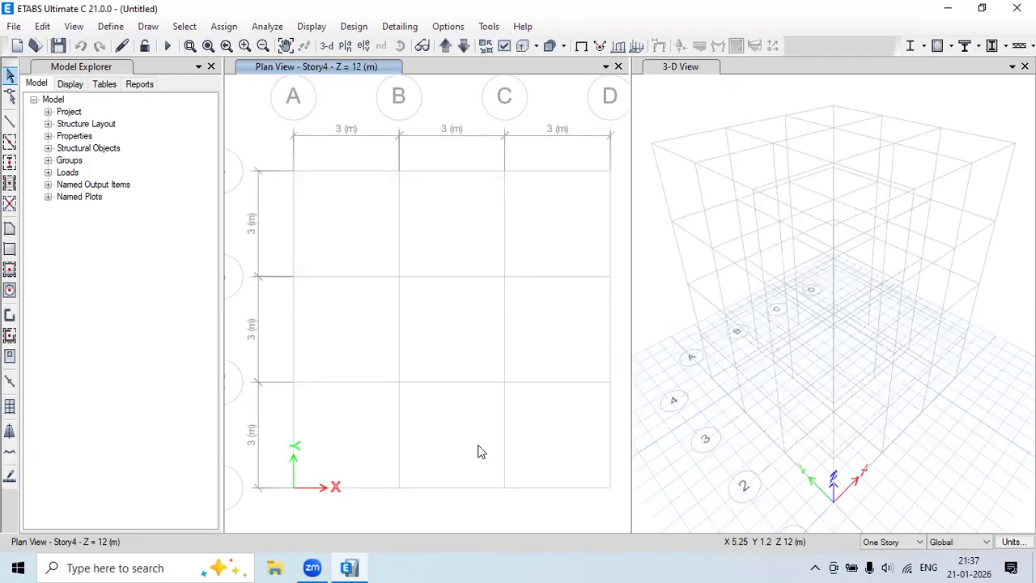
Review the default frame sections list and close it without changes.
click(110, 26)
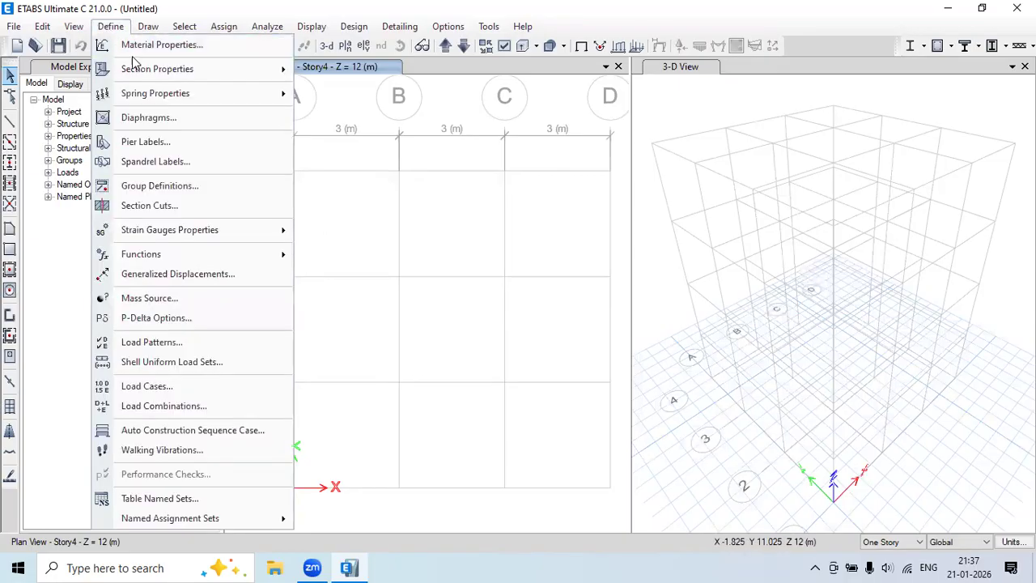
mouse_move(225, 68)
click(335, 70)
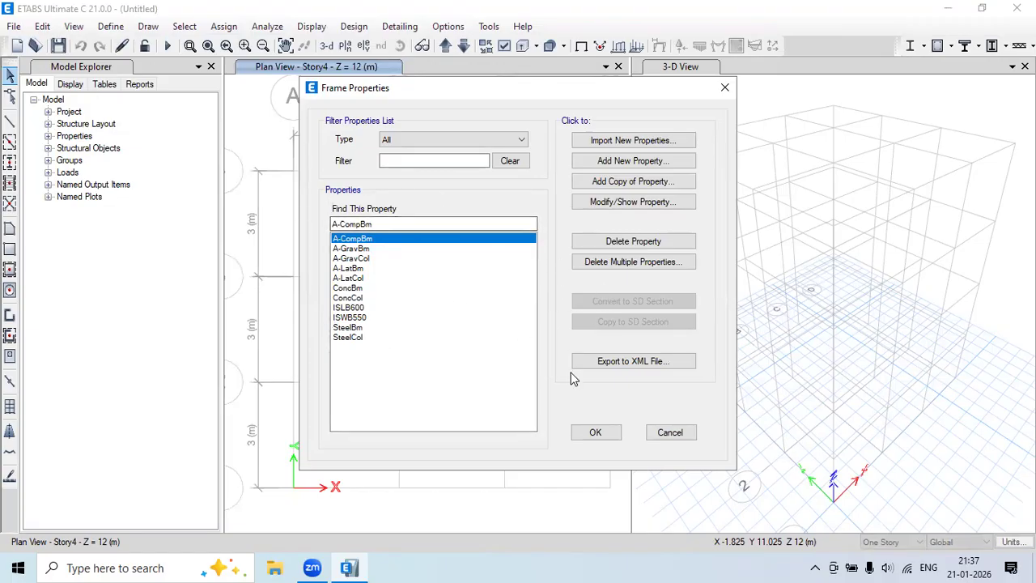
click(670, 432)
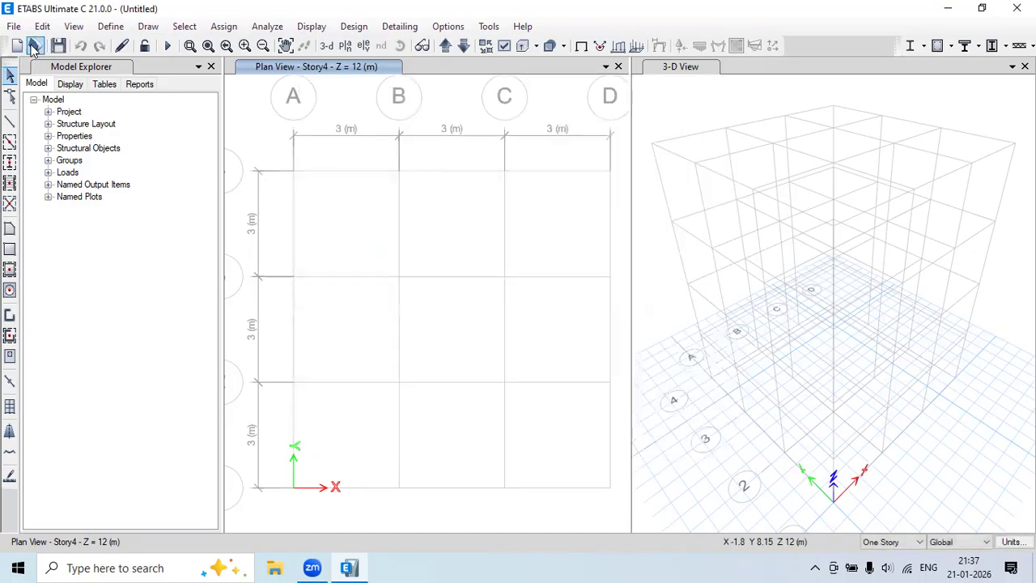
Close the current model without saving changes.
click(14, 26)
click(37, 85)
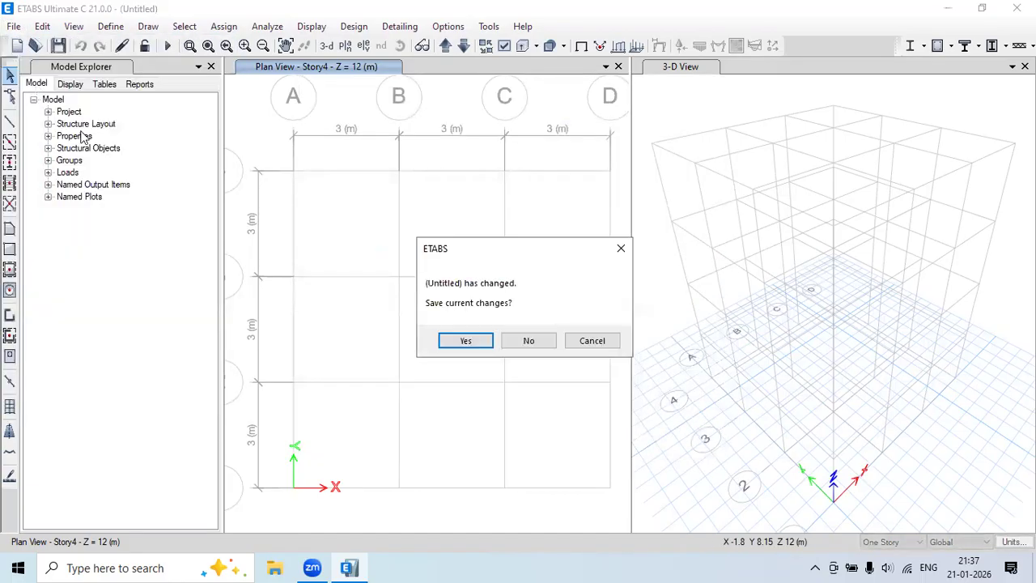
click(528, 340)
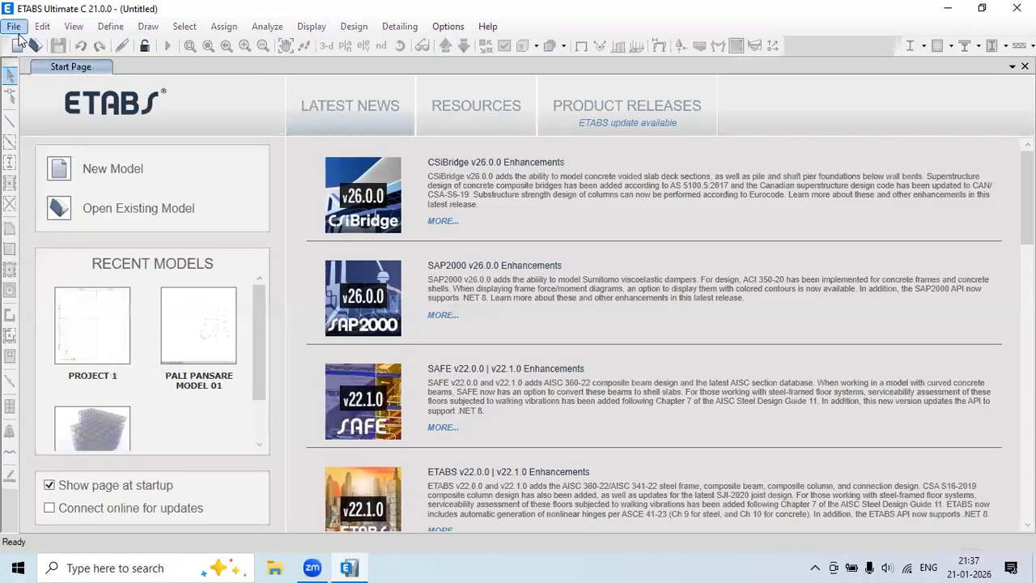
Create a new grid-only model from saved user defaults with 3 m grid spacing.
click(14, 27)
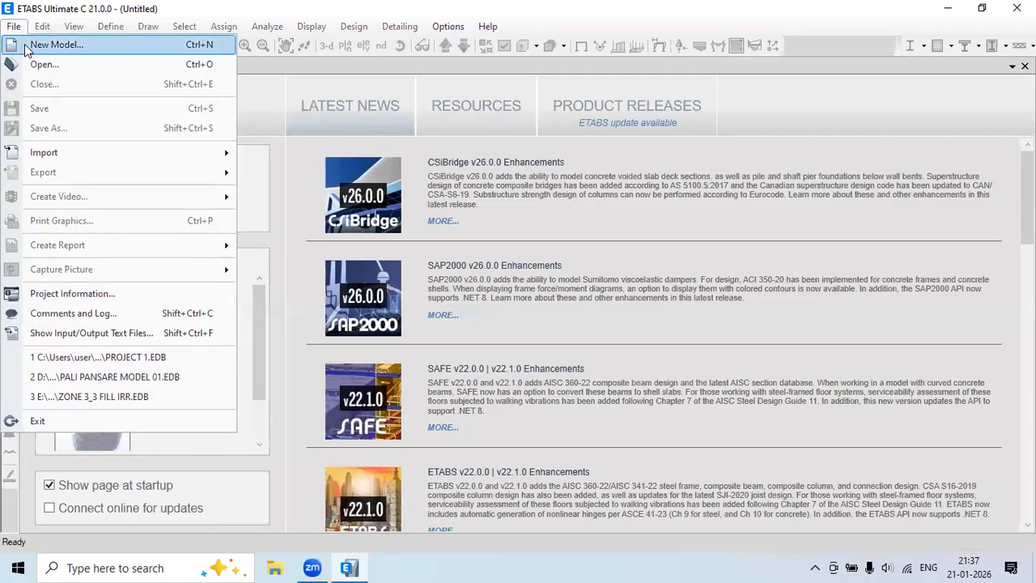
click(34, 45)
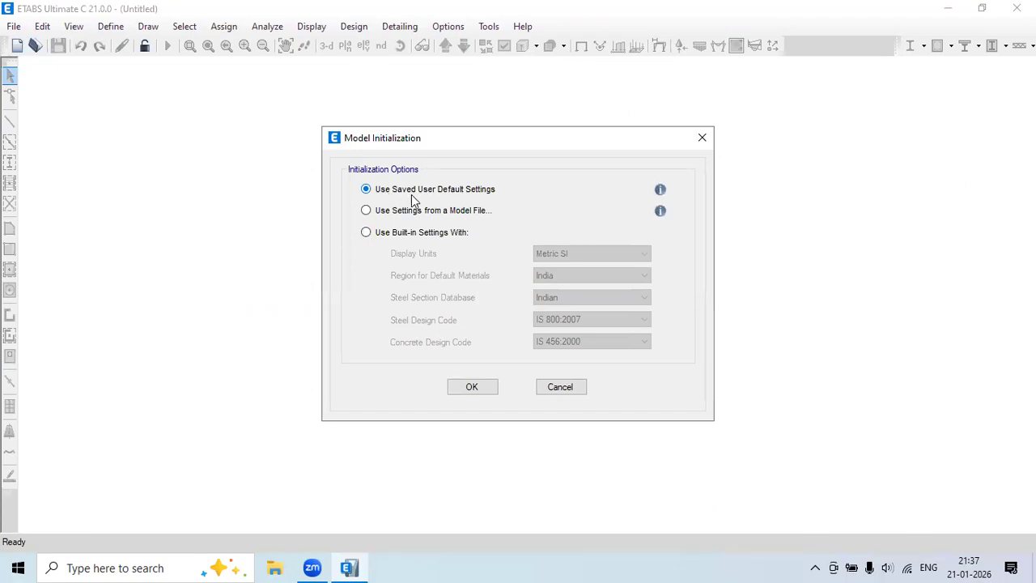
click(476, 387)
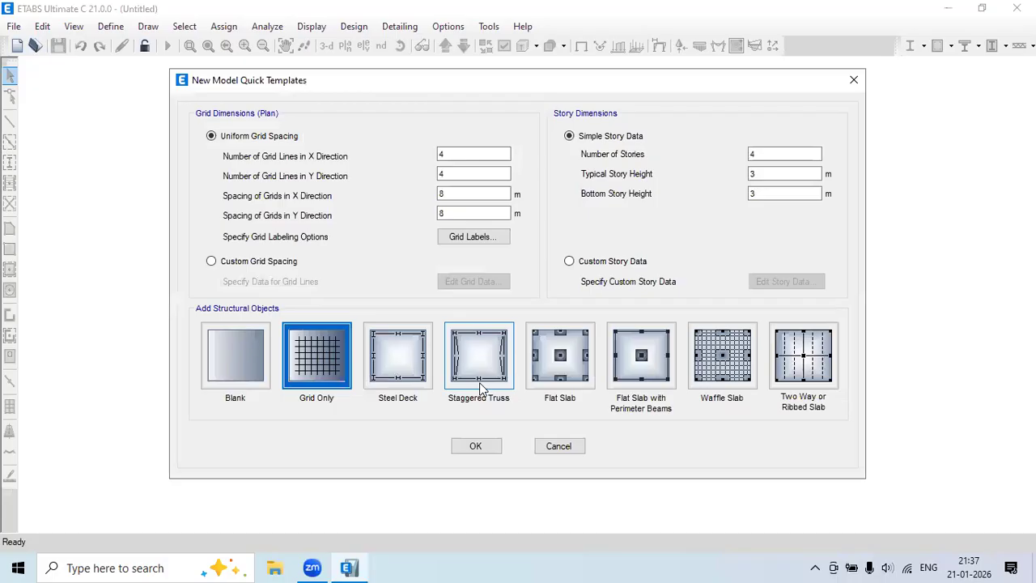
double_click(451, 195)
double_click(464, 215)
text(3)
click(475, 446)
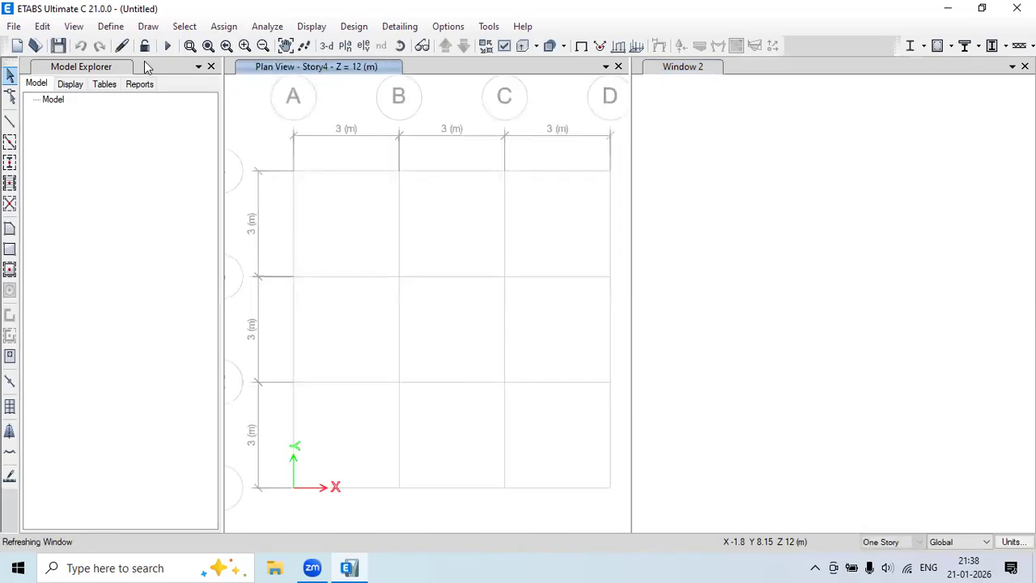
click(110, 26)
mouse_move(129, 71)
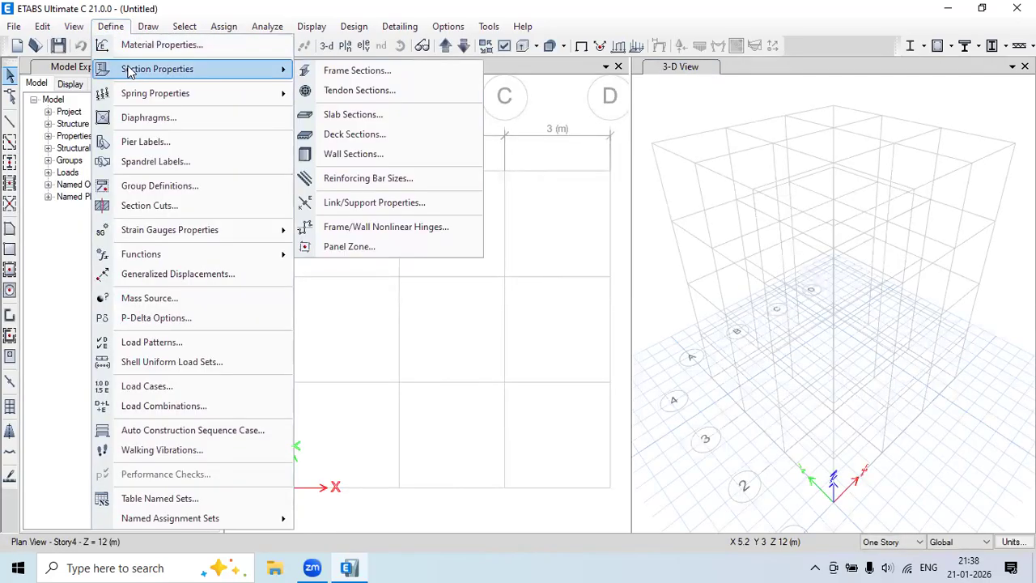
click(392, 76)
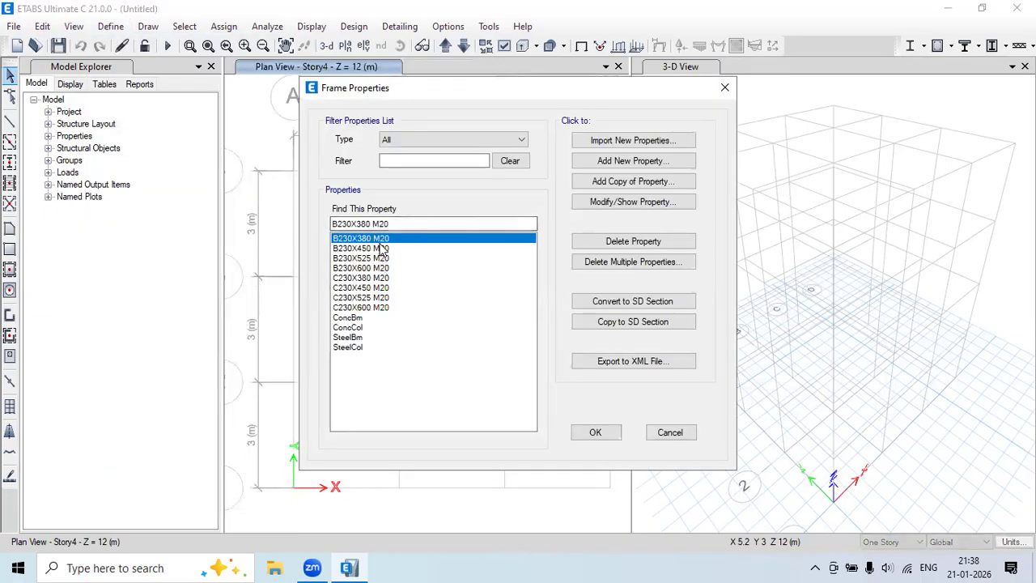
key(Down)
key(Down)
key(Down)
key(Down)
key(Down)
key(Down)
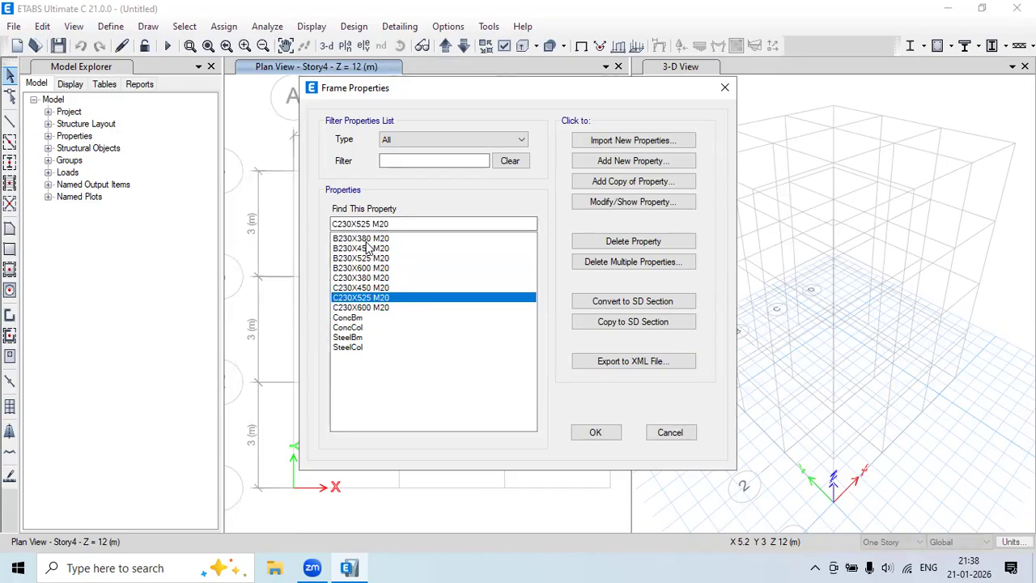
click(369, 239)
click(371, 248)
click(370, 258)
click(368, 286)
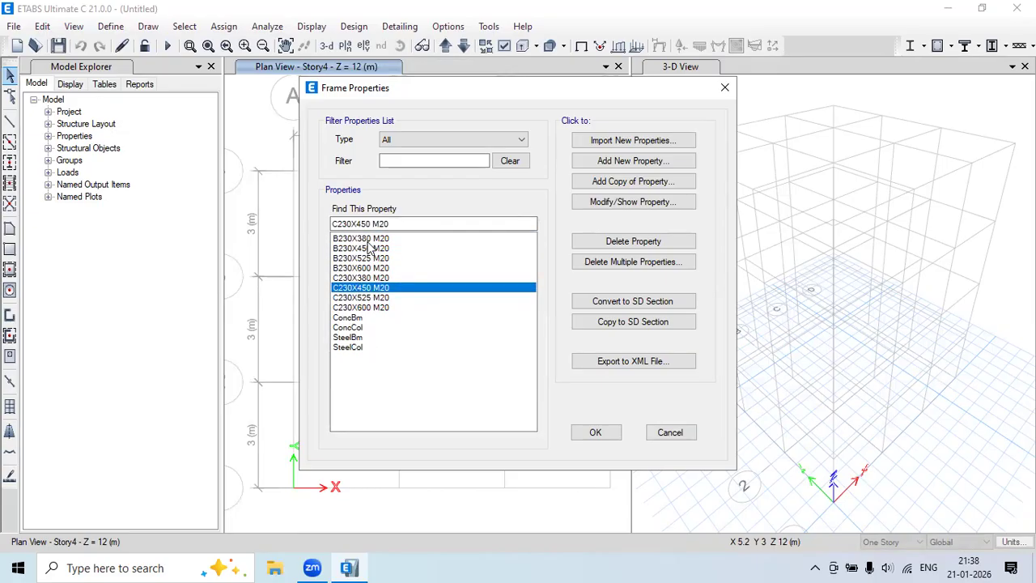
click(353, 318)
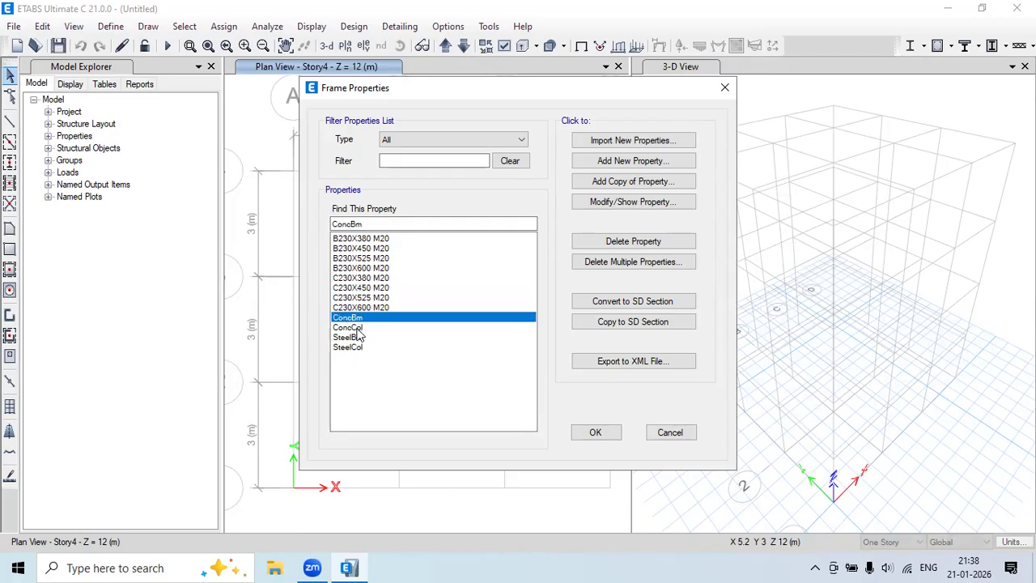
click(359, 328)
click(356, 337)
click(358, 348)
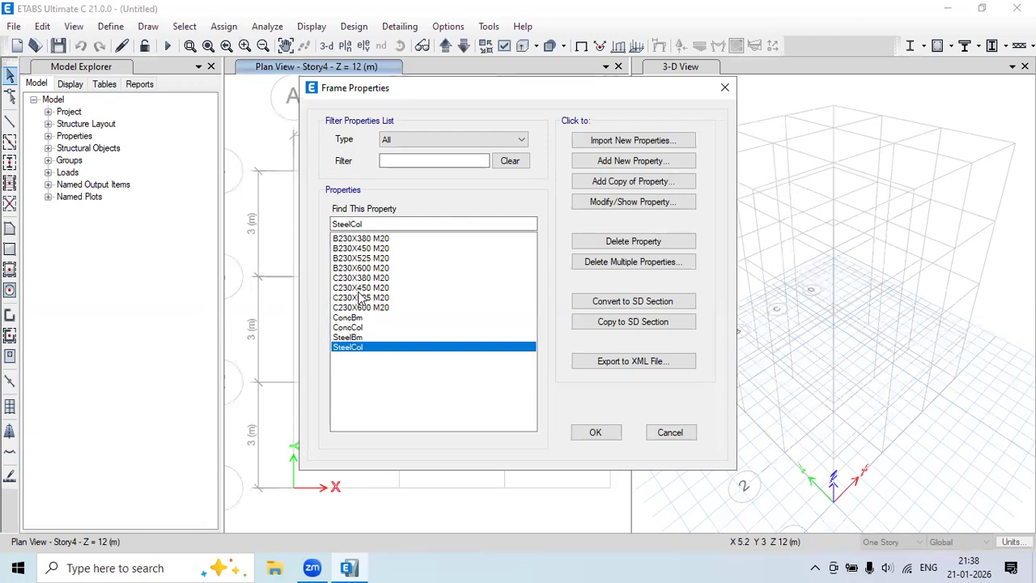
click(595, 431)
click(110, 26)
mouse_move(142, 73)
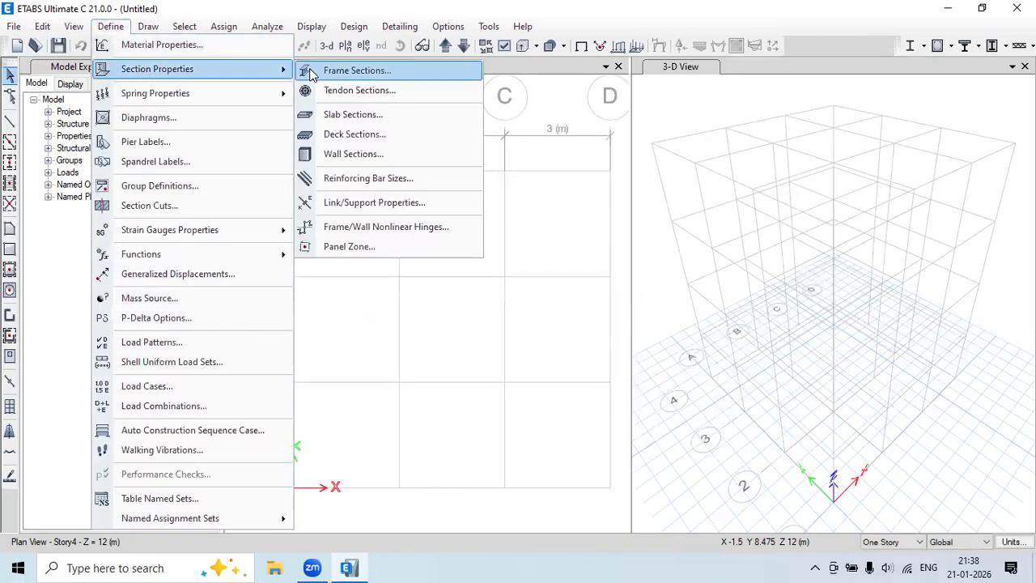
click(334, 114)
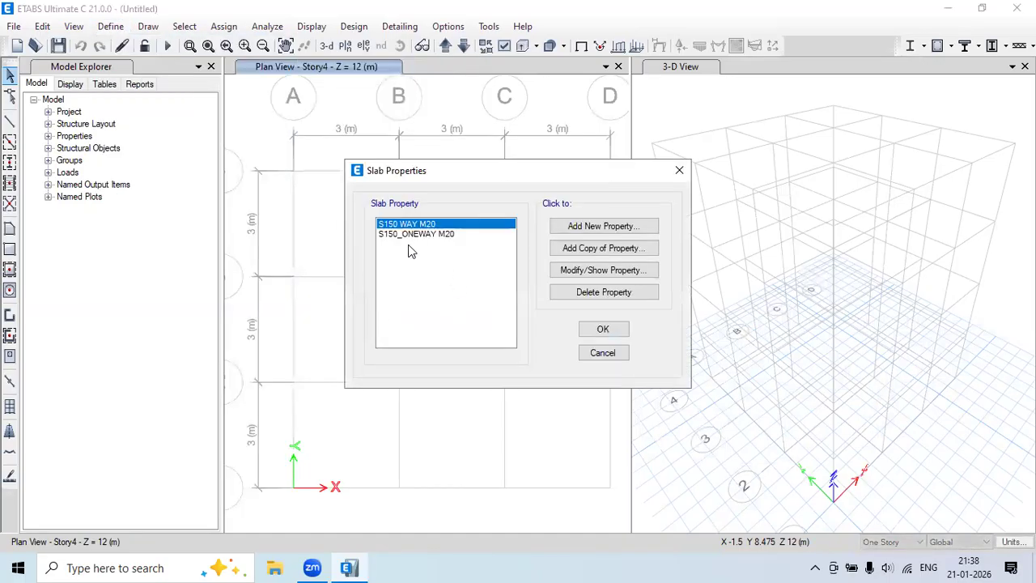
click(679, 170)
click(110, 26)
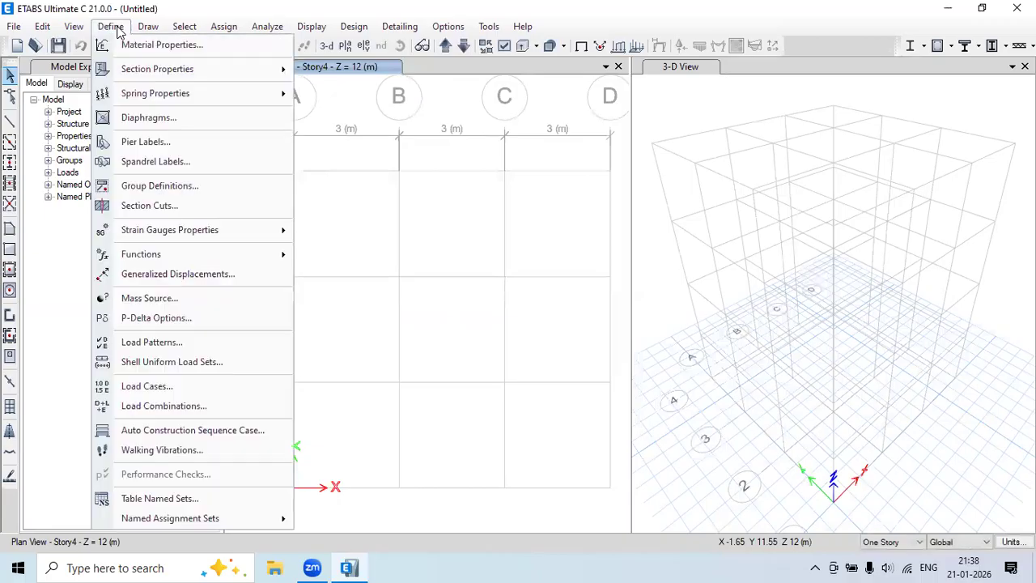
mouse_move(143, 73)
click(338, 154)
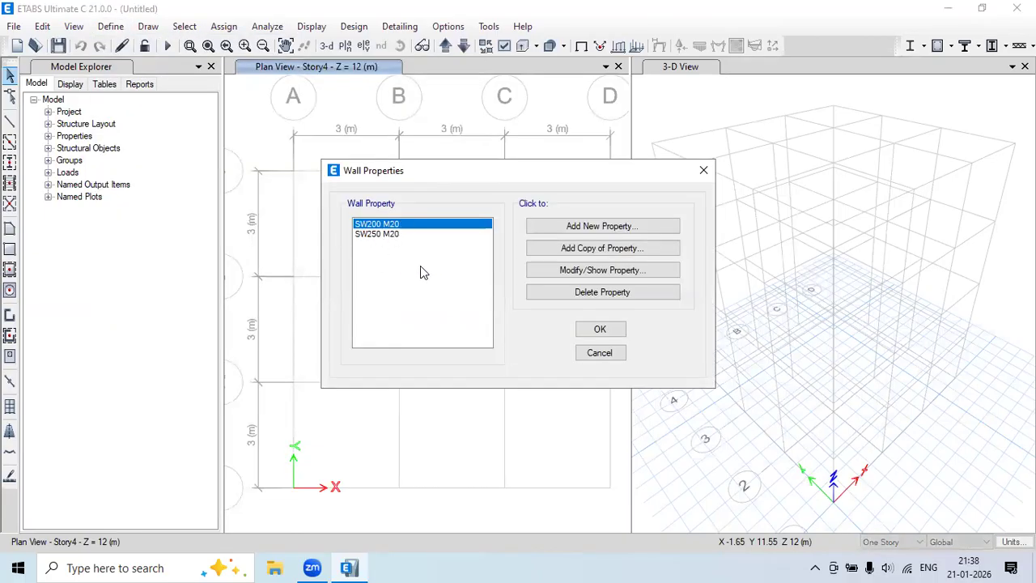
click(703, 170)
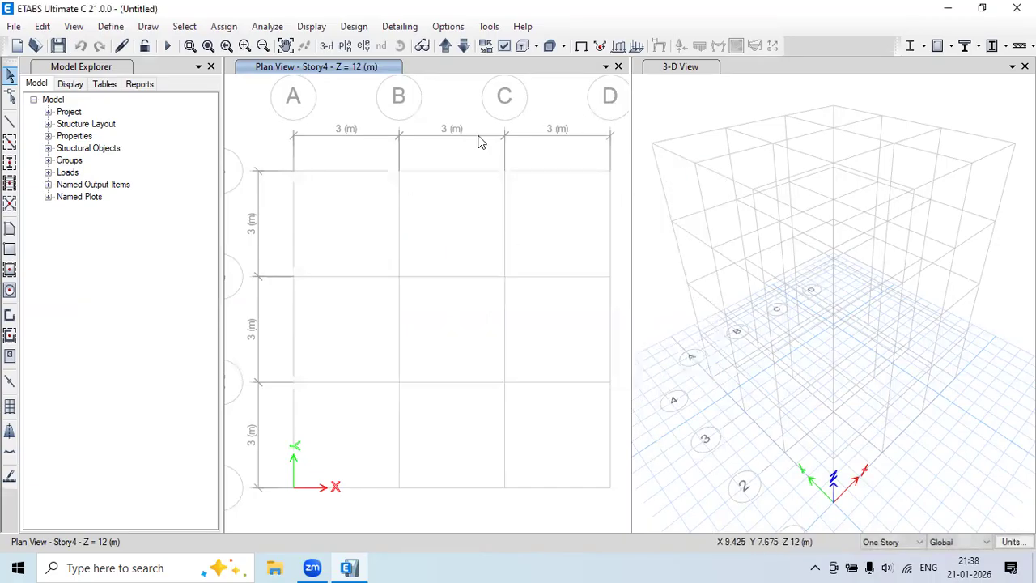